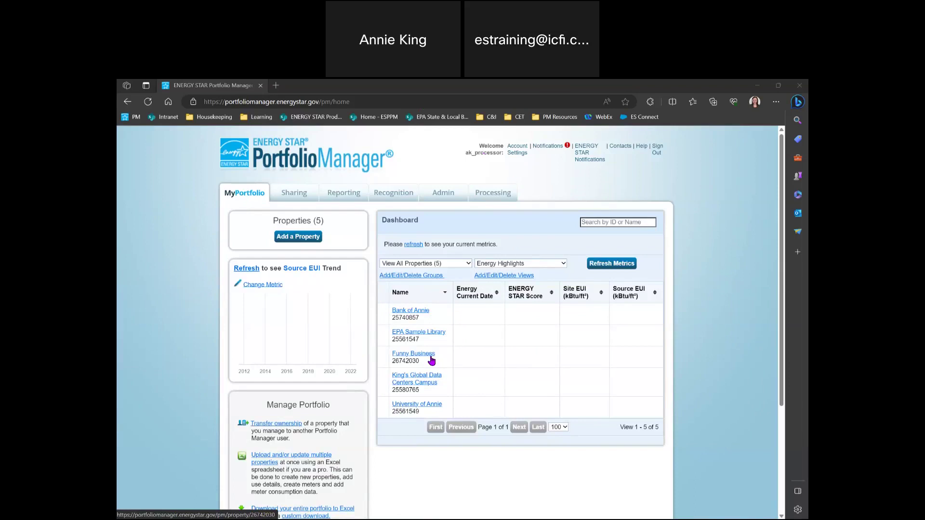
Open the Funny Business property, check its details, and open its property information for editing
{"action": "left_click", "coordinate": [431, 360]}
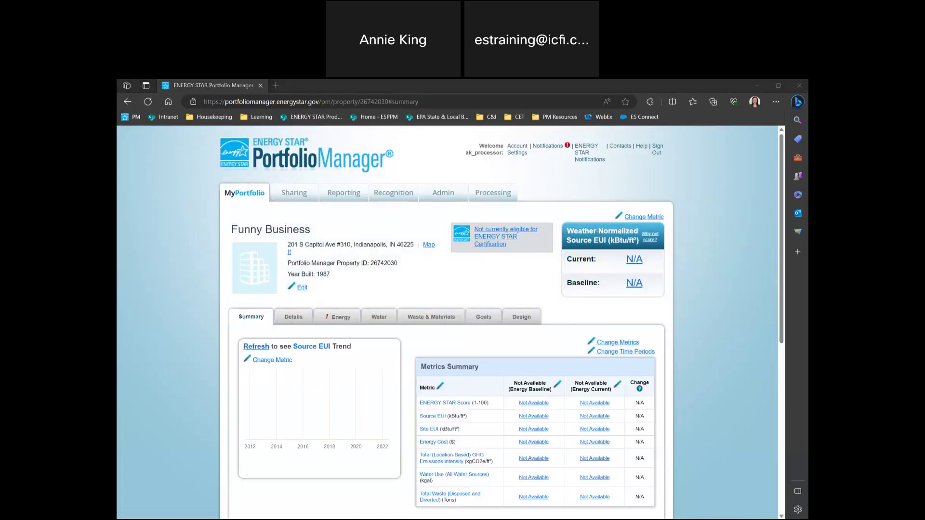
{"action": "scroll", "coordinate": [189, 321], "scroll_direction": "down", "scroll_amount": 1}
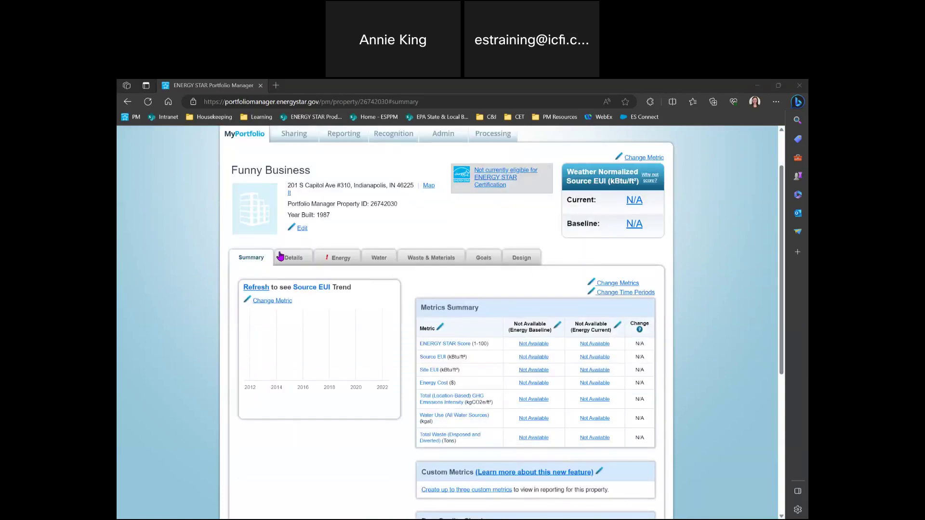
{"action": "left_click", "coordinate": [294, 259]}
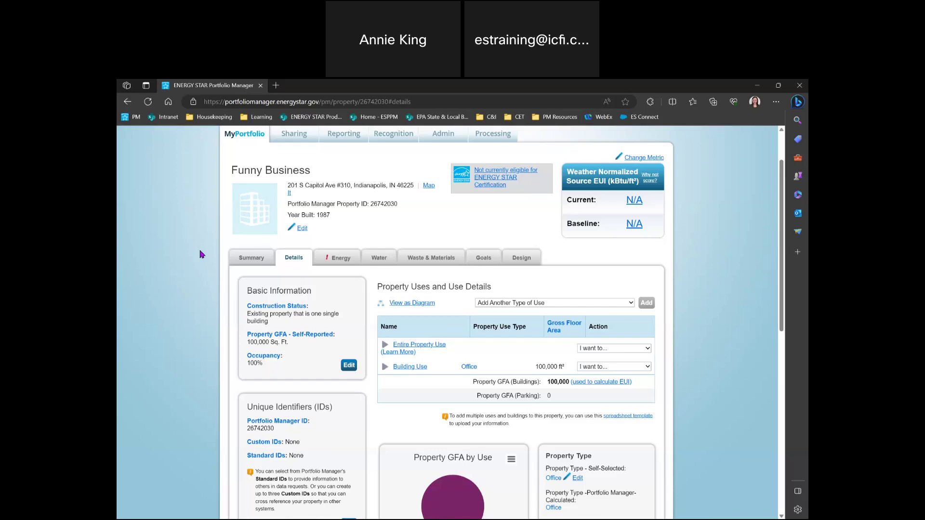
{"action": "scroll", "coordinate": [289, 242], "scroll_direction": "up", "scroll_amount": 2}
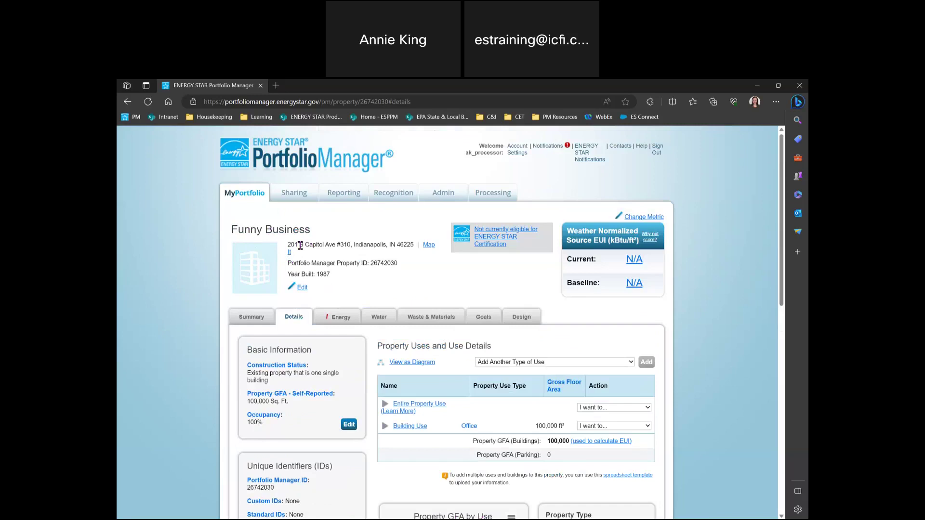
{"action": "left_click", "coordinate": [302, 288]}
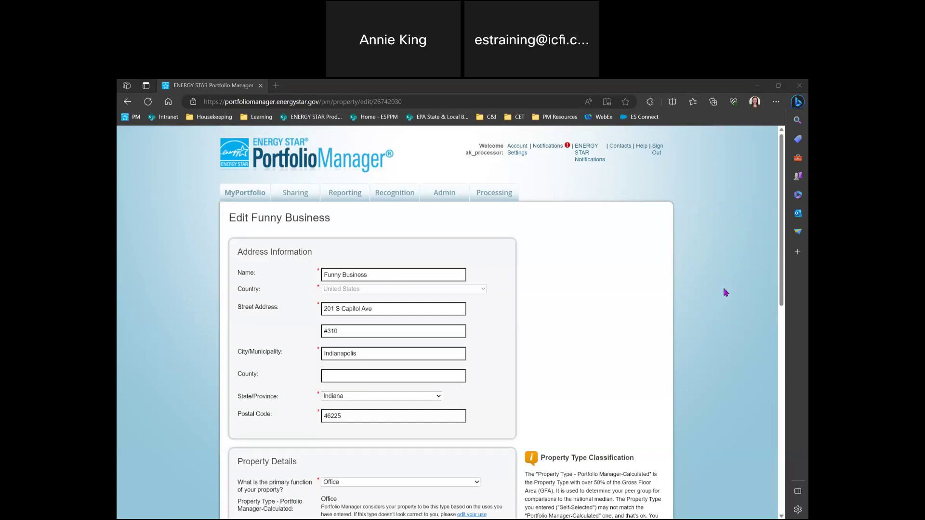
Examine the property's address information, property details, gross floor area guidance and additional information on the edit form
{"action": "scroll", "coordinate": [723, 316], "scroll_direction": "down", "scroll_amount": 3}
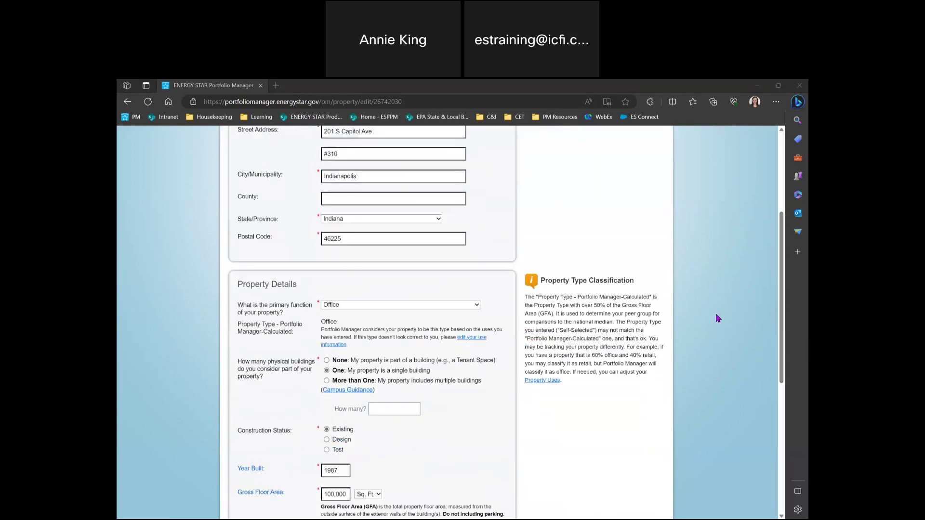
{"action": "scroll", "coordinate": [713, 321], "scroll_direction": "up", "scroll_amount": 3}
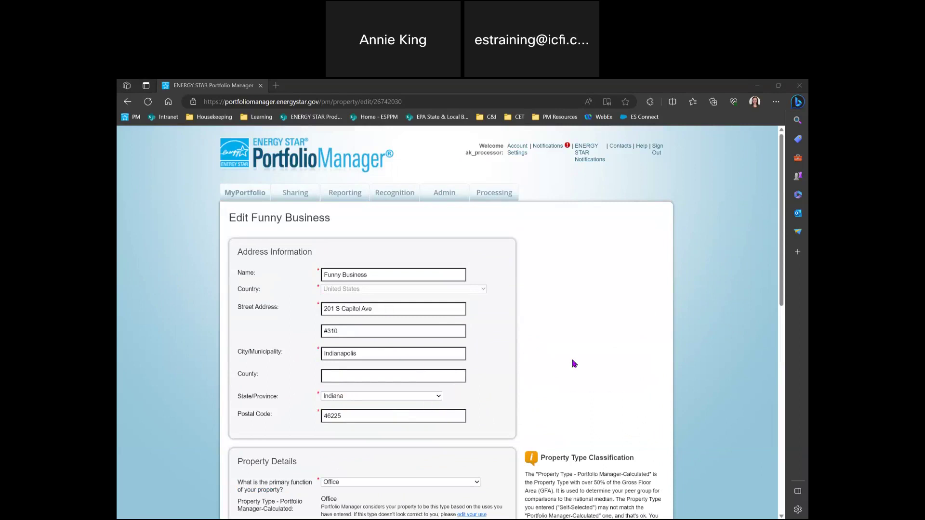
{"action": "scroll", "coordinate": [617, 378], "scroll_direction": "down", "scroll_amount": 1}
{"action": "scroll", "coordinate": [627, 377], "scroll_direction": "down", "scroll_amount": 4}
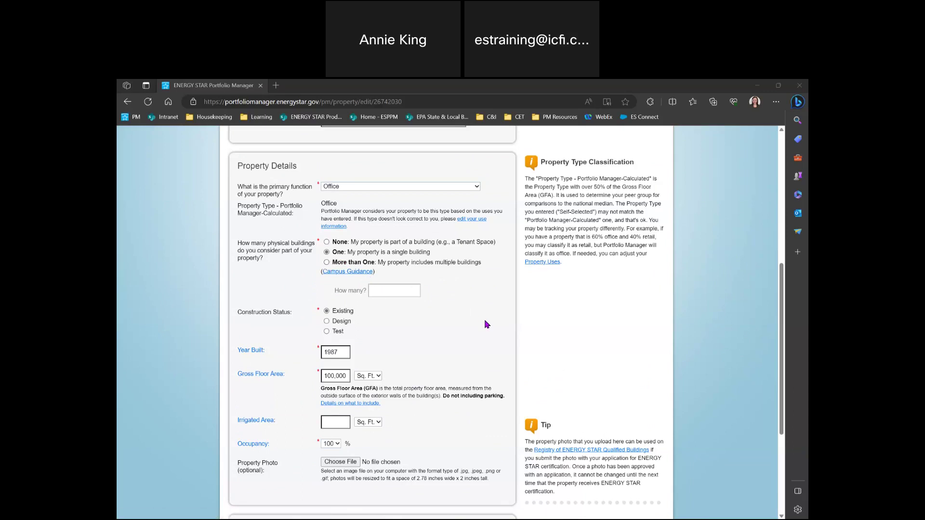
{"action": "left_click", "coordinate": [365, 380]}
{"action": "left_click", "coordinate": [451, 367]}
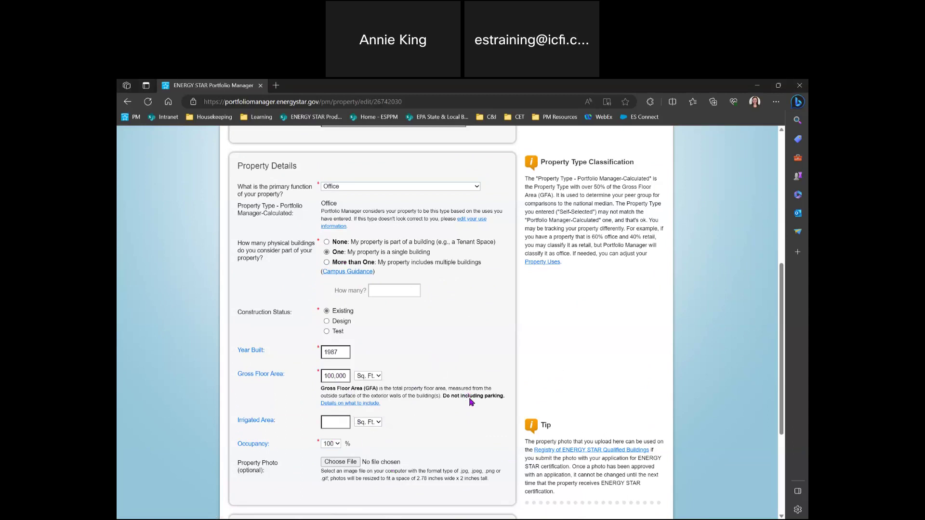
{"action": "scroll", "coordinate": [462, 400], "scroll_direction": "down", "scroll_amount": 2}
{"action": "scroll", "coordinate": [430, 404], "scroll_direction": "down", "scroll_amount": 1}
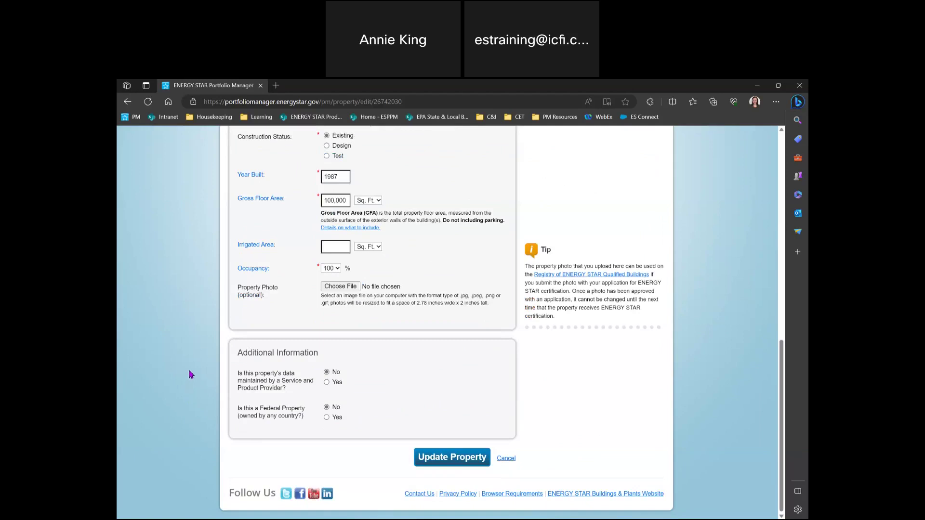
Try answering Yes to data maintained by a Service and Product Provider, view the provider choices, and restore the answer No
{"action": "left_click", "coordinate": [327, 383]}
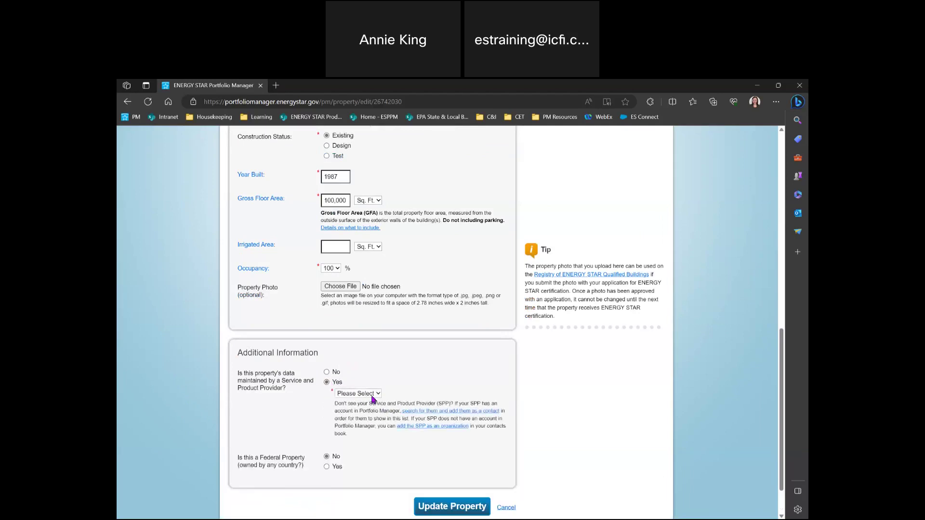
{"action": "left_click", "coordinate": [375, 396]}
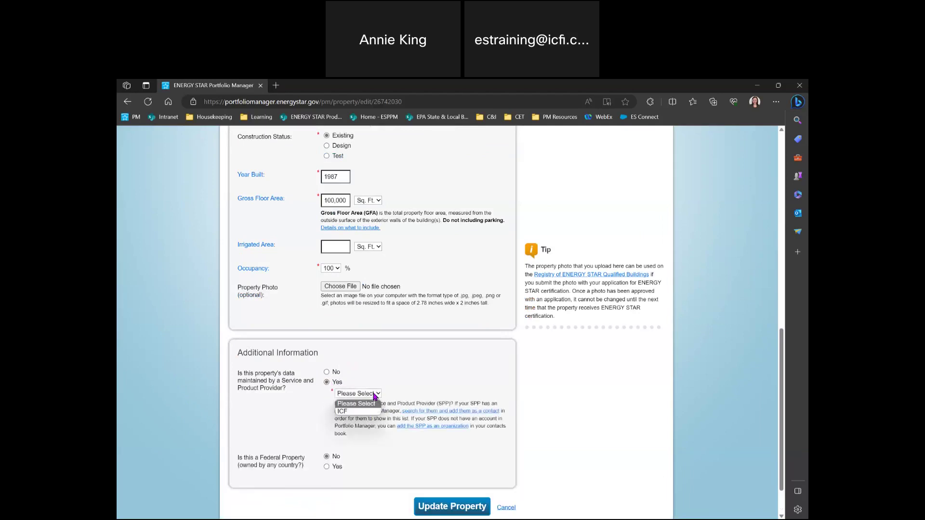
{"action": "left_click", "coordinate": [407, 395]}
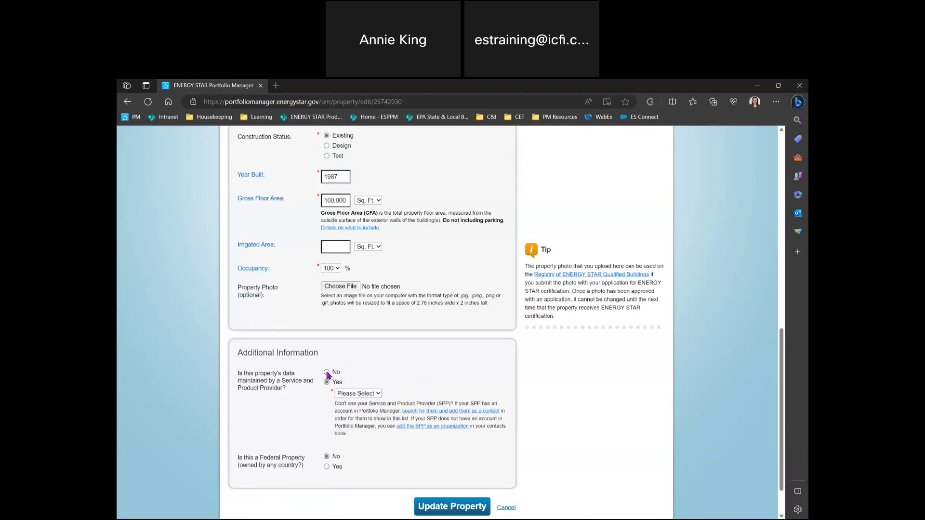
{"action": "left_click", "coordinate": [326, 372]}
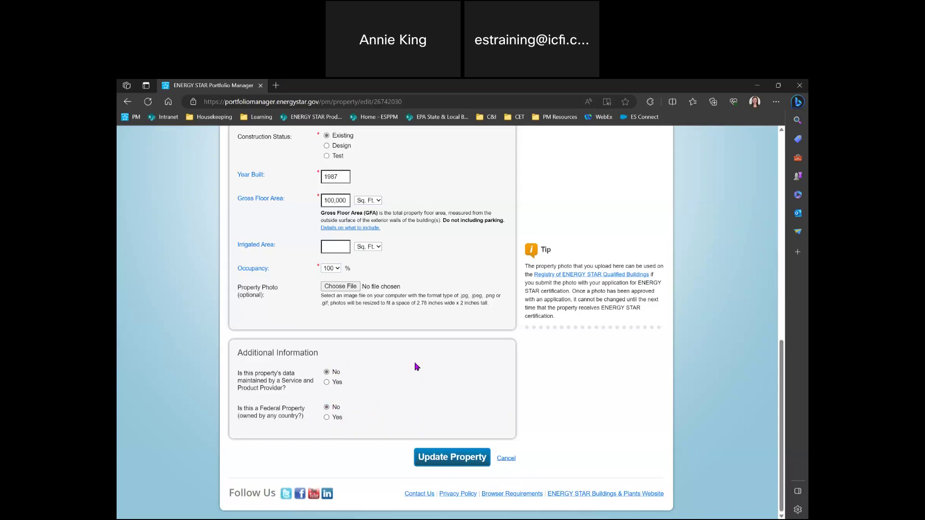
Save the Funny Business property information and show the property's use details
{"action": "left_click", "coordinate": [442, 463]}
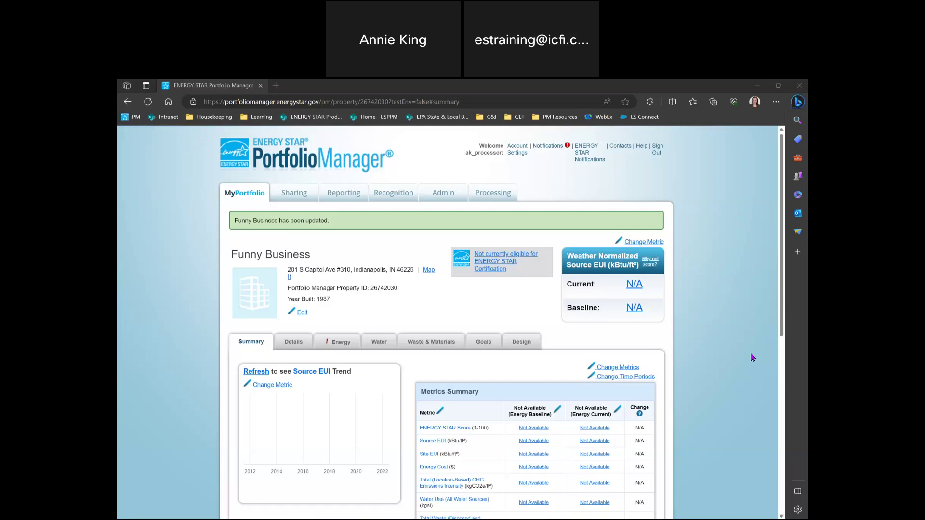
{"action": "scroll", "coordinate": [481, 332], "scroll_direction": "down", "scroll_amount": 1}
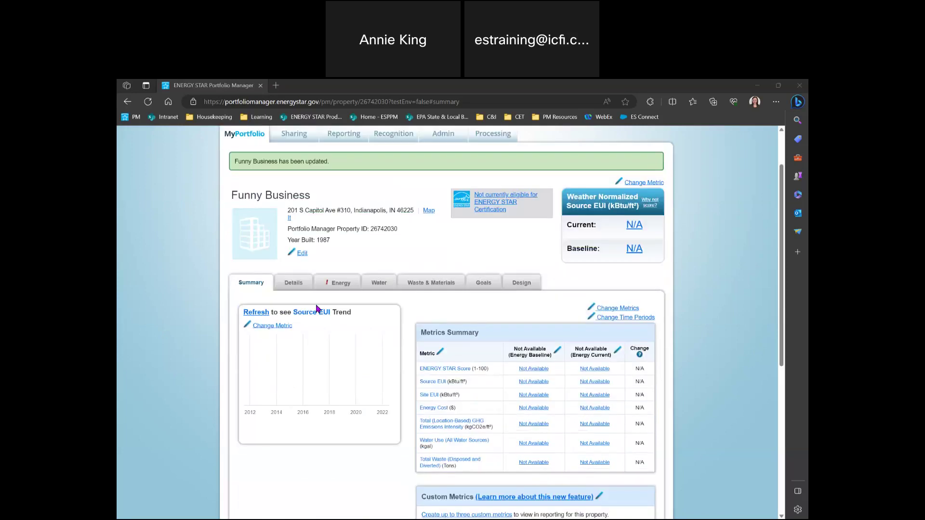
{"action": "left_click", "coordinate": [298, 284]}
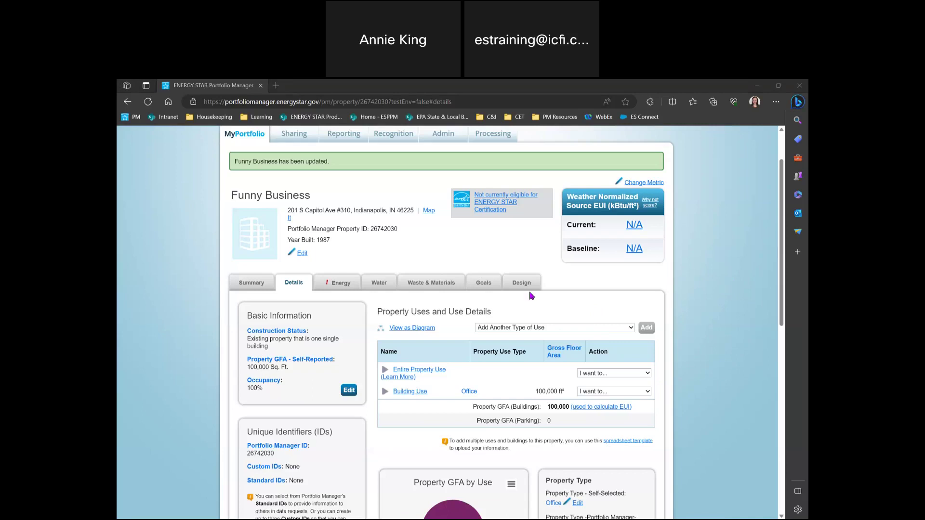
Start adding another property use of type Office to Funny Business
{"action": "left_click", "coordinate": [615, 331]}
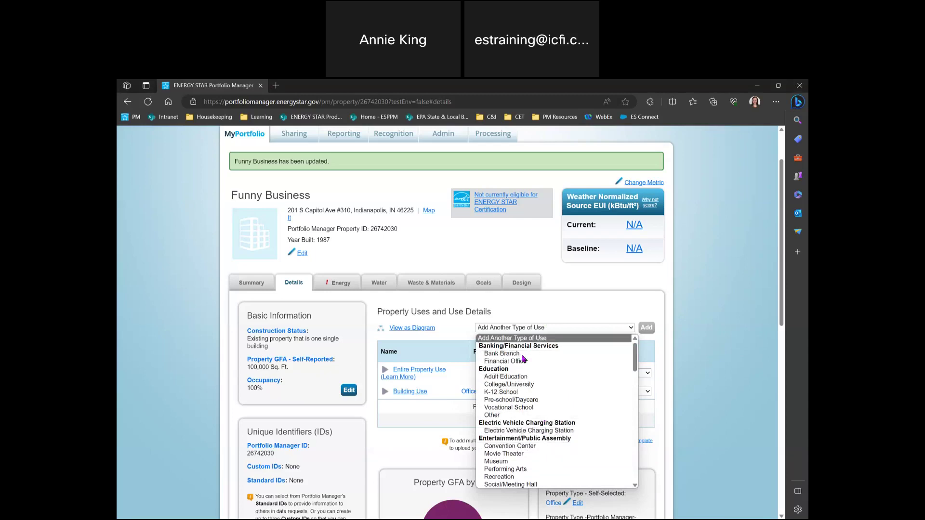
{"action": "scroll", "coordinate": [522, 394], "scroll_direction": "down", "scroll_amount": 3}
{"action": "scroll", "coordinate": [521, 394], "scroll_direction": "down", "scroll_amount": 3}
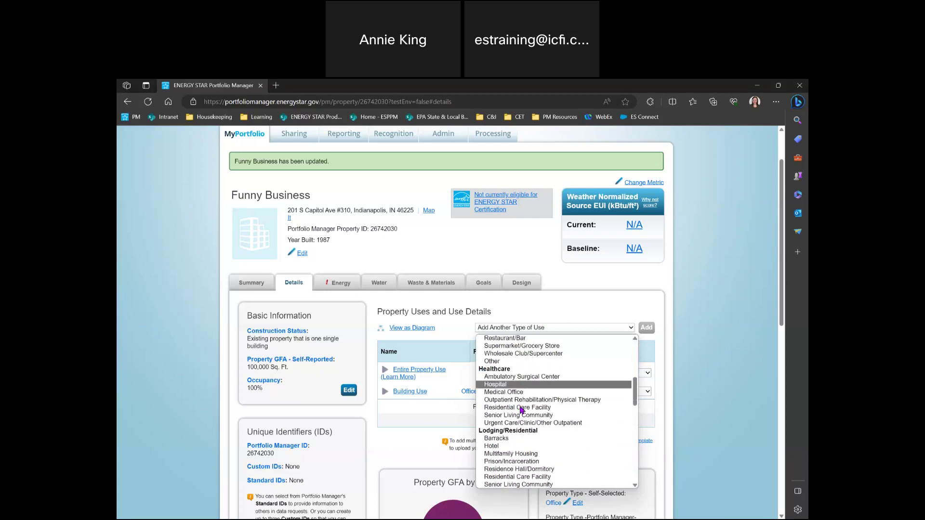
{"action": "scroll", "coordinate": [530, 413], "scroll_direction": "up", "scroll_amount": 1}
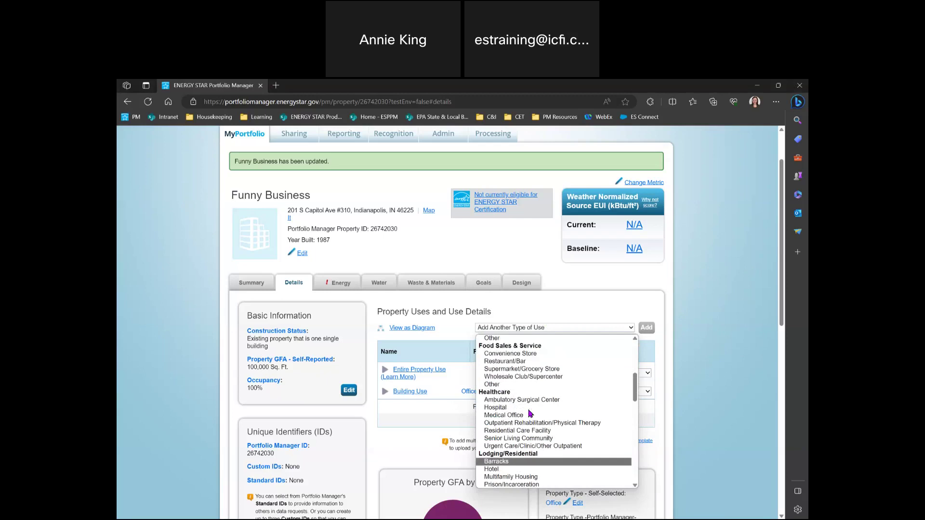
{"action": "scroll", "coordinate": [530, 414], "scroll_direction": "down", "scroll_amount": 6}
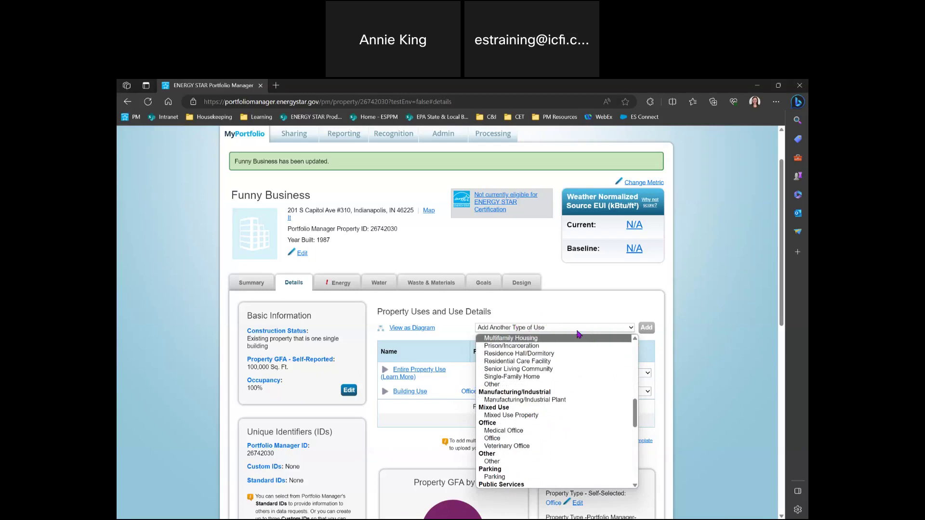
{"action": "left_click", "coordinate": [536, 441]}
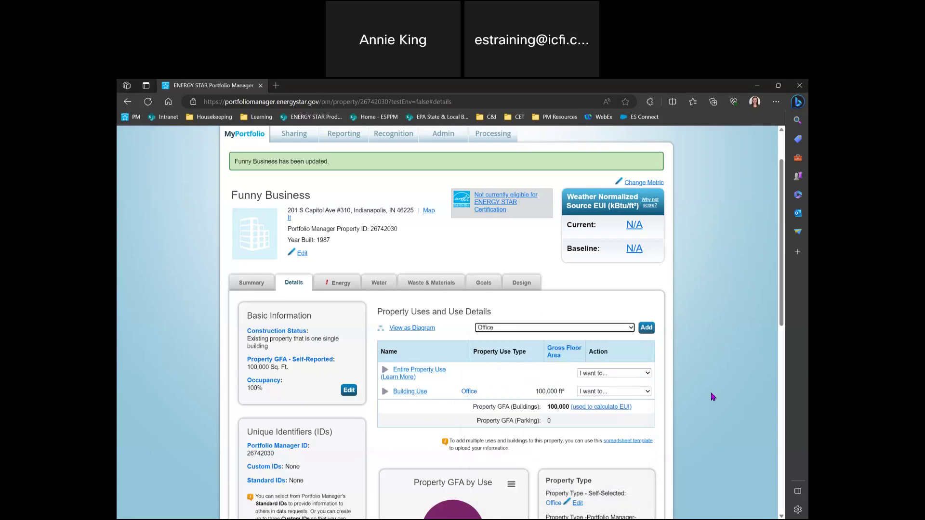
{"action": "left_click", "coordinate": [647, 328]}
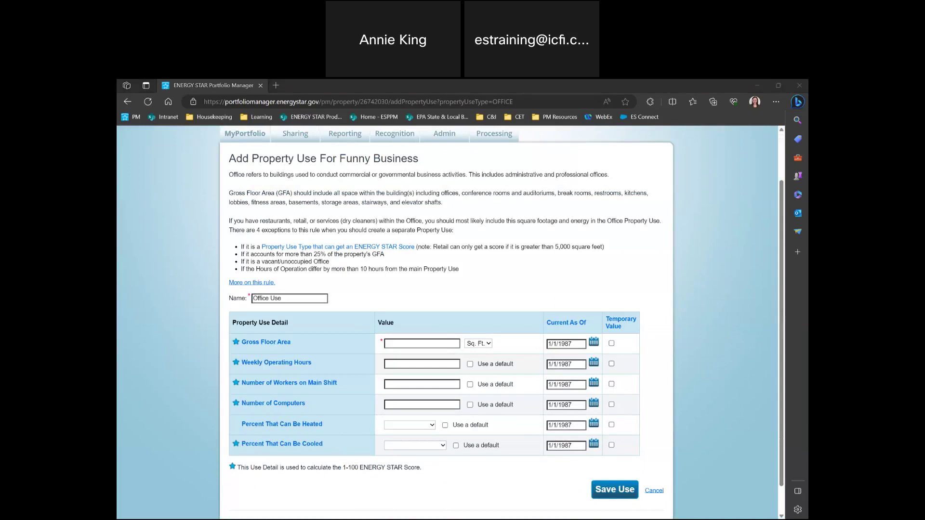
Name the new property use Vacant Office Use and set its gross floor area to 0 sq. ft
{"action": "left_click", "coordinate": [253, 299]}
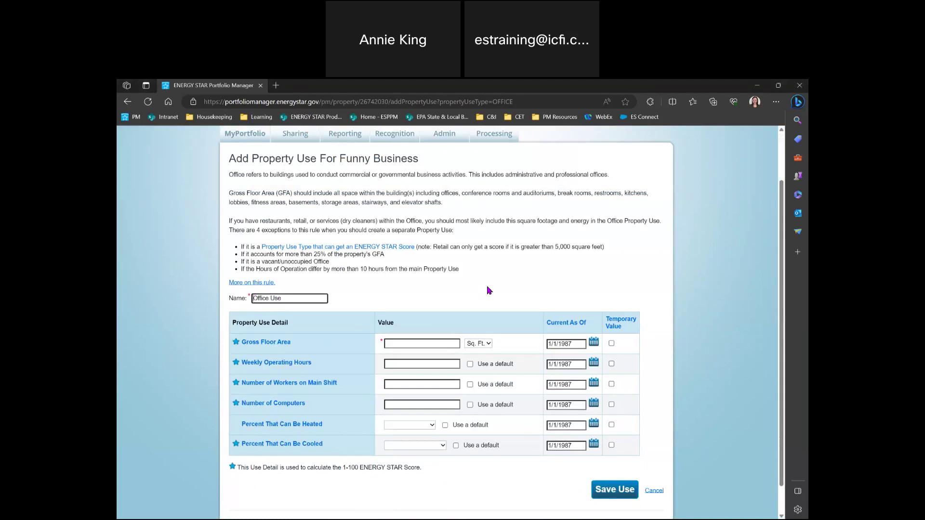
{"action": "type", "text": "Vacant"}
{"action": "left_click", "coordinate": [416, 345]}
{"action": "type", "text": "0"}
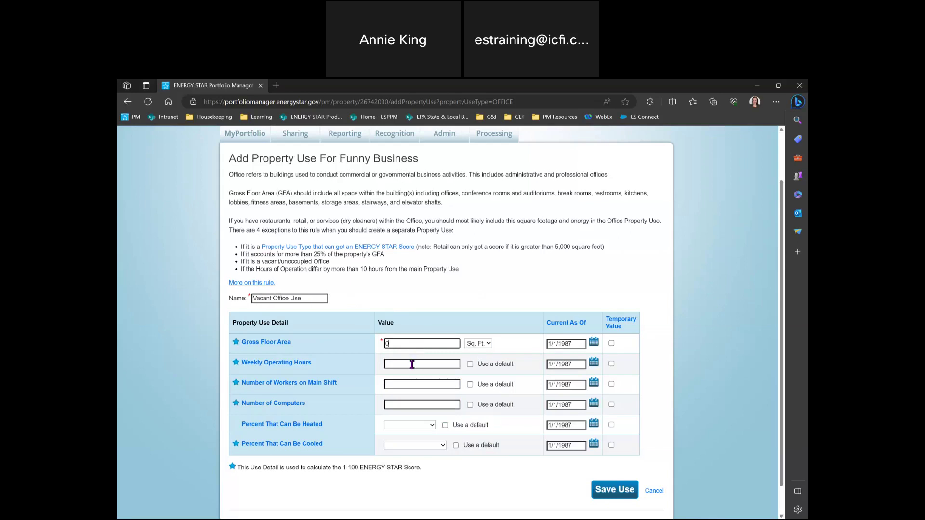
Set the weekly operating hours, number of workers on main shift and number of computers to 0
{"action": "left_click", "coordinate": [412, 364]}
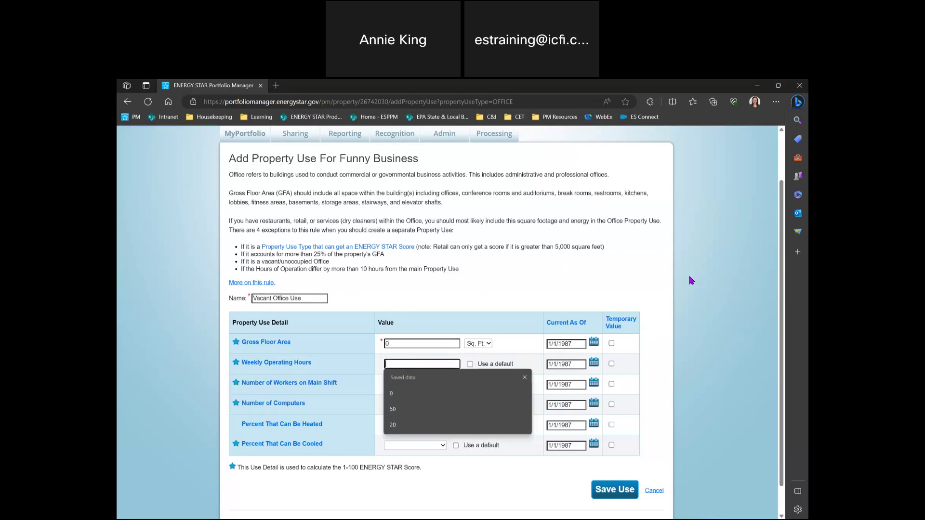
{"action": "type", "text": "0"}
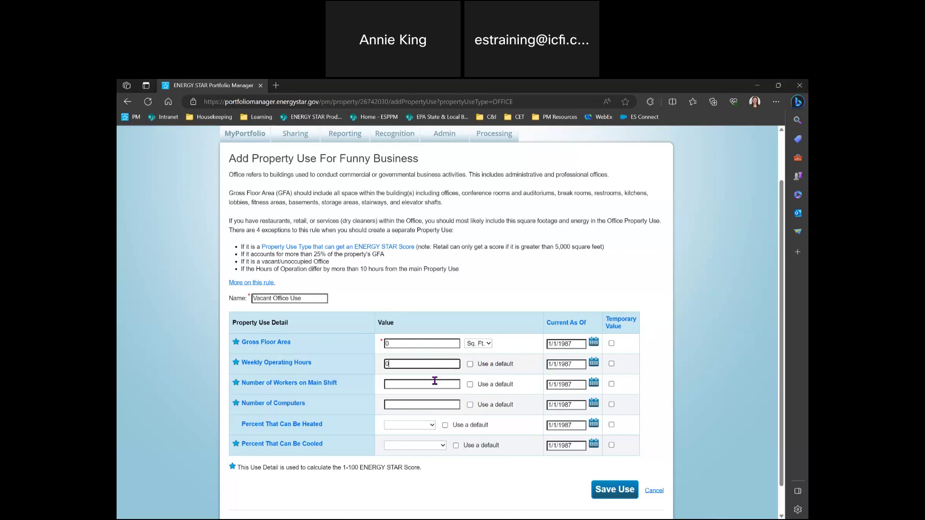
{"action": "left_click", "coordinate": [411, 385]}
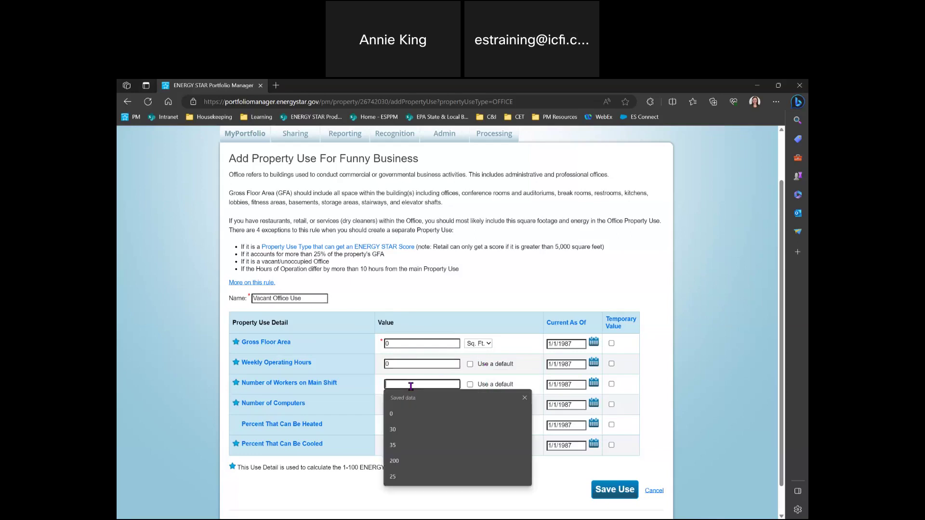
{"action": "type", "text": "0"}
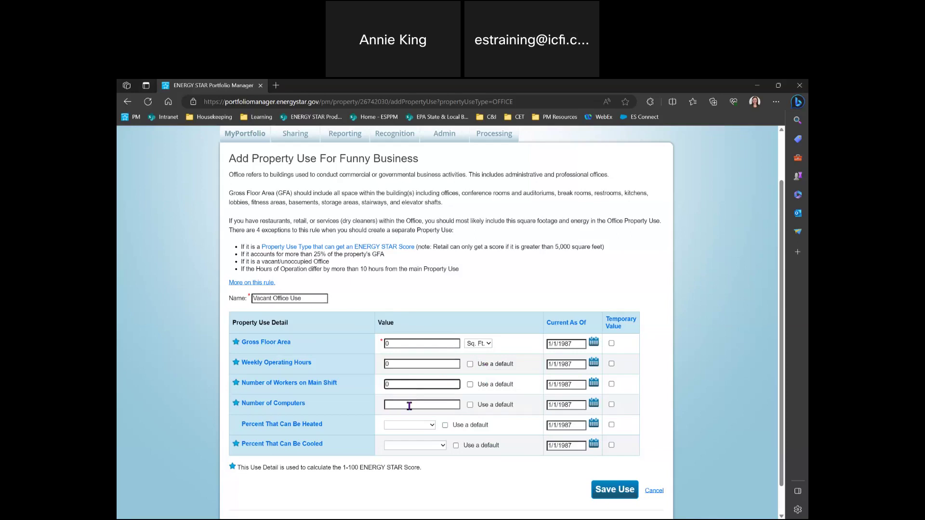
{"action": "left_click", "coordinate": [410, 407]}
Set both the percent that can be heated and cooled to 50 % or more, and save the vacant office use
{"action": "left_click", "coordinate": [414, 428]}
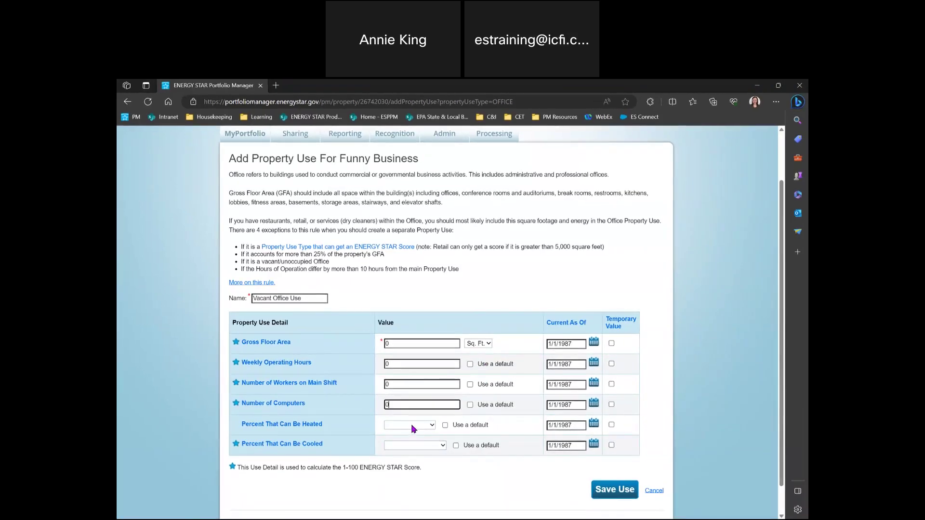
{"action": "left_click", "coordinate": [413, 428]}
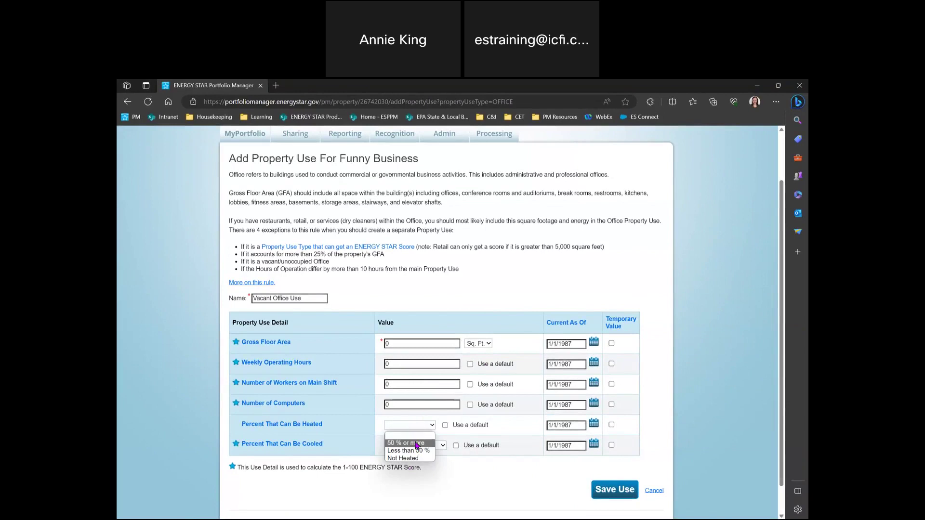
{"action": "left_click", "coordinate": [418, 444]}
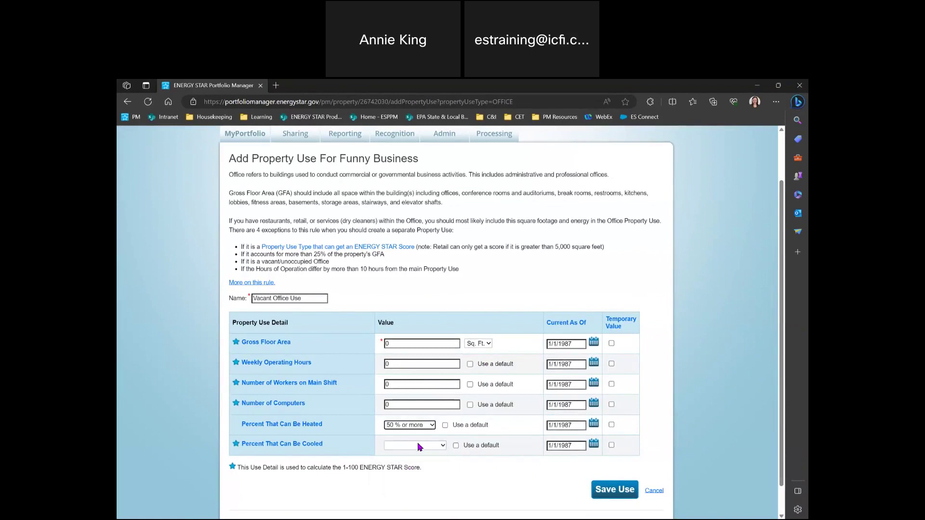
{"action": "left_click", "coordinate": [418, 445]}
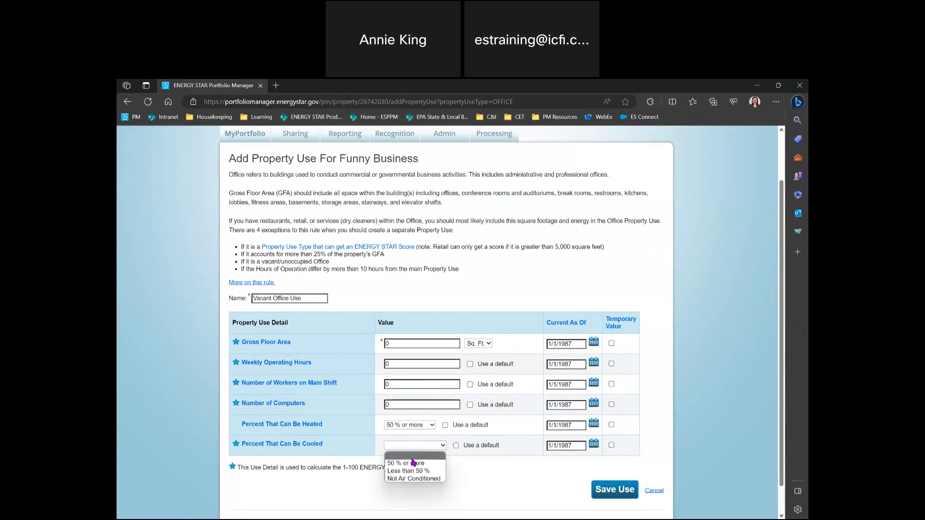
{"action": "left_click", "coordinate": [412, 464]}
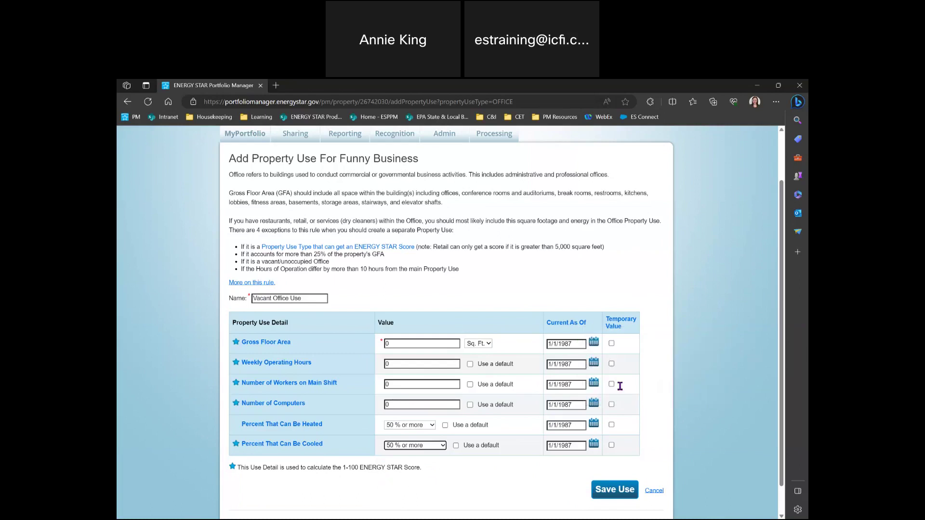
{"action": "mouse_move", "coordinate": [644, 317]}
{"action": "left_click", "coordinate": [615, 497]}
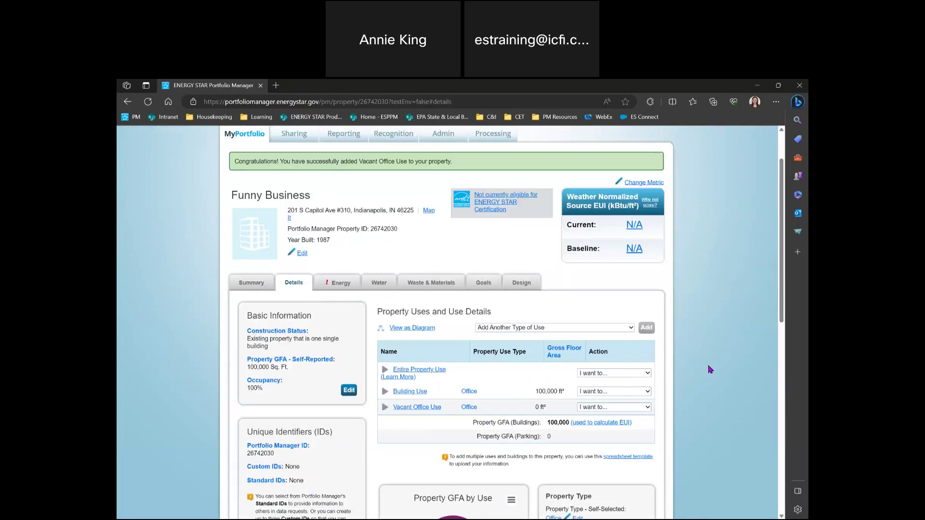
Open the use details of Vacant Office Use for editing
{"action": "scroll", "coordinate": [711, 370], "scroll_direction": "down", "scroll_amount": 2}
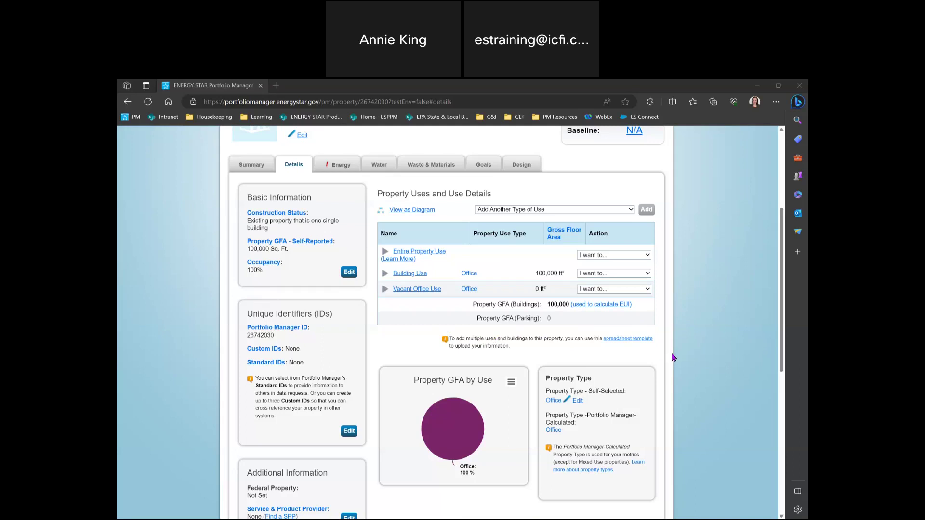
{"action": "left_click", "coordinate": [637, 291]}
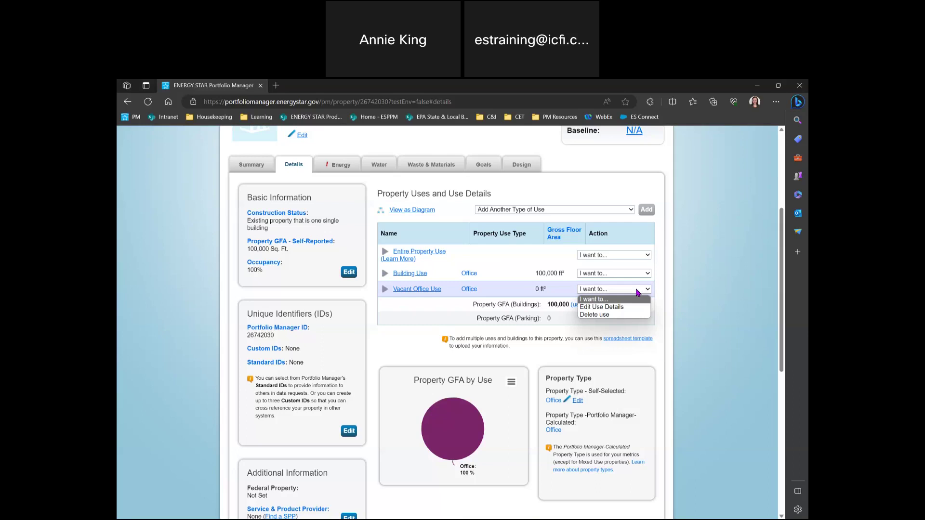
{"action": "left_click", "coordinate": [618, 309]}
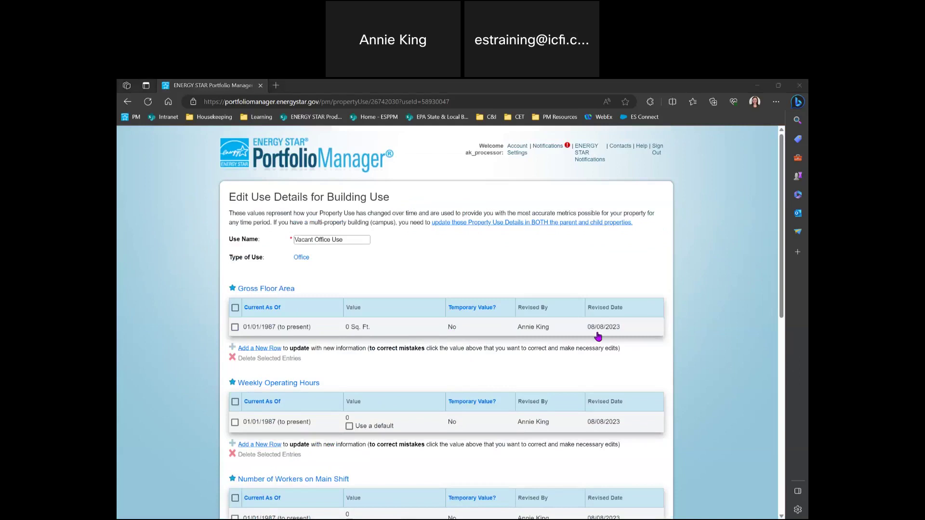
Add a new gross floor area entry to Vacant Office Use, current as of 03/01/2022
{"action": "scroll", "coordinate": [684, 321], "scroll_direction": "down", "scroll_amount": 1}
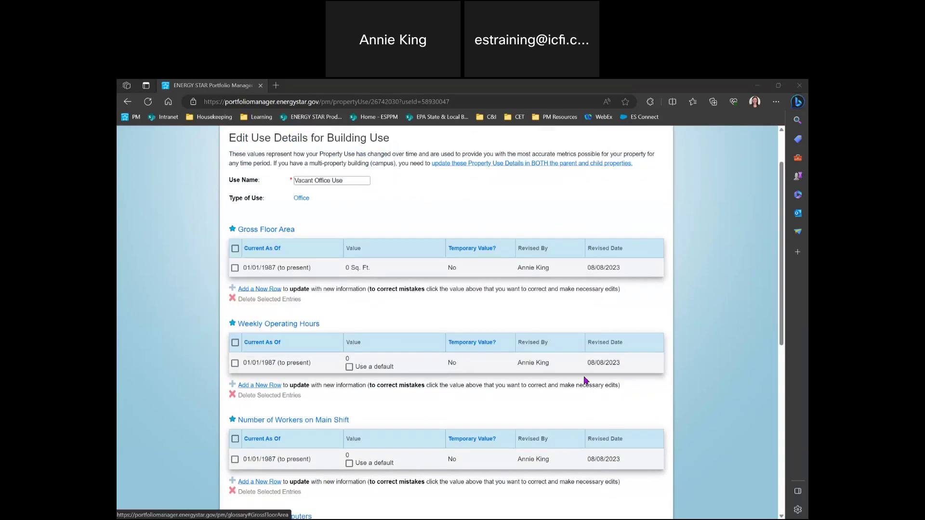
{"action": "left_click", "coordinate": [268, 289]}
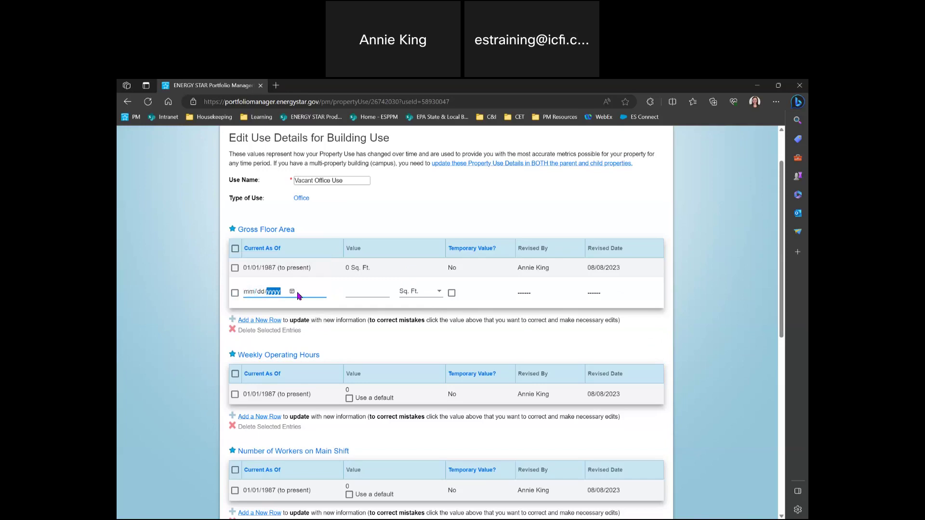
{"action": "left_click", "coordinate": [292, 292]}
{"action": "left_click", "coordinate": [269, 292]}
{"action": "left_click", "coordinate": [250, 290]}
{"action": "type", "text": "0"}
{"action": "type", "text": "1"}
{"action": "type", "text": "012"}
{"action": "type", "text": "022"}
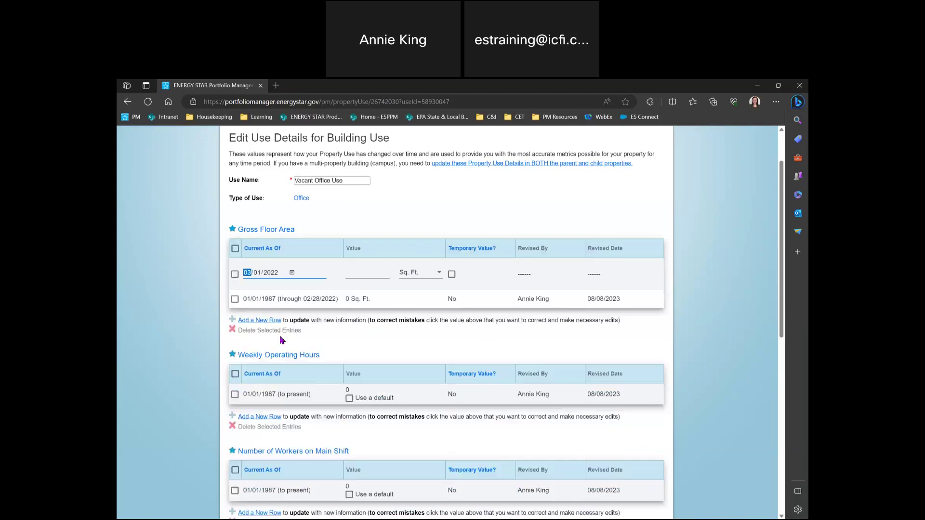
Set the 03/01/2022 gross floor area of the vacant office to 10000 Sq. Ft. and select that entry
{"action": "left_click", "coordinate": [361, 270]}
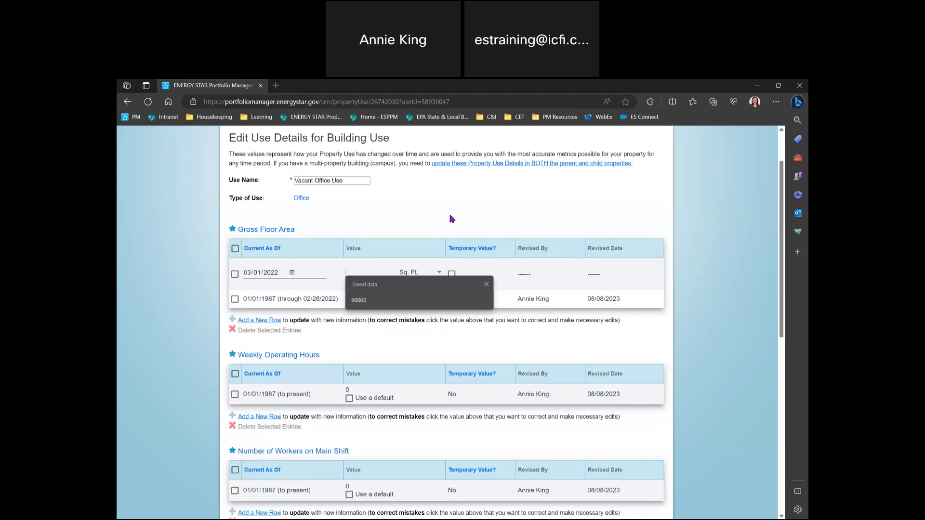
{"action": "type", "text": "10000"}
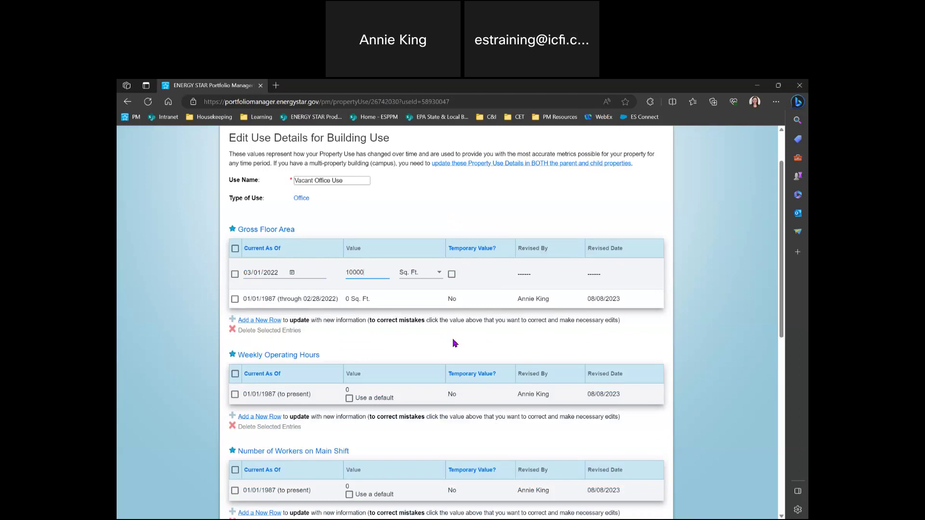
{"action": "left_click", "coordinate": [471, 334]}
{"action": "left_click", "coordinate": [232, 282]}
{"action": "left_click", "coordinate": [234, 268]}
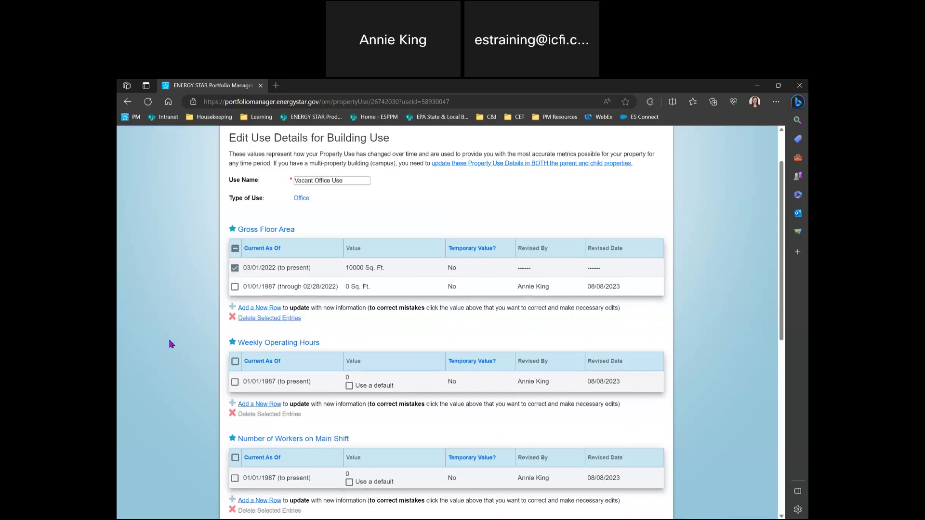
Add a weekly operating hours entry of 0 for the vacant office, current as of 03/01/2022, and select it
{"action": "scroll", "coordinate": [174, 346], "scroll_direction": "down", "scroll_amount": 1}
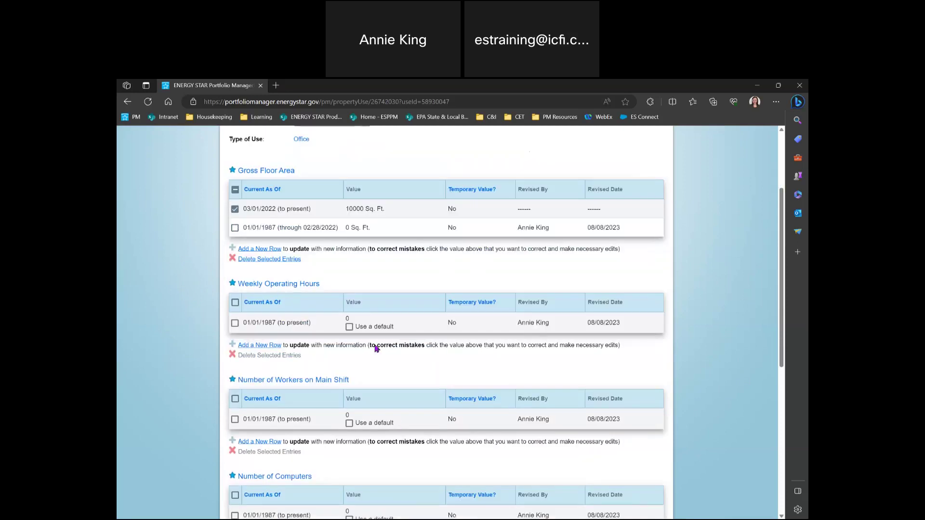
{"action": "left_click", "coordinate": [272, 346]}
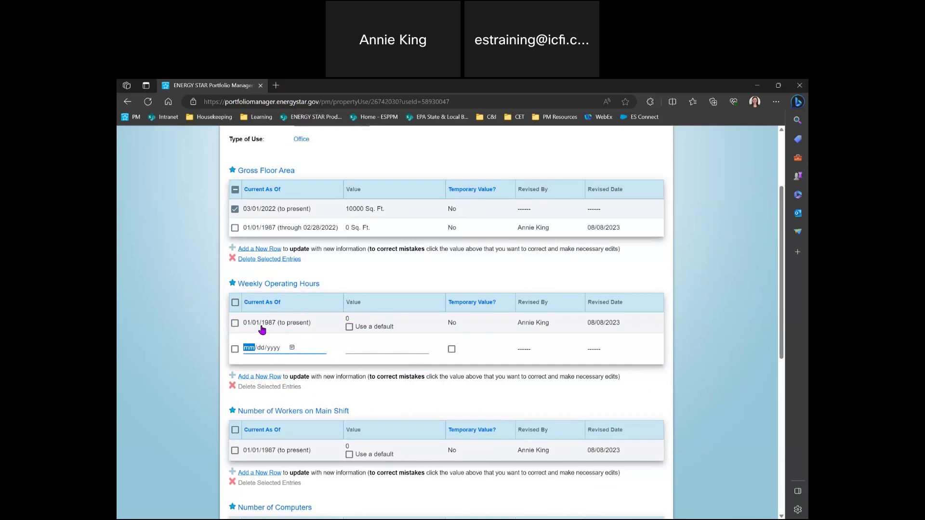
{"action": "type", "text": "03/01/2022"}
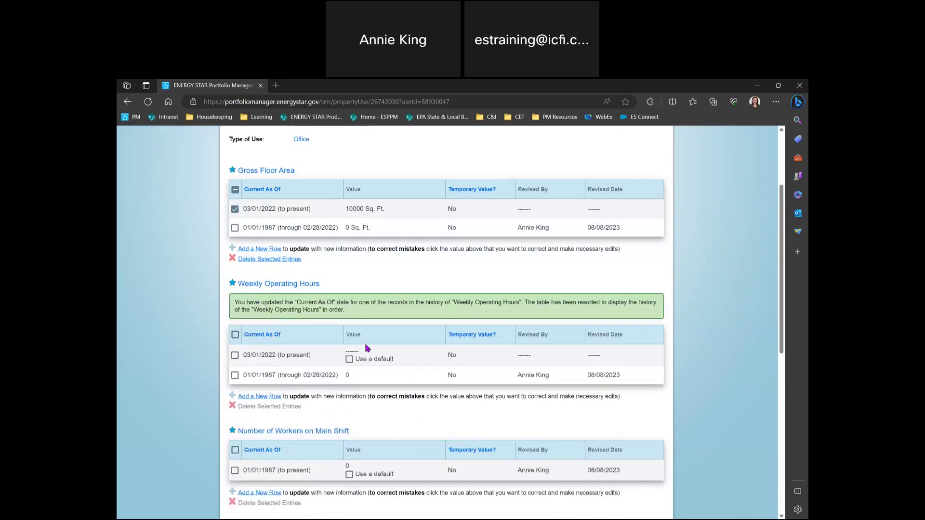
{"action": "left_click", "coordinate": [355, 355]}
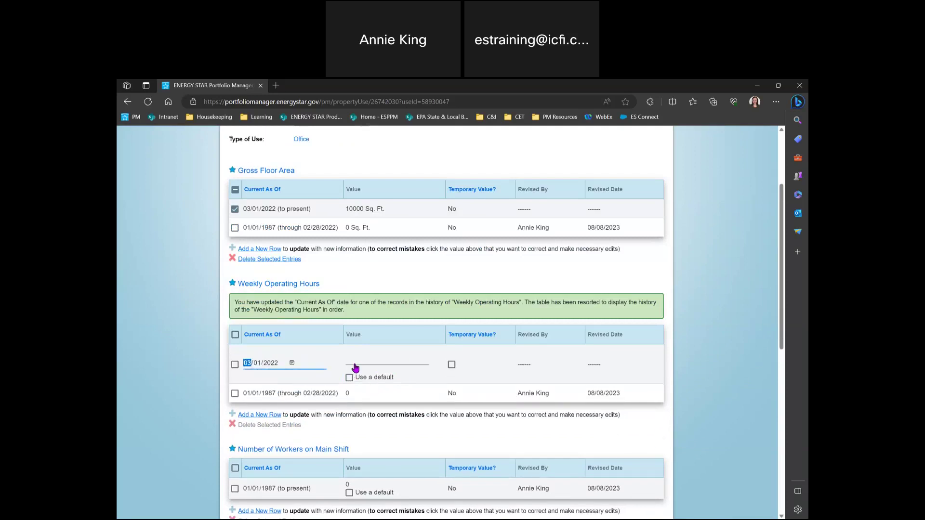
{"action": "left_click", "coordinate": [355, 329]}
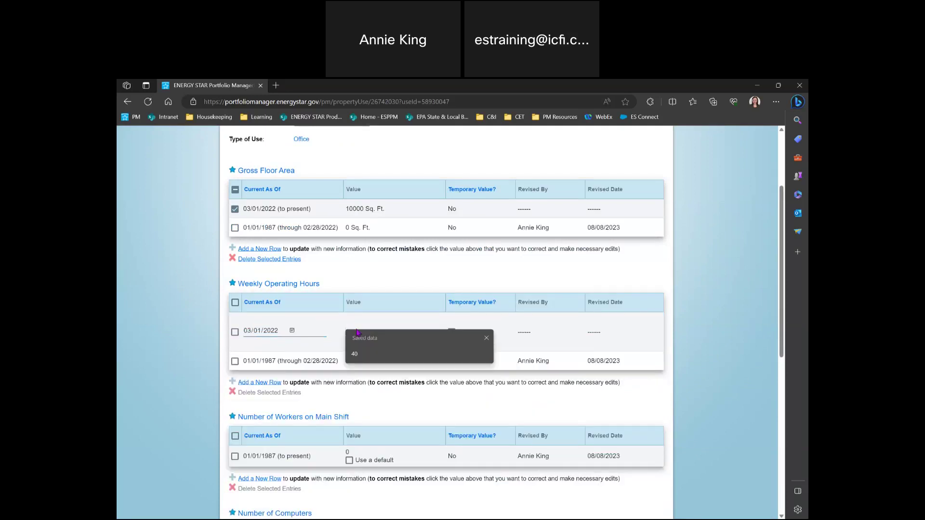
{"action": "type", "text": "0"}
{"action": "left_click", "coordinate": [695, 329]}
{"action": "left_click", "coordinate": [235, 332]}
Save the edited use details of Vacant Office Use
{"action": "scroll", "coordinate": [193, 379], "scroll_direction": "down", "scroll_amount": 2}
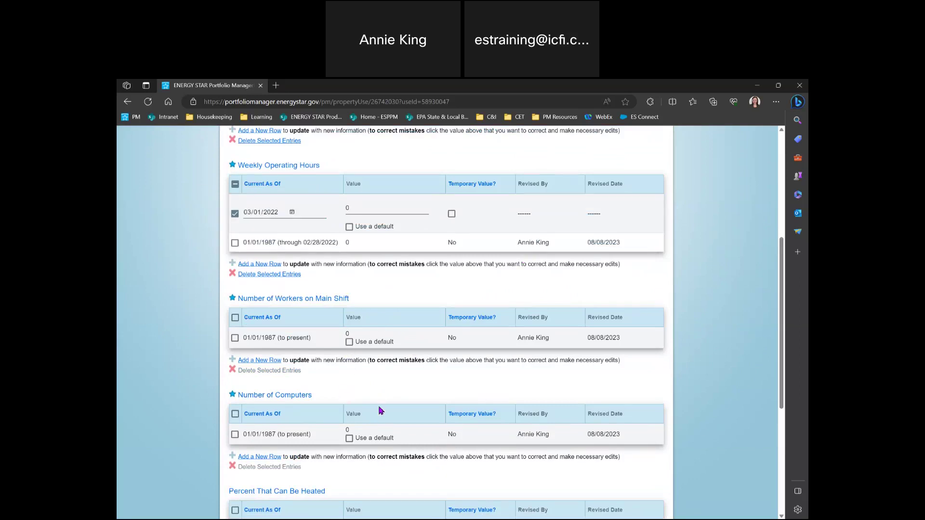
{"action": "scroll", "coordinate": [434, 328], "scroll_direction": "down", "scroll_amount": 1}
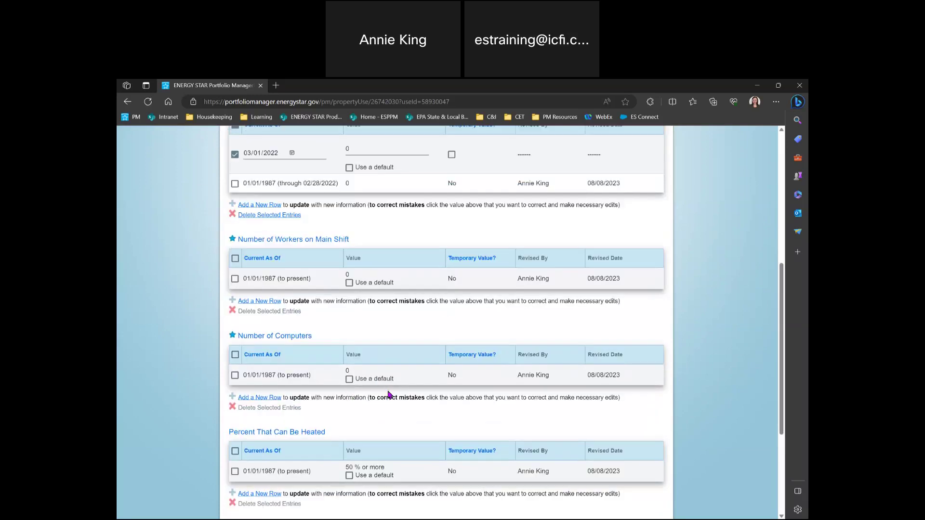
{"action": "scroll", "coordinate": [388, 389], "scroll_direction": "down", "scroll_amount": 1}
{"action": "scroll", "coordinate": [389, 390], "scroll_direction": "down", "scroll_amount": 2}
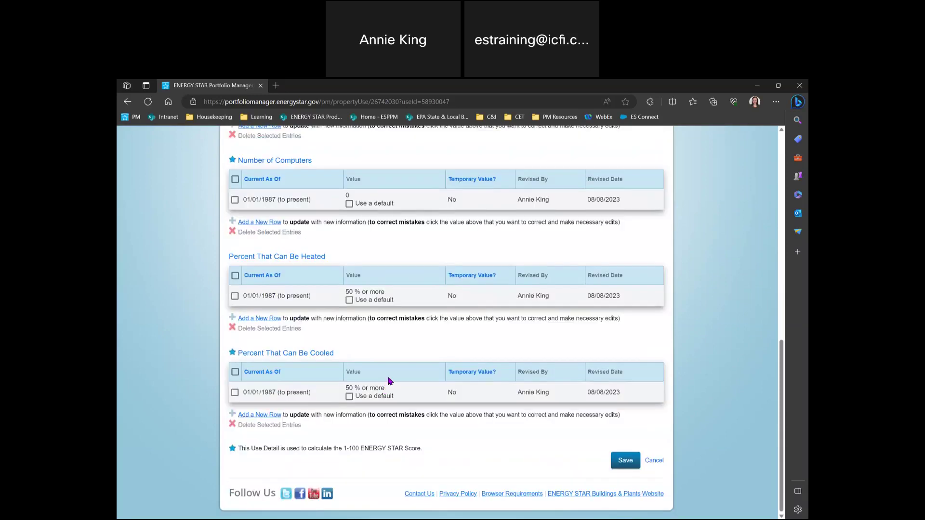
{"action": "left_click", "coordinate": [626, 461]}
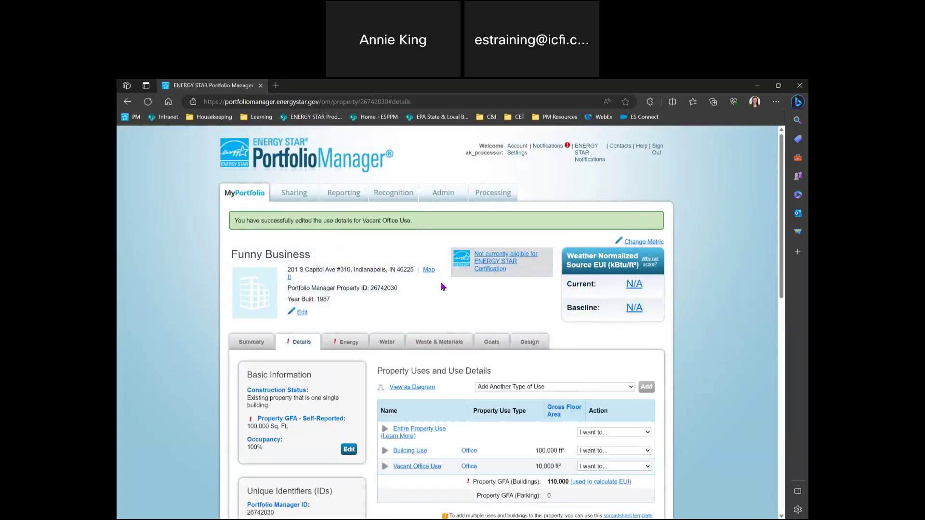
Open the use details of Building Use for editing from the Funny Business property uses
{"action": "scroll", "coordinate": [638, 390], "scroll_direction": "down", "scroll_amount": 1}
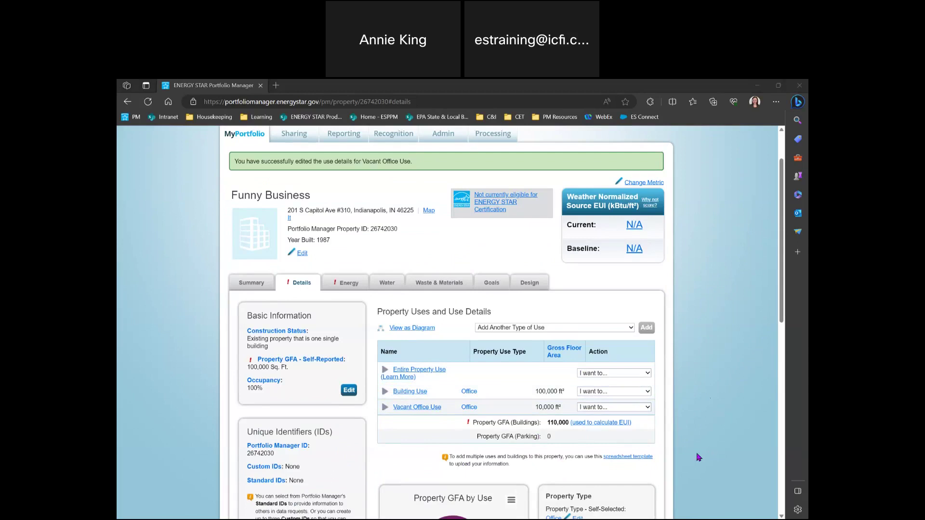
{"action": "scroll", "coordinate": [575, 379], "scroll_direction": "down", "scroll_amount": 1}
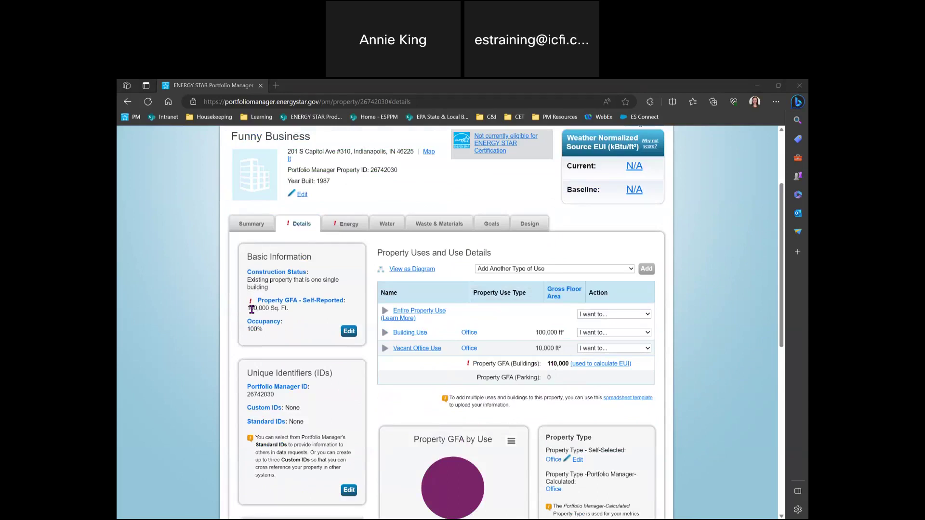
{"action": "mouse_move", "coordinate": [469, 369]}
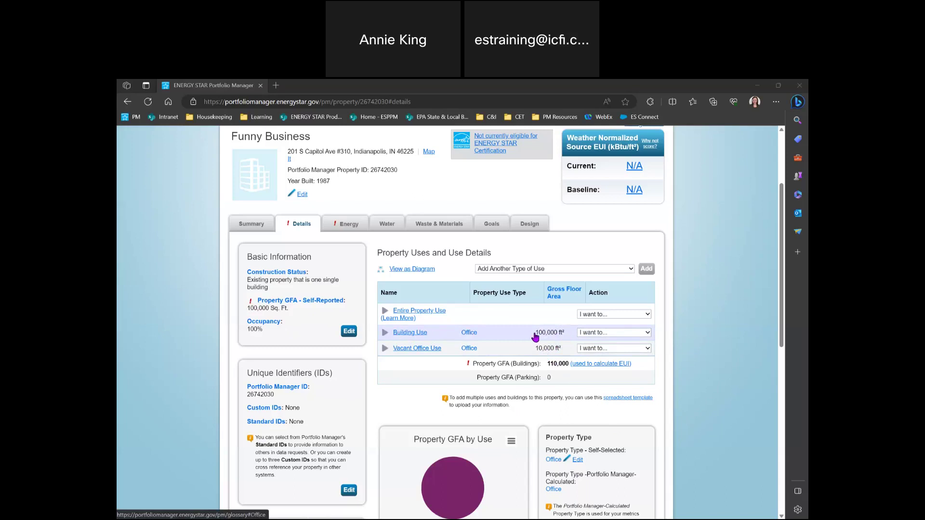
{"action": "left_click", "coordinate": [592, 335]}
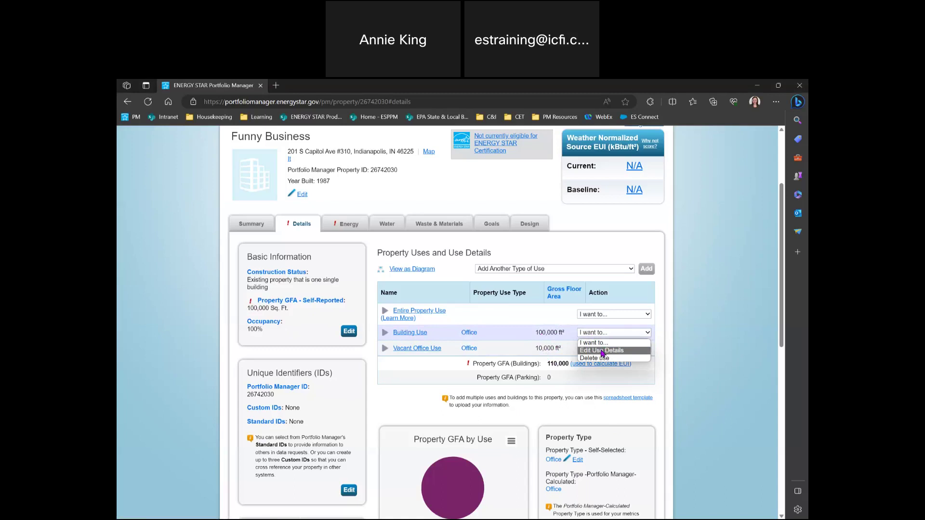
{"action": "left_click", "coordinate": [602, 351]}
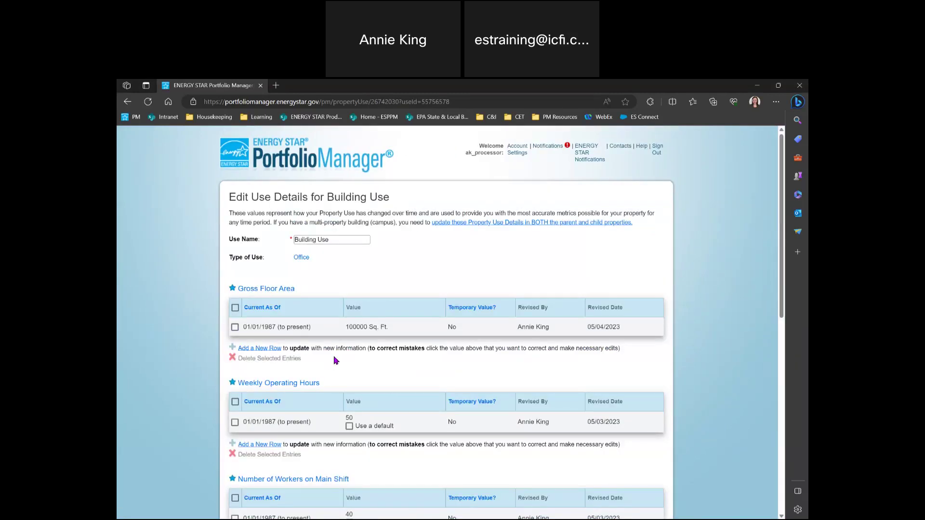
Add a gross floor area entry of 90000 Sq. Ft. to Building Use, current as of 03/01/2022, and select it
{"action": "scroll", "coordinate": [173, 330], "scroll_direction": "down", "scroll_amount": 1}
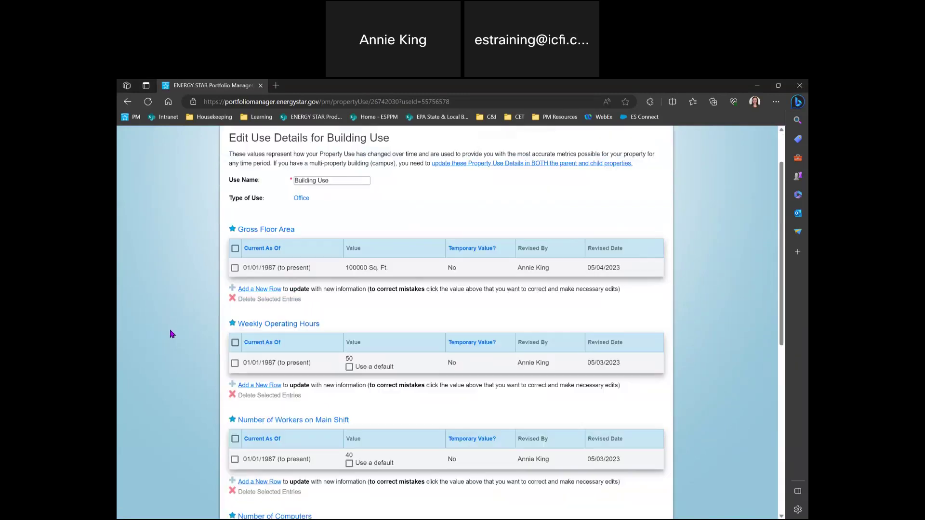
{"action": "left_click", "coordinate": [252, 290]}
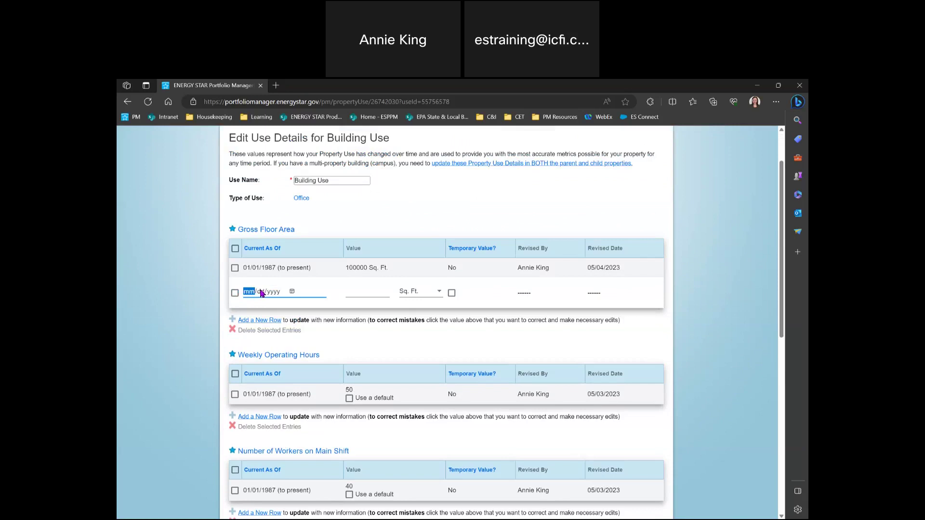
{"action": "type", "text": "03/01/2022"}
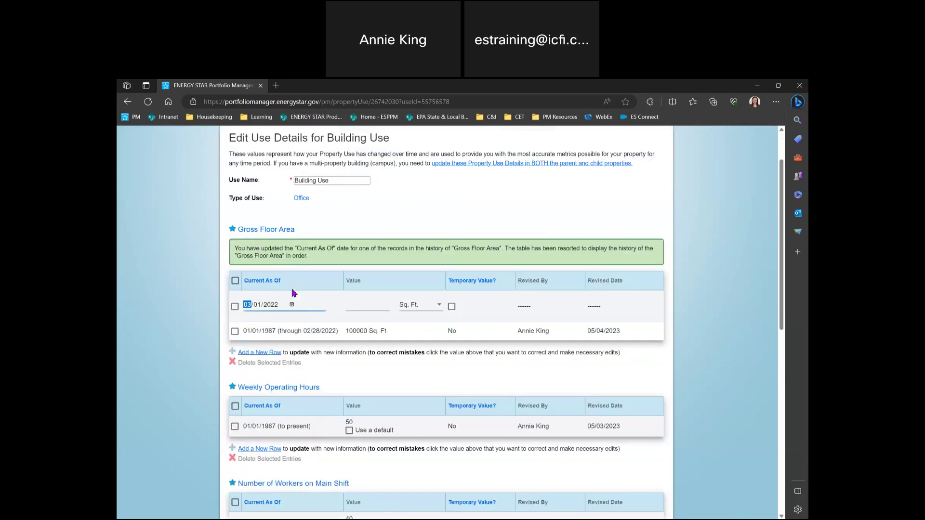
{"action": "left_click", "coordinate": [352, 306]}
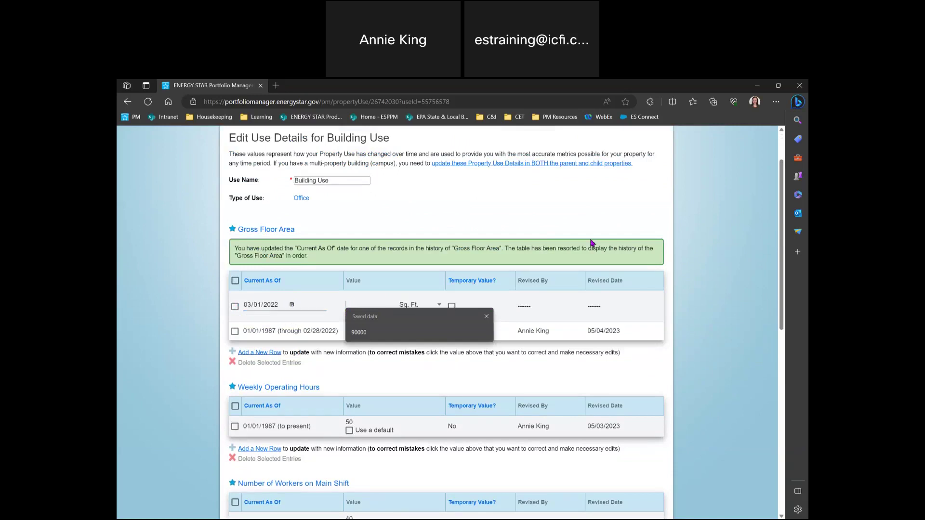
{"action": "type", "text": "9"}
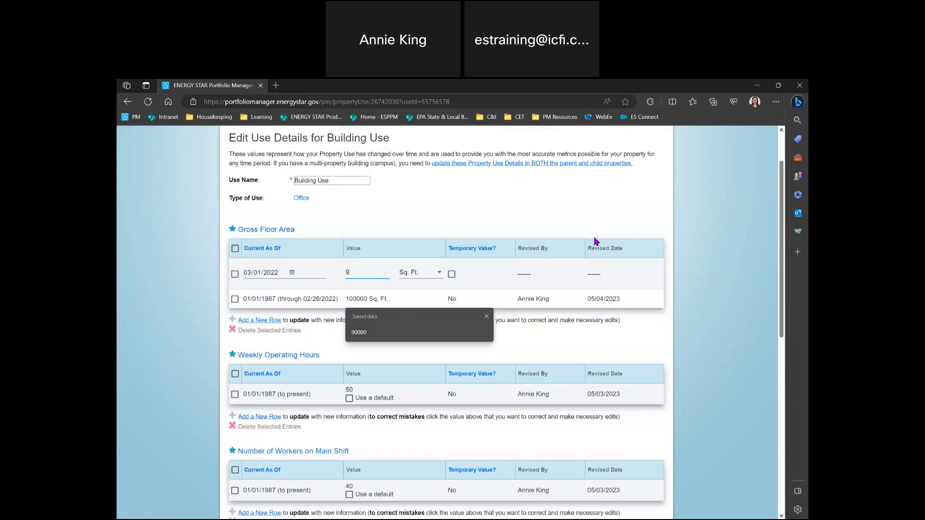
{"action": "type", "text": "0000"}
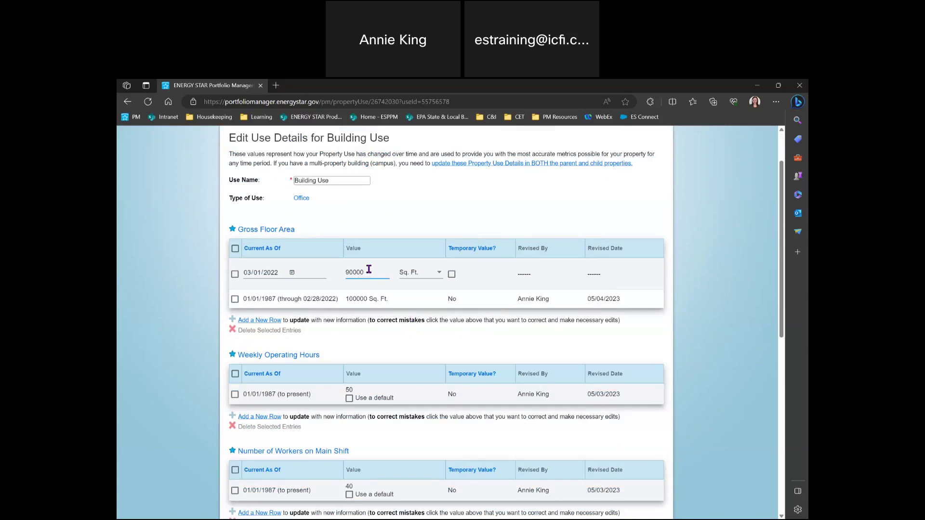
{"action": "left_click", "coordinate": [384, 342]}
{"action": "left_click", "coordinate": [234, 274]}
Add a weekly operating hours entry of 40 to Building Use, current as of 03/01/2022, and select it
{"action": "scroll", "coordinate": [202, 333], "scroll_direction": "down", "scroll_amount": 2}
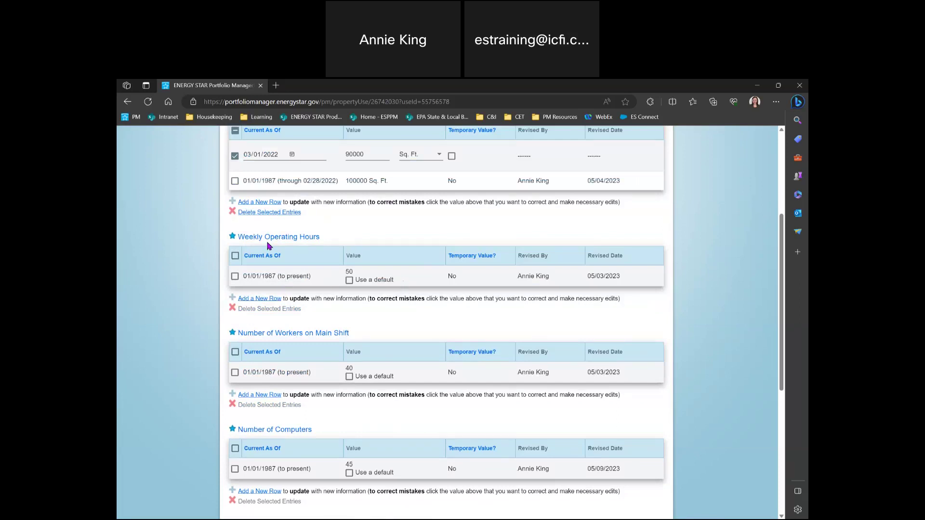
{"action": "left_click", "coordinate": [270, 299]}
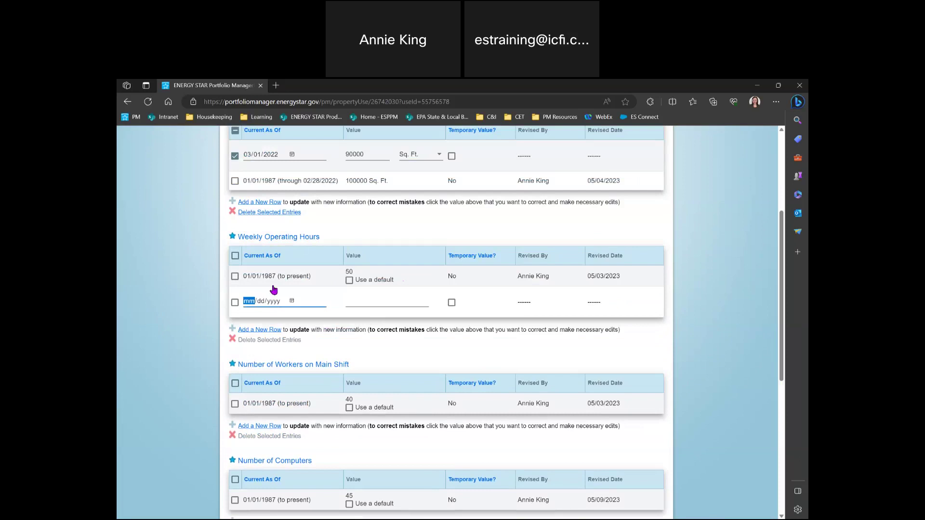
{"action": "type", "text": "03/01/2022"}
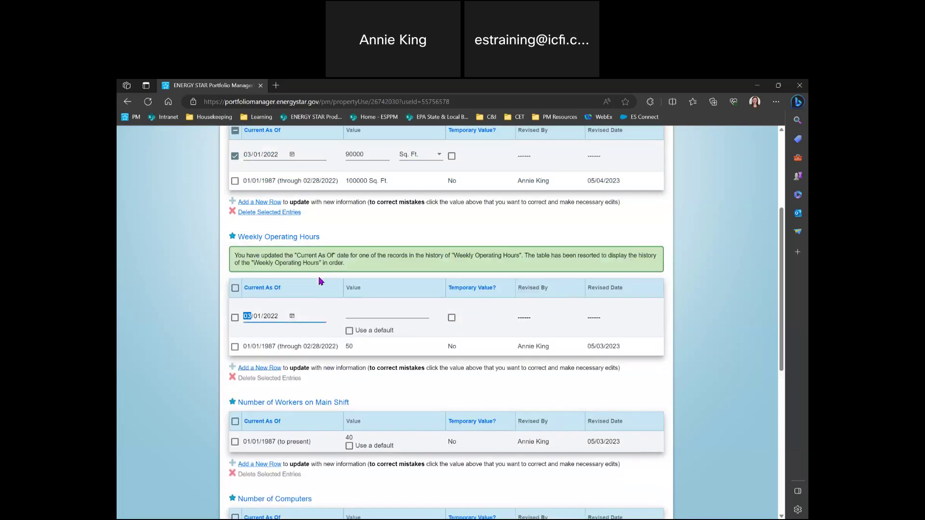
{"action": "left_click", "coordinate": [388, 315]}
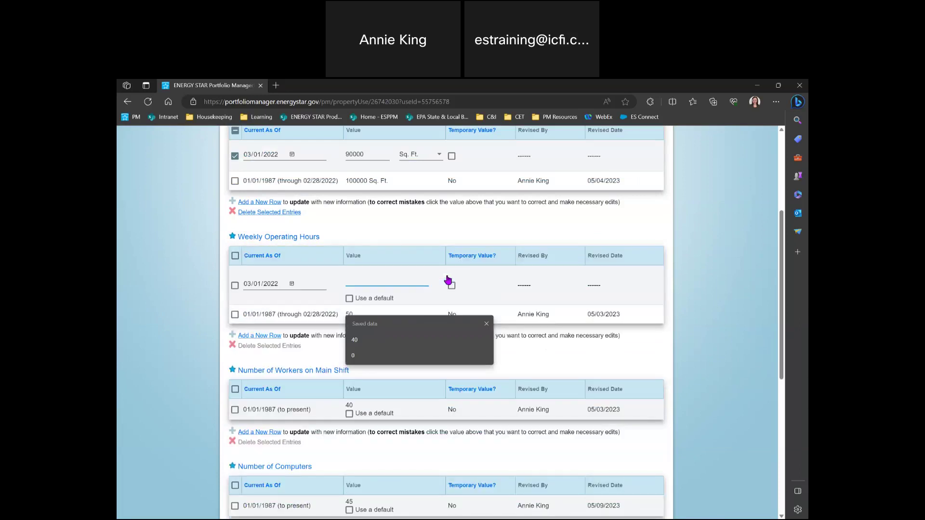
{"action": "type", "text": "40"}
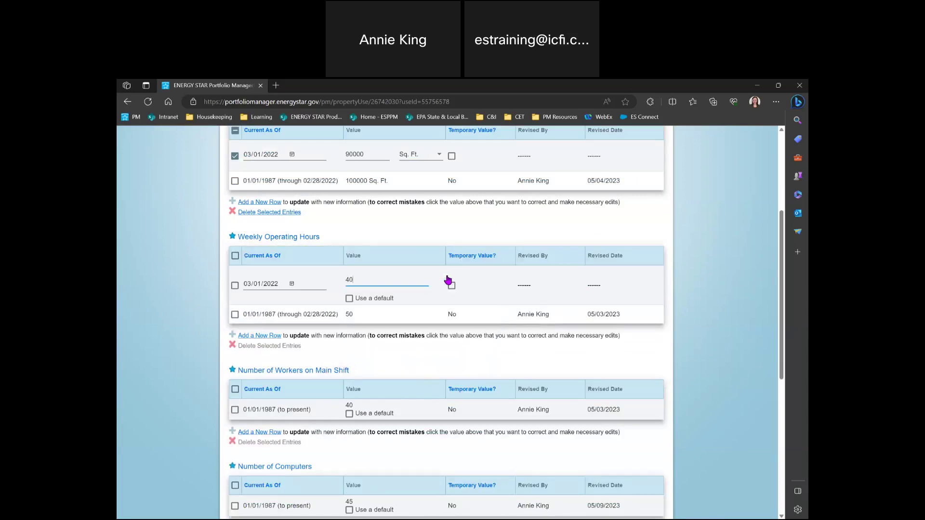
{"action": "left_click", "coordinate": [198, 271]}
{"action": "left_click", "coordinate": [234, 286]}
{"action": "scroll", "coordinate": [151, 376], "scroll_direction": "down", "scroll_amount": 3}
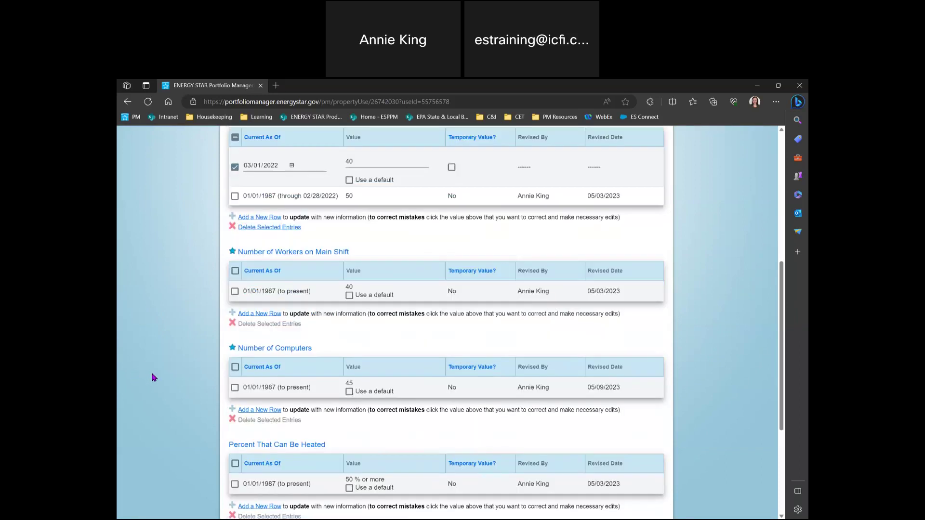
Add a number of workers on main shift entry of 35 to Building Use, current as of 03/01/2022
{"action": "left_click", "coordinate": [260, 314]}
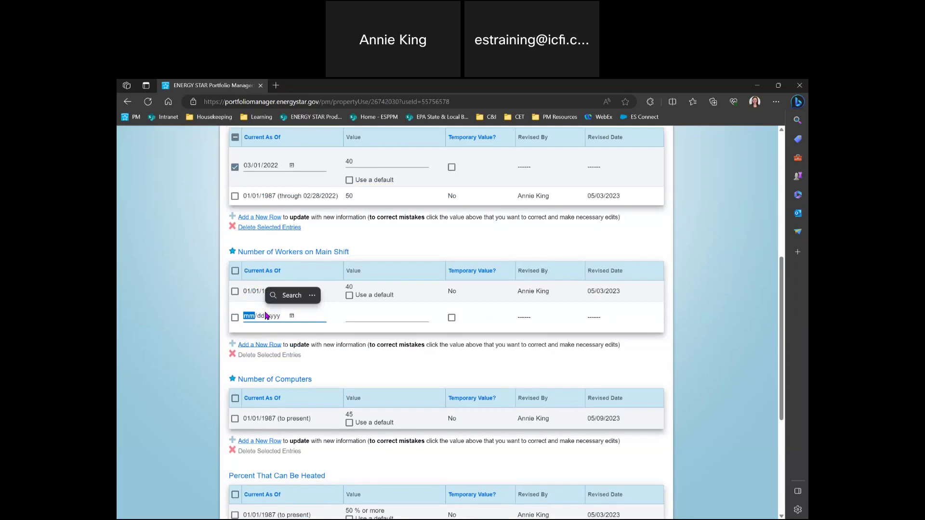
{"action": "left_click", "coordinate": [249, 318]}
{"action": "type", "text": "03/"}
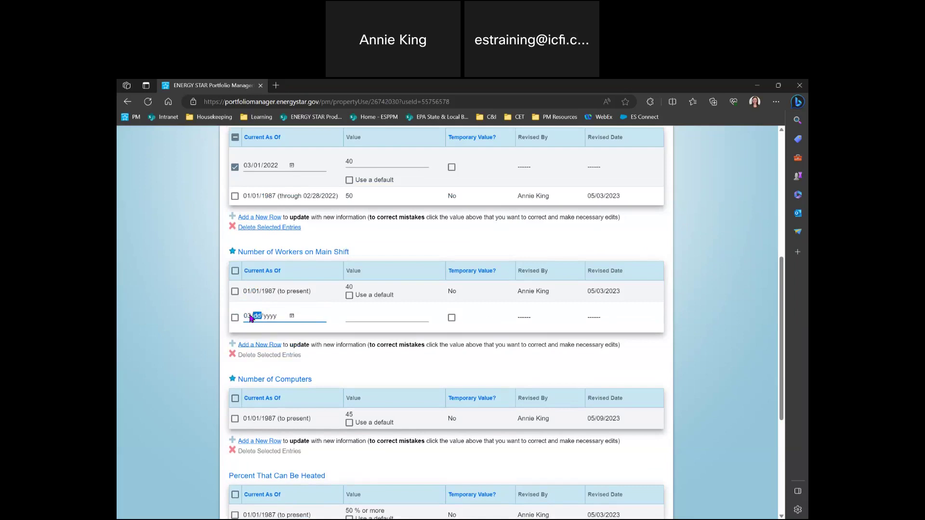
{"action": "type", "text": "01/2022"}
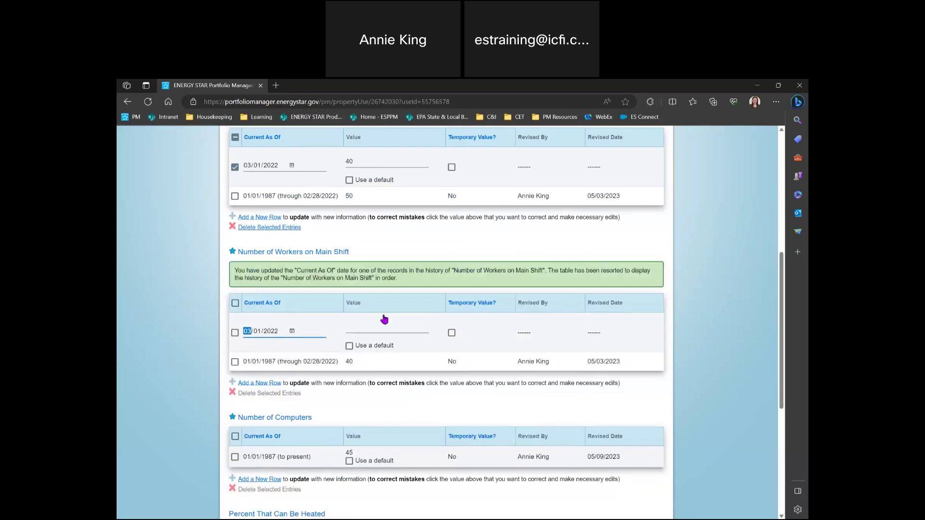
{"action": "left_click", "coordinate": [382, 325]}
{"action": "type", "text": "35"}
{"action": "left_click", "coordinate": [139, 358]}
Save the edited use details of Building Use
{"action": "scroll", "coordinate": [189, 337], "scroll_direction": "down", "scroll_amount": 2}
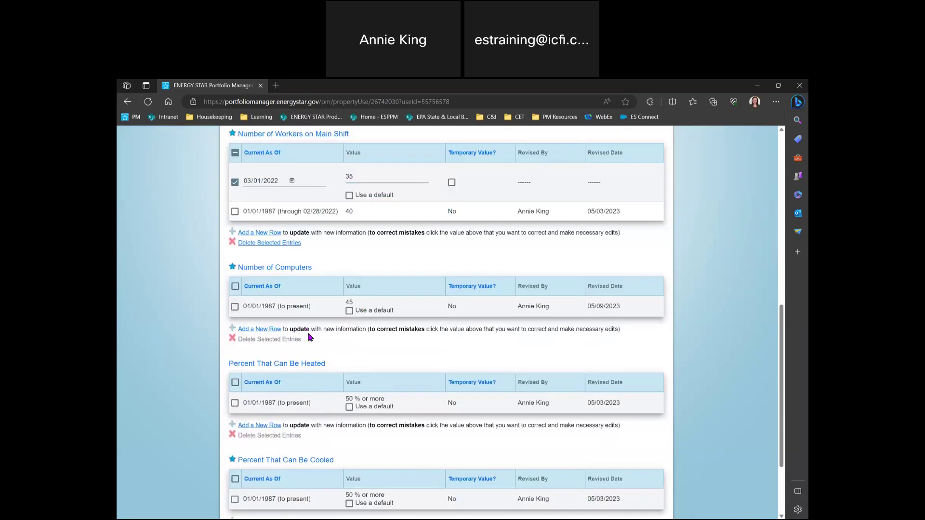
{"action": "scroll", "coordinate": [389, 380], "scroll_direction": "down", "scroll_amount": 1}
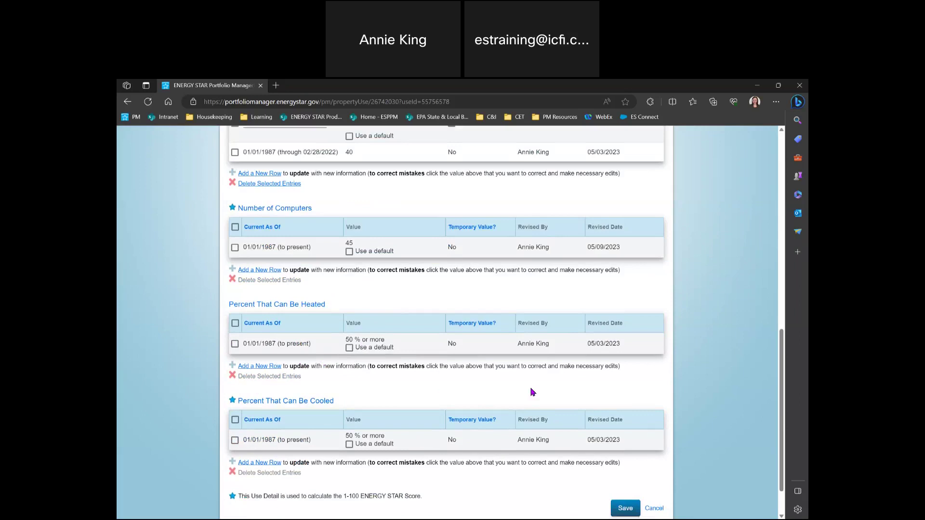
{"action": "scroll", "coordinate": [463, 378], "scroll_direction": "down", "scroll_amount": 1}
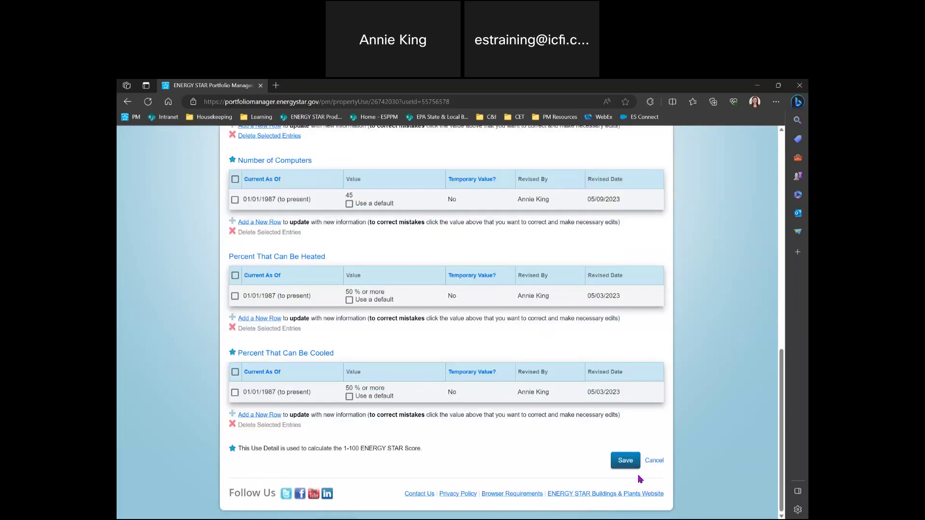
{"action": "left_click", "coordinate": [628, 464]}
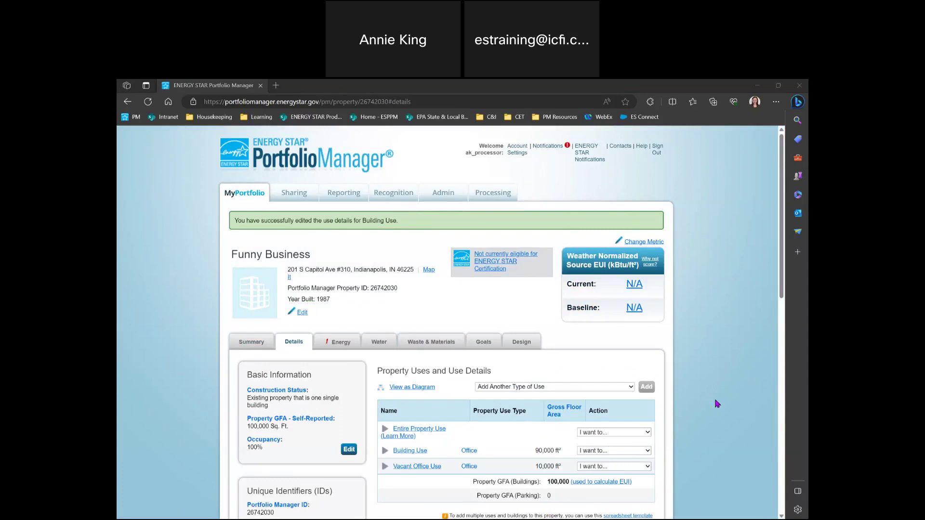
Expand and review the use details of Building Use and Vacant Office Use in the property uses table, and collapse both
{"action": "scroll", "coordinate": [708, 403], "scroll_direction": "down", "scroll_amount": 3}
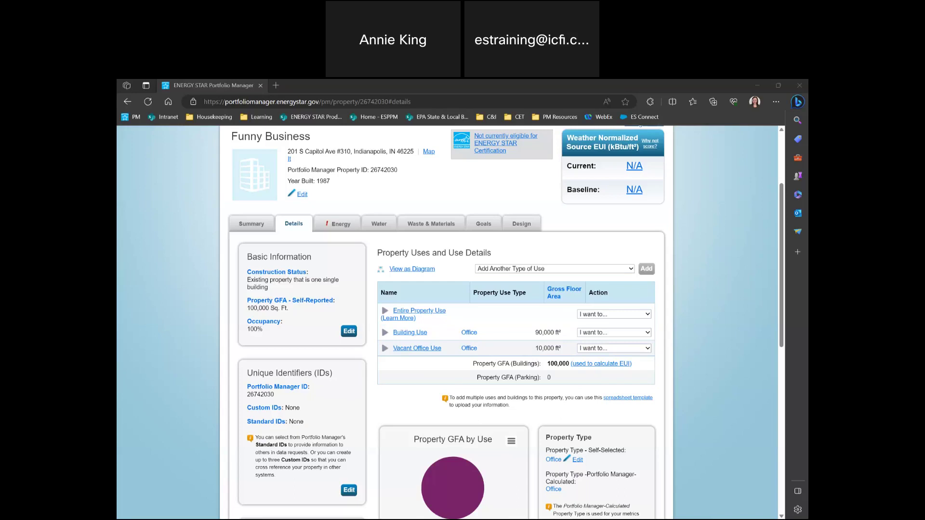
{"action": "left_click", "coordinate": [385, 333]}
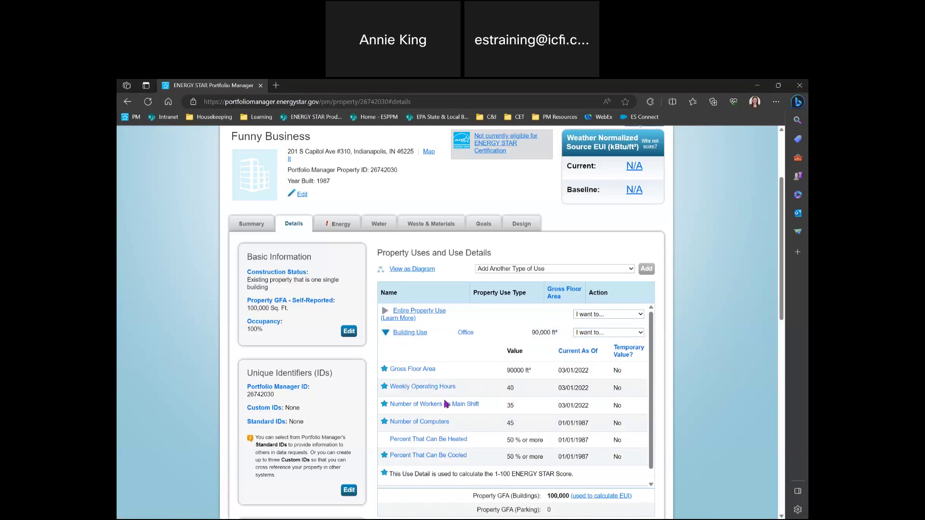
{"action": "scroll", "coordinate": [464, 389], "scroll_direction": "down", "scroll_amount": 1}
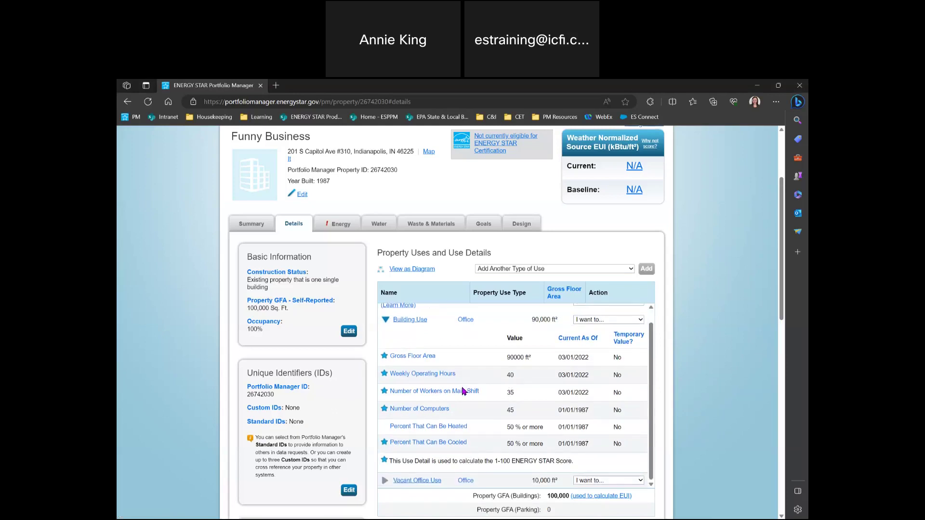
{"action": "mouse_move", "coordinate": [584, 359]}
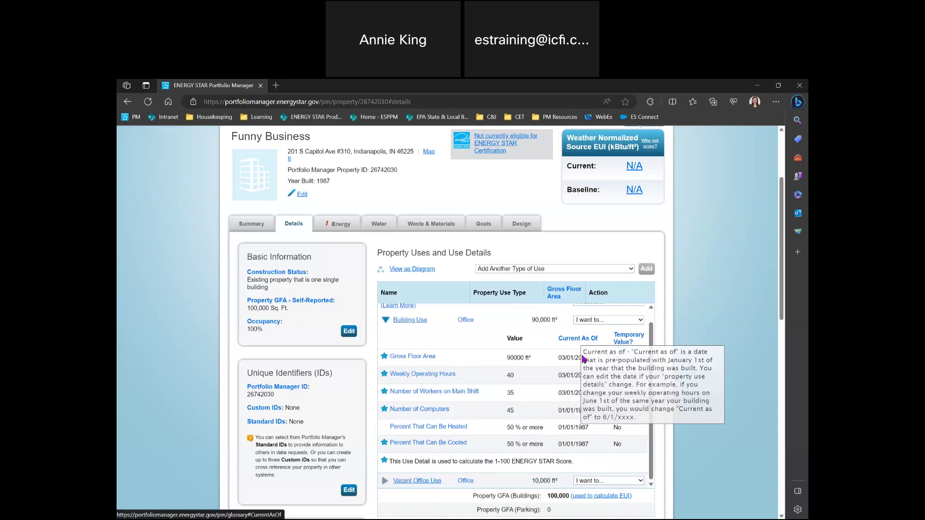
{"action": "left_click", "coordinate": [384, 481]}
{"action": "scroll", "coordinate": [494, 415], "scroll_direction": "down", "scroll_amount": 2}
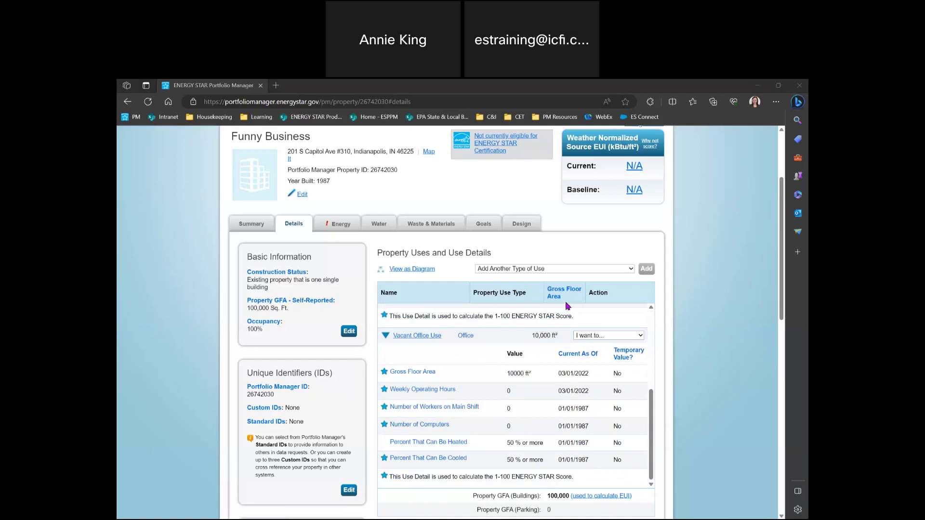
{"action": "left_click", "coordinate": [388, 336]}
{"action": "left_click", "coordinate": [385, 320]}
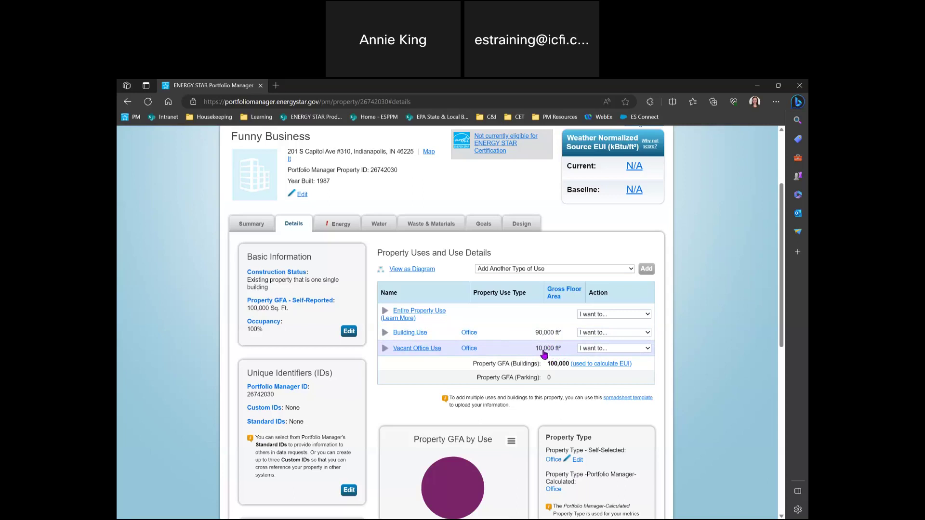
Open the use details of Vacant Office Use for editing and correct the 03/01/2022 gross floor area entry to 20000 Sq. Ft
{"action": "left_click", "coordinate": [584, 350]}
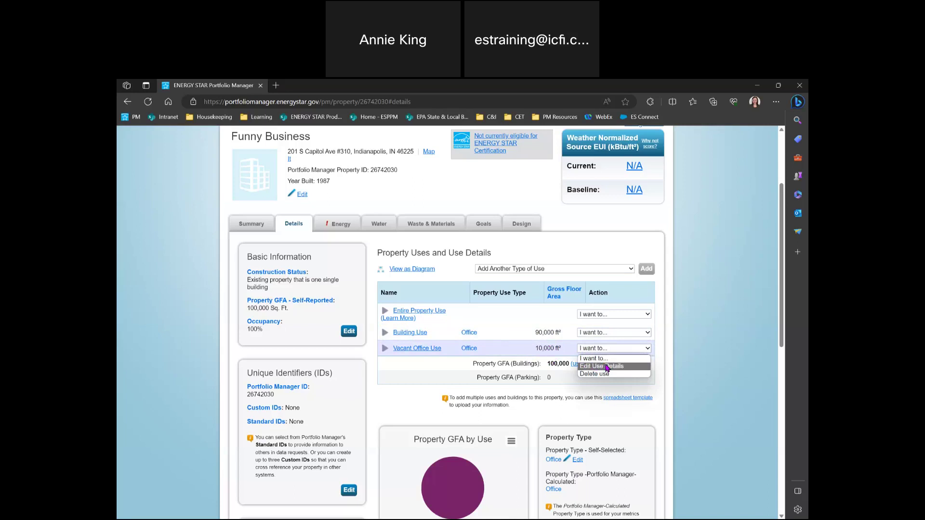
{"action": "left_click", "coordinate": [610, 367]}
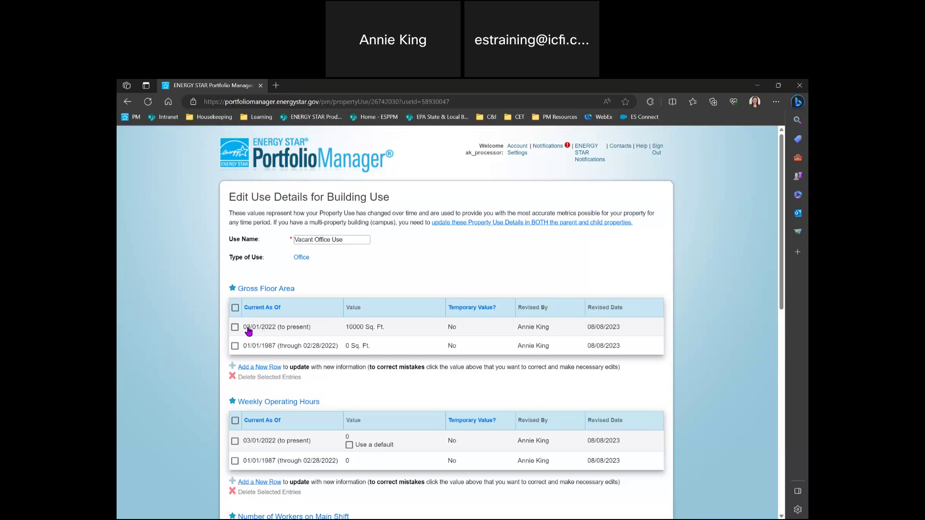
{"action": "left_click", "coordinate": [358, 328]}
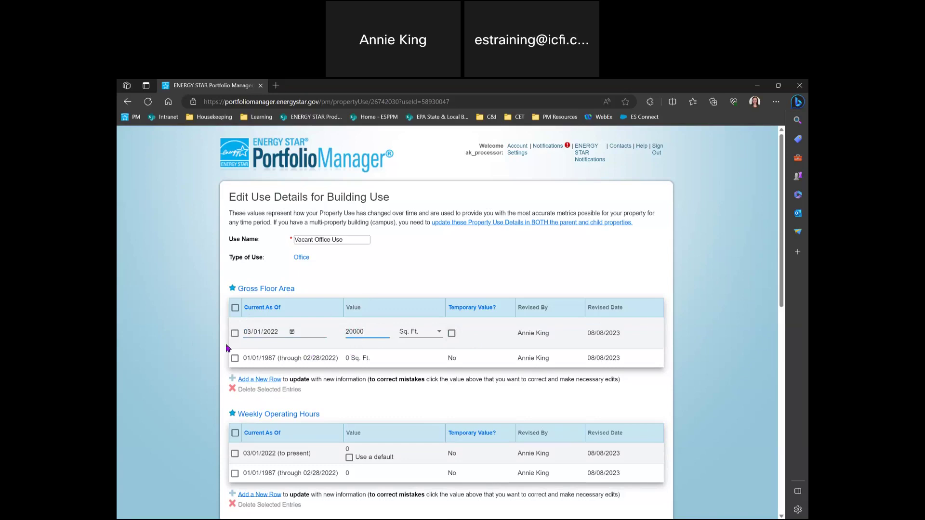
{"action": "left_click", "coordinate": [165, 364]}
Check the remaining use details of Vacant Office Use and save the corrected values
{"action": "scroll", "coordinate": [190, 355], "scroll_direction": "down", "scroll_amount": 3}
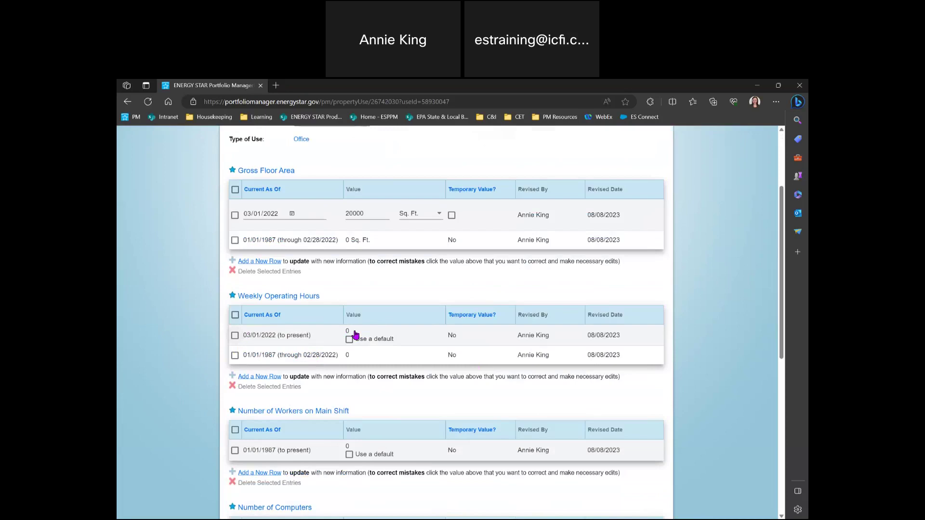
{"action": "scroll", "coordinate": [195, 378], "scroll_direction": "down", "scroll_amount": 3}
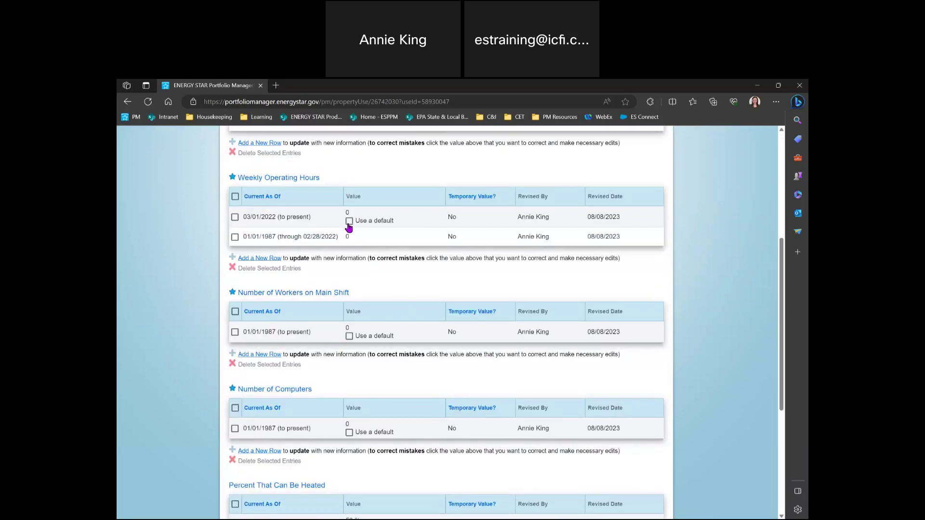
{"action": "scroll", "coordinate": [357, 383], "scroll_direction": "down", "scroll_amount": 3}
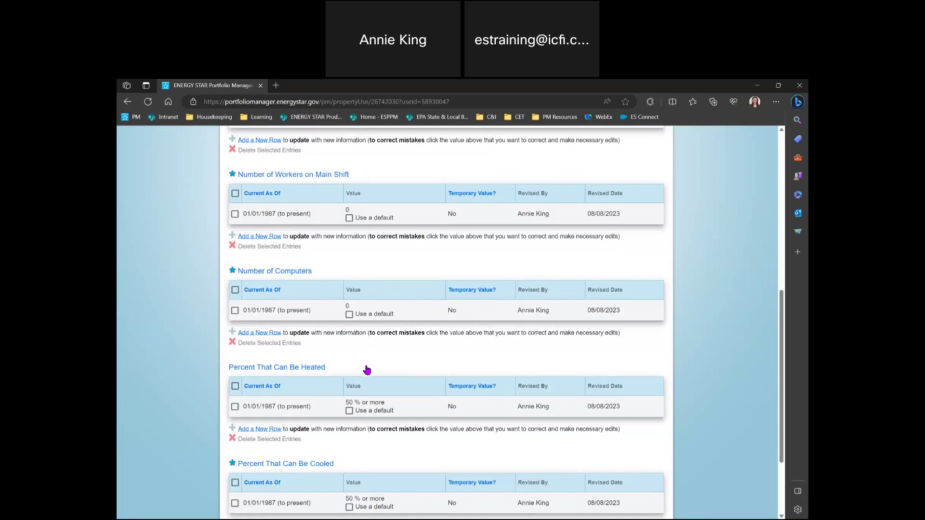
{"action": "scroll", "coordinate": [367, 370], "scroll_direction": "up", "scroll_amount": 4}
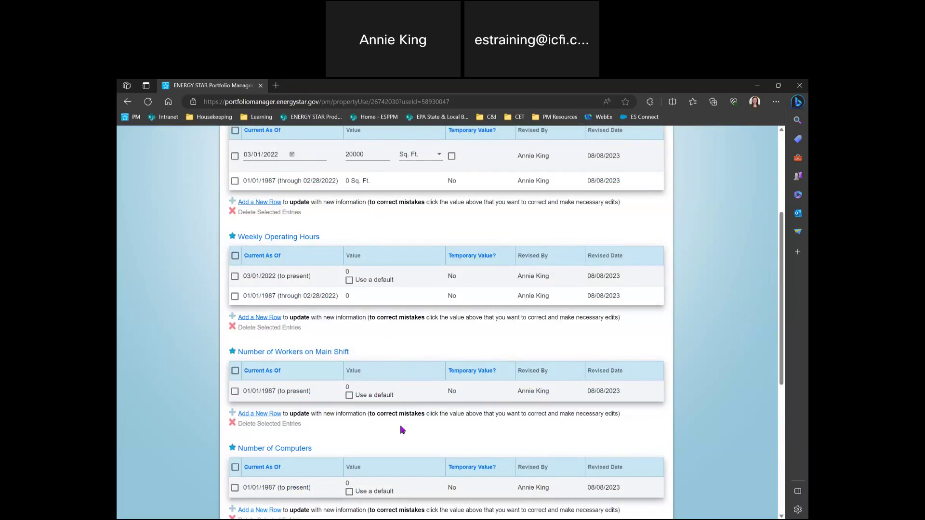
{"action": "scroll", "coordinate": [403, 430], "scroll_direction": "down", "scroll_amount": 4}
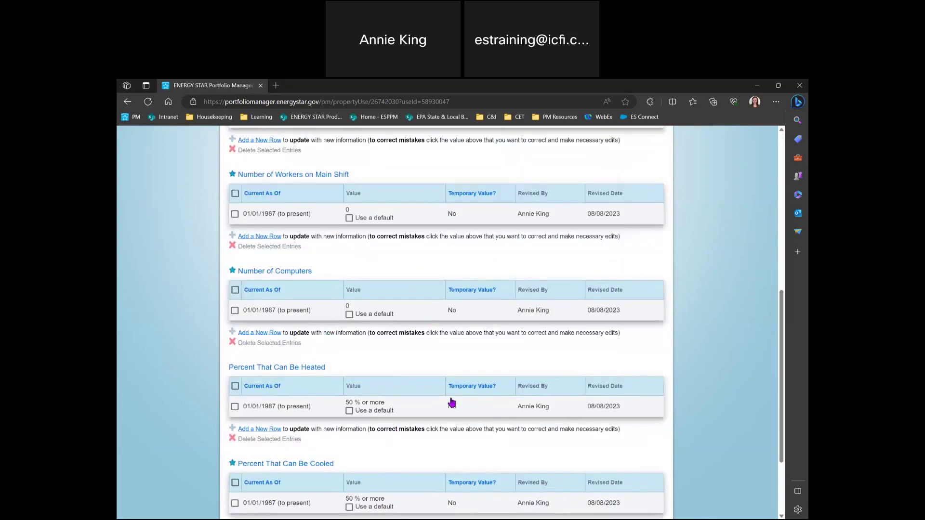
{"action": "scroll", "coordinate": [452, 404], "scroll_direction": "down", "scroll_amount": 3}
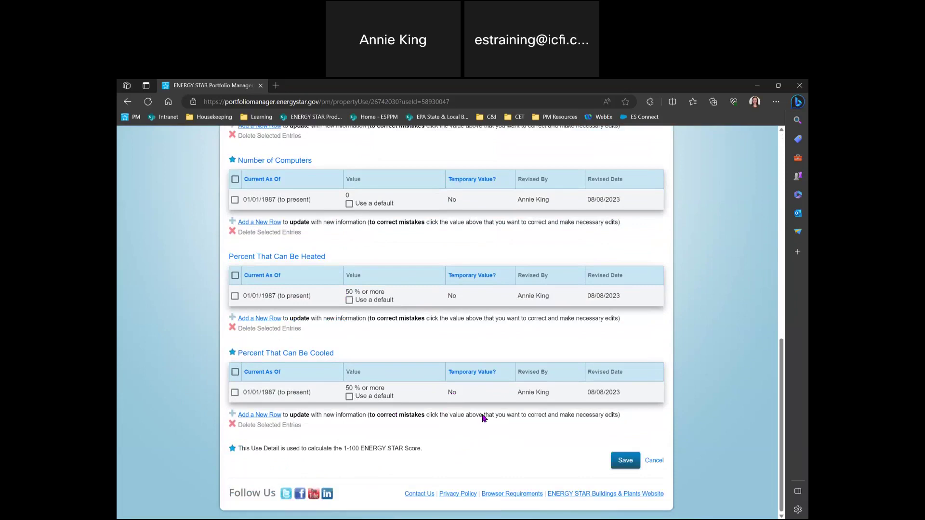
{"action": "left_click", "coordinate": [623, 462]}
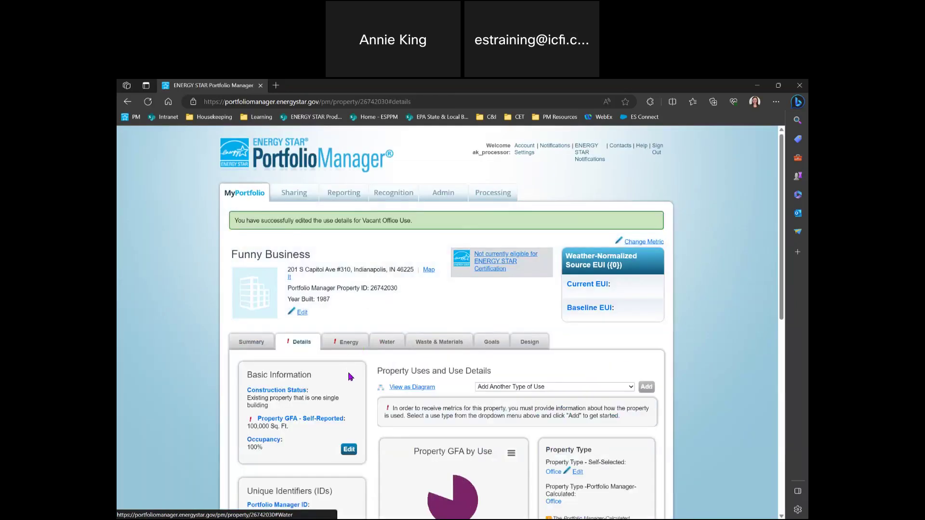
Open the use details of Building Use for editing and correct the 03/01/2022 gross floor area entry to 80000 Sq. Ft
{"action": "scroll", "coordinate": [349, 377], "scroll_direction": "down", "scroll_amount": 3}
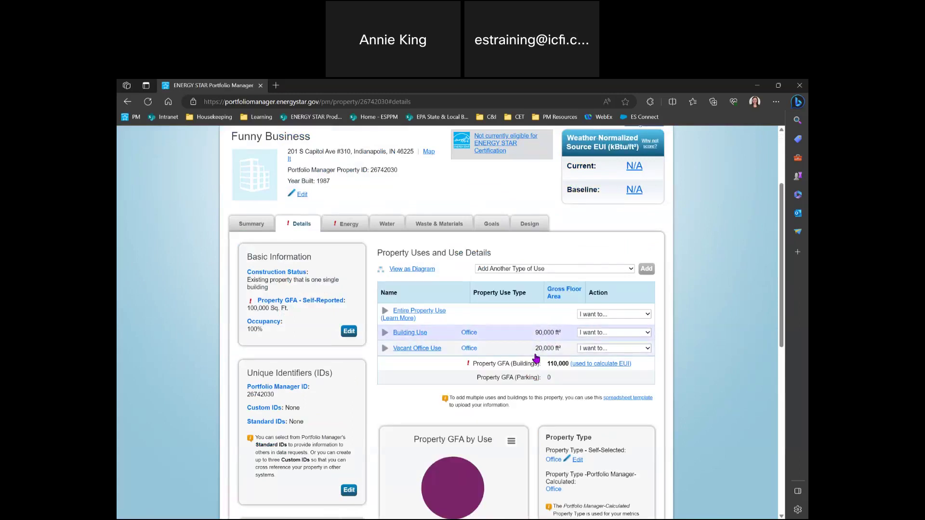
{"action": "left_click", "coordinate": [592, 334]}
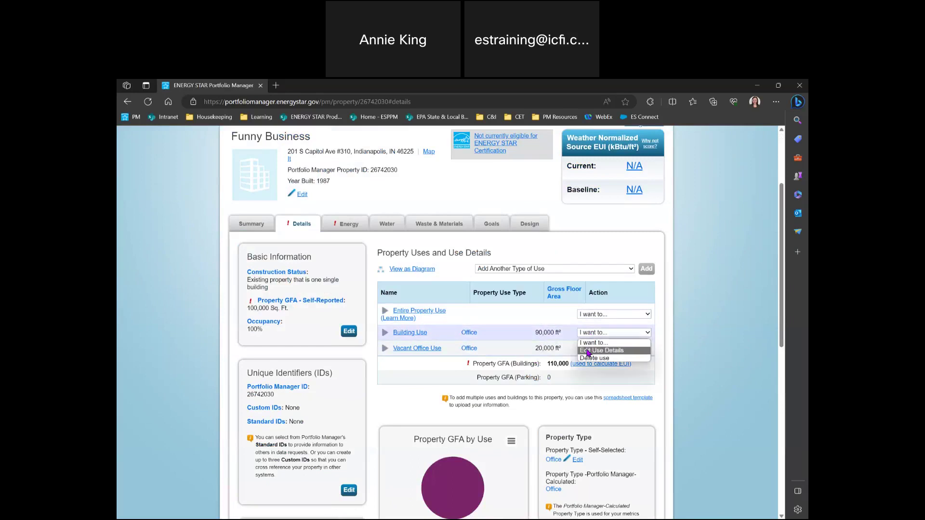
{"action": "left_click", "coordinate": [589, 351]}
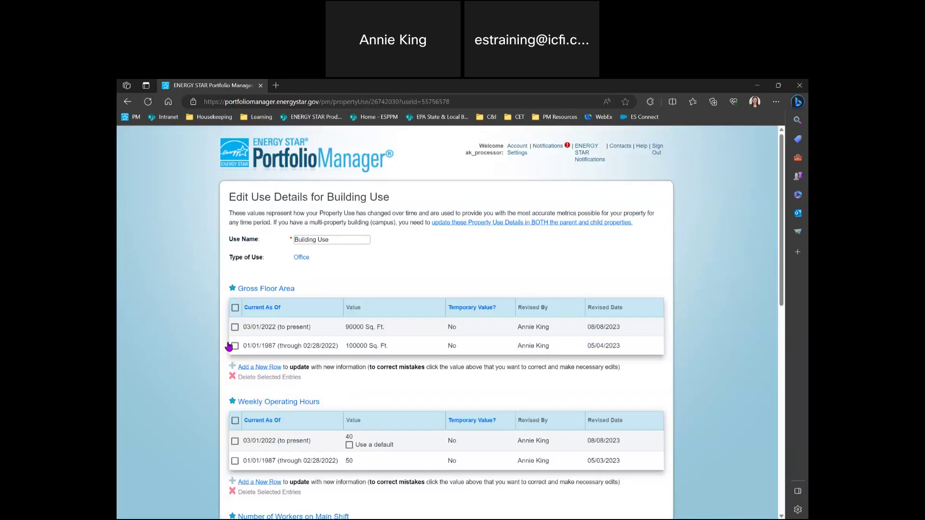
{"action": "left_click", "coordinate": [354, 328]}
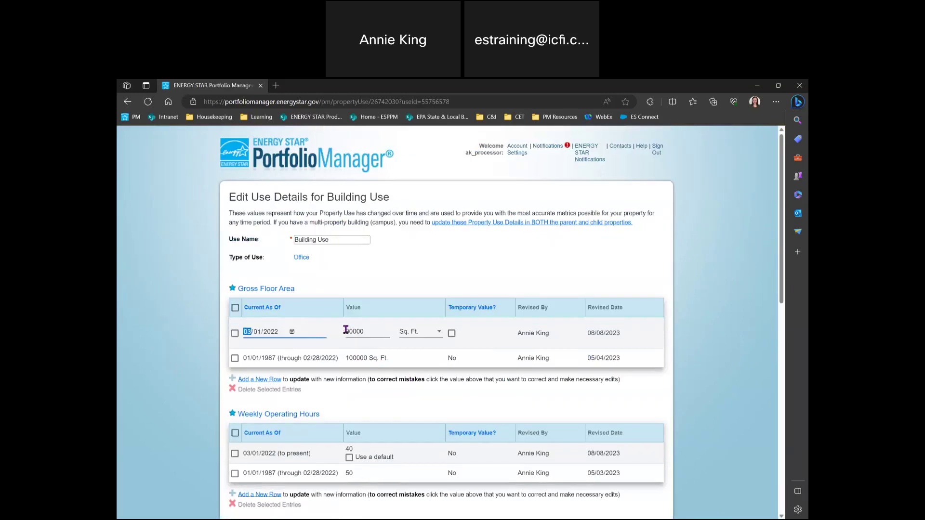
{"action": "left_click", "coordinate": [346, 330]}
{"action": "scroll", "coordinate": [202, 376], "scroll_direction": "down", "scroll_amount": 4}
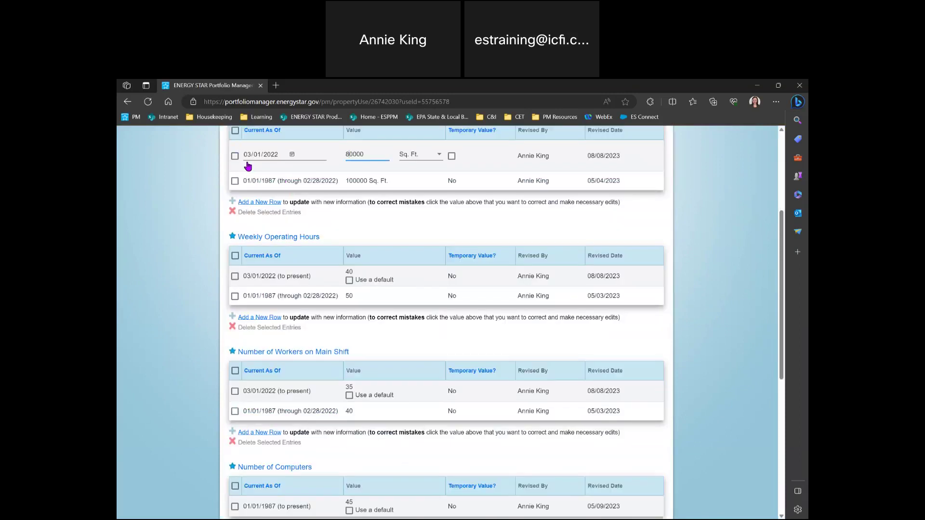
{"action": "scroll", "coordinate": [249, 166], "scroll_direction": "up", "scroll_amount": 3}
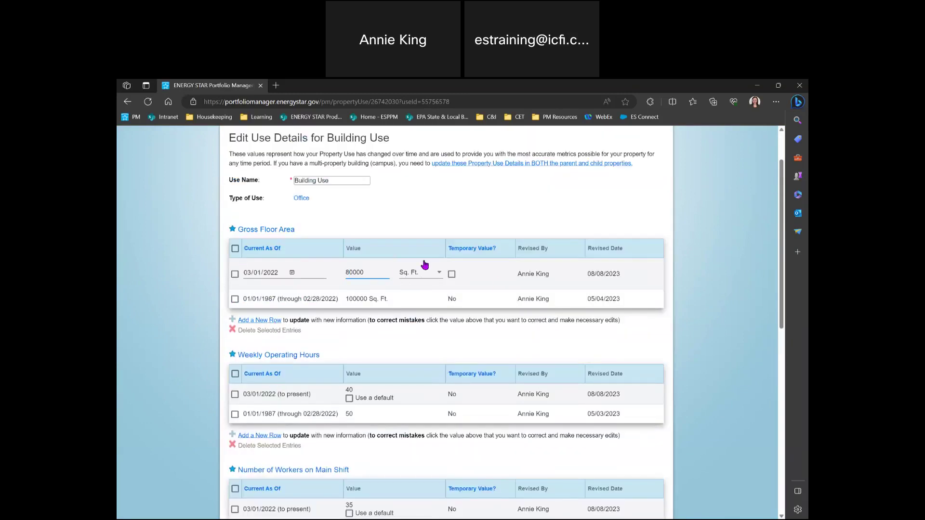
Correct the 03/01/2022 weekly operating hours entry of Building Use to 45
{"action": "left_click", "coordinate": [352, 392]}
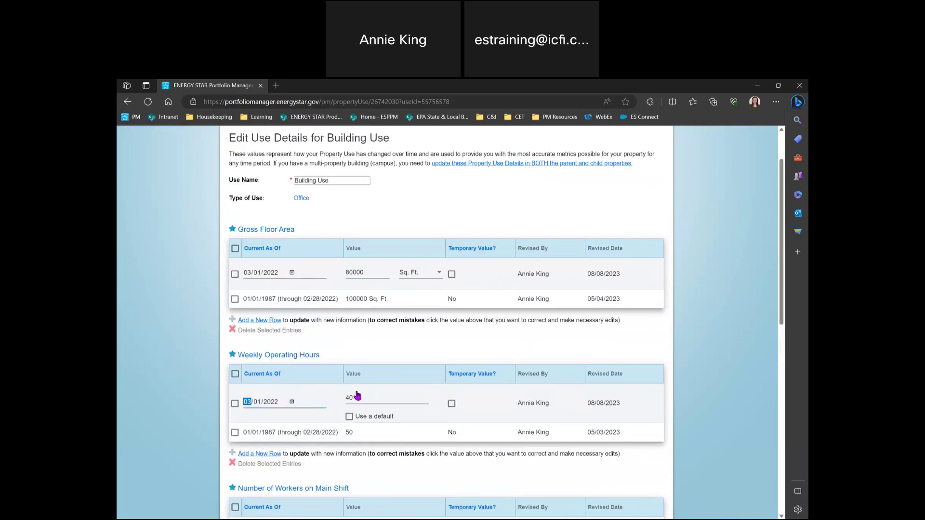
{"action": "left_click", "coordinate": [350, 395]}
{"action": "scroll", "coordinate": [455, 408], "scroll_direction": "down", "scroll_amount": 2}
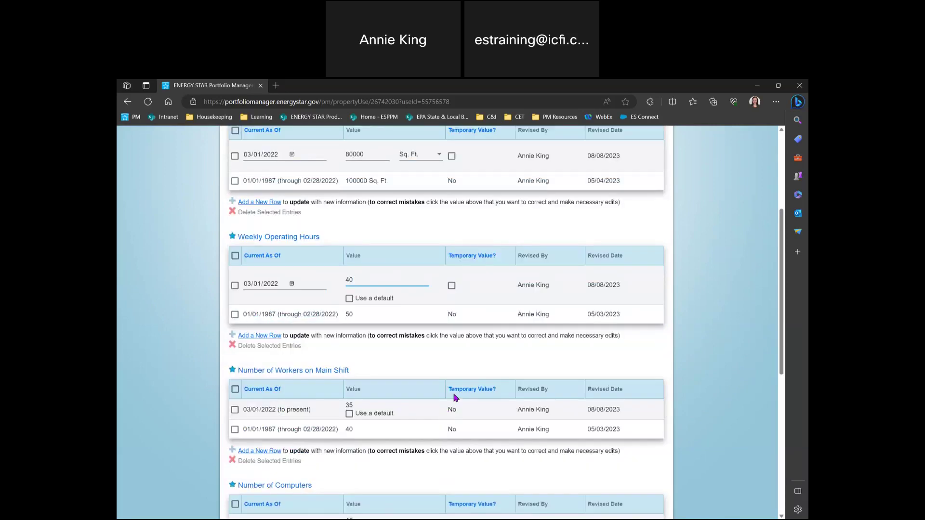
{"action": "key", "text": "BackSpace"}
{"action": "type", "text": "5"}
Correct the 03/01/2022 number of workers on main shift entry of Building Use to 32 and save the use details
{"action": "left_click", "coordinate": [361, 406]}
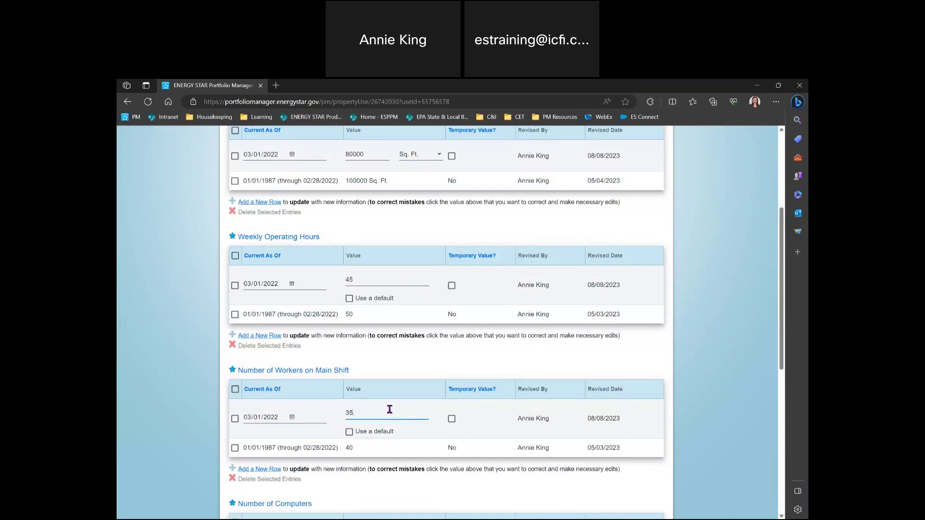
{"action": "key", "text": "BackSpace"}
{"action": "type", "text": "2"}
{"action": "scroll", "coordinate": [365, 378], "scroll_direction": "down", "scroll_amount": 2}
{"action": "scroll", "coordinate": [450, 405], "scroll_direction": "down", "scroll_amount": 3}
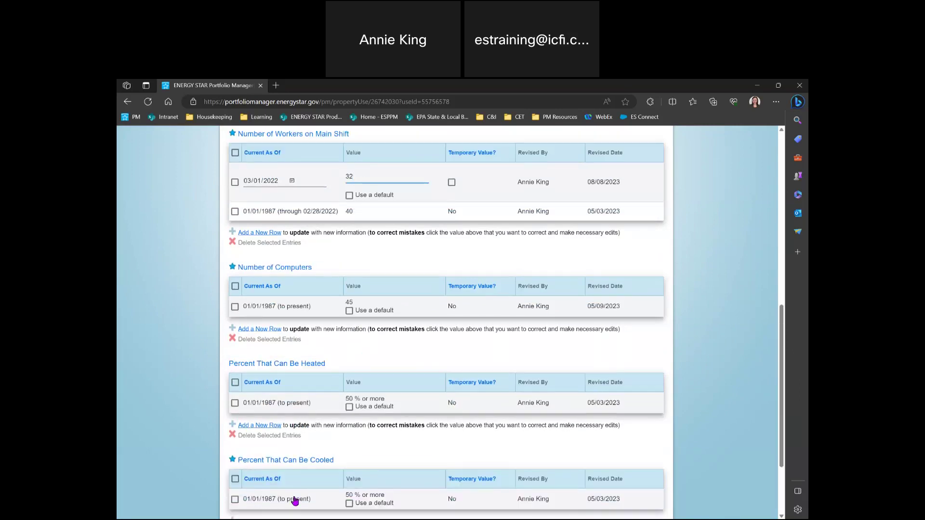
{"action": "scroll", "coordinate": [456, 486], "scroll_direction": "down", "scroll_amount": 1}
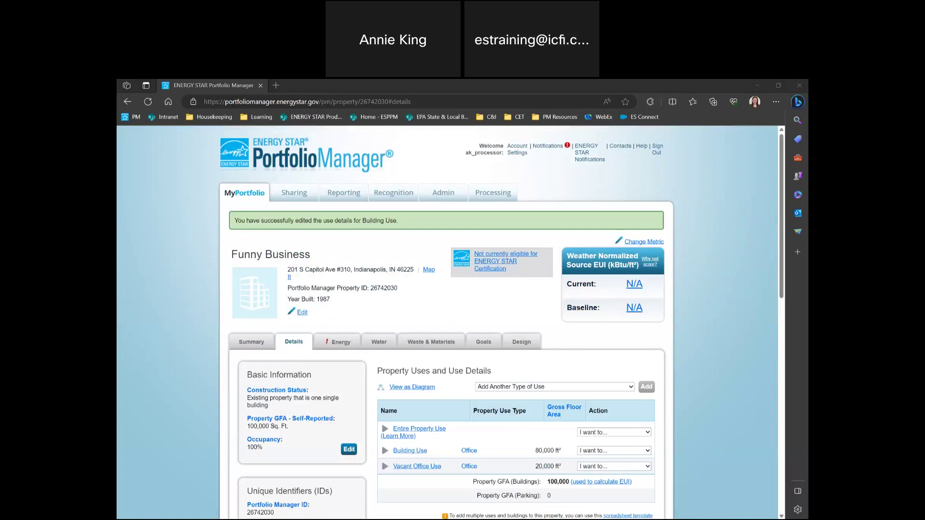
{"action": "scroll", "coordinate": [501, 362], "scroll_direction": "down", "scroll_amount": 2}
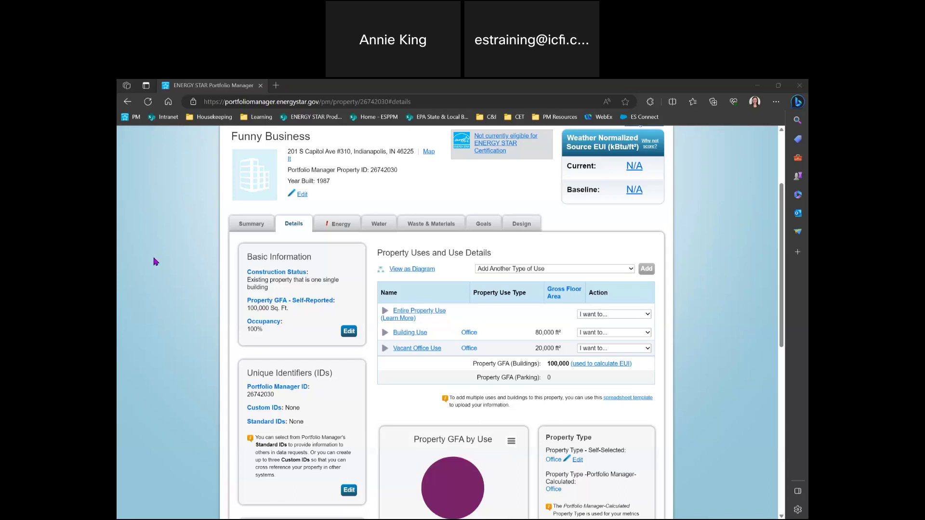
Open the energy information of Funny Business and examine the meters used to compute metrics
{"action": "scroll", "coordinate": [154, 262], "scroll_direction": "down", "scroll_amount": 1}
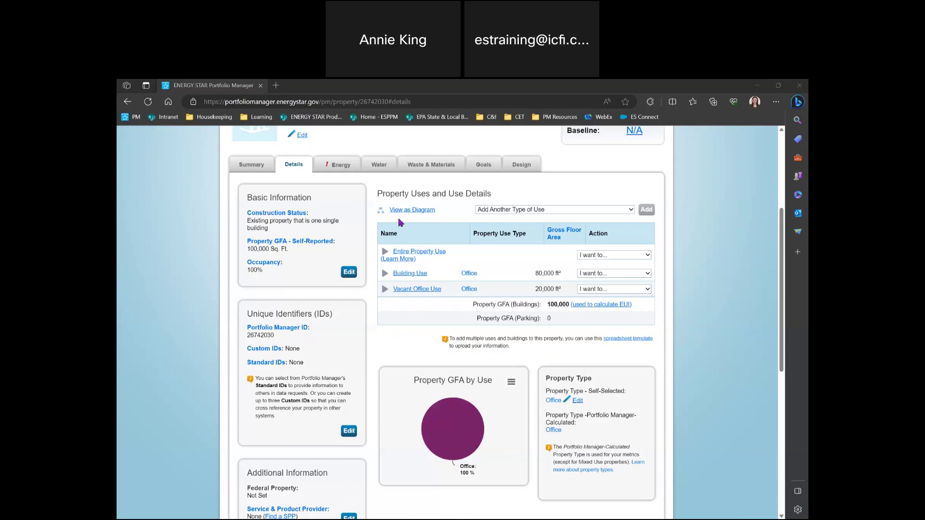
{"action": "scroll", "coordinate": [188, 283], "scroll_direction": "up", "scroll_amount": 1}
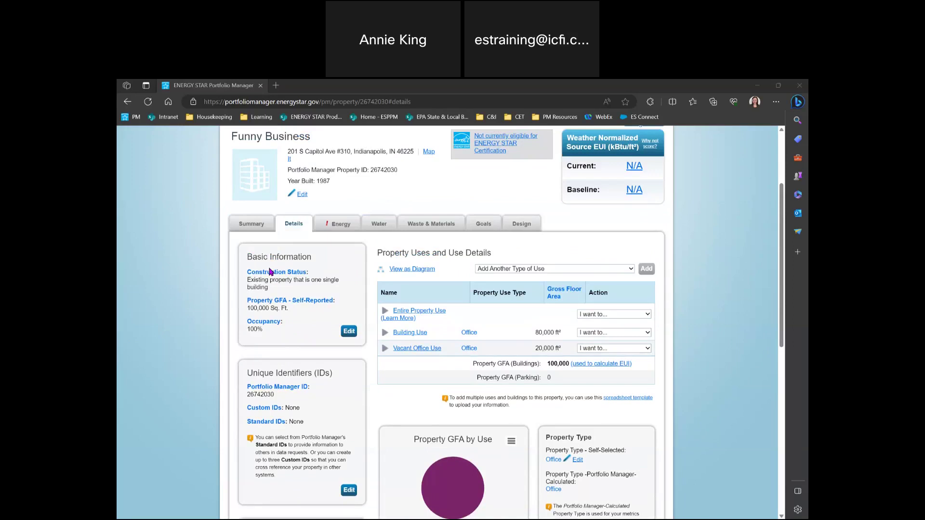
{"action": "left_click", "coordinate": [335, 228]}
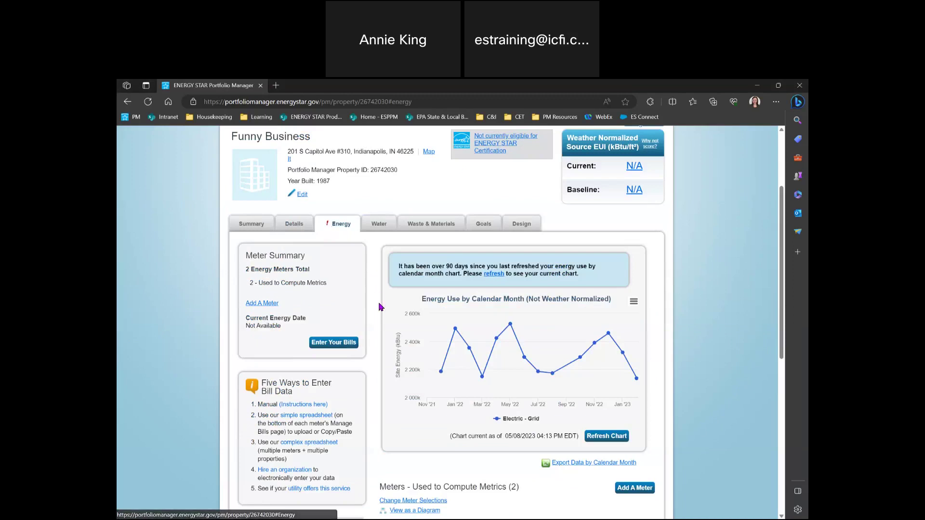
{"action": "scroll", "coordinate": [380, 318], "scroll_direction": "down", "scroll_amount": 3}
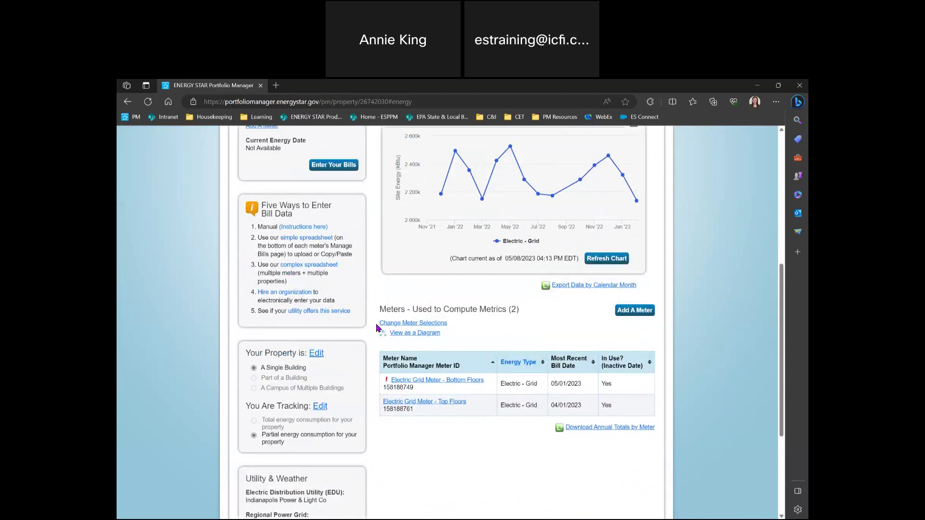
{"action": "scroll", "coordinate": [377, 327], "scroll_direction": "up", "scroll_amount": 3}
{"action": "scroll", "coordinate": [377, 327], "scroll_direction": "down", "scroll_amount": 3}
{"action": "scroll", "coordinate": [376, 327], "scroll_direction": "down", "scroll_amount": 1}
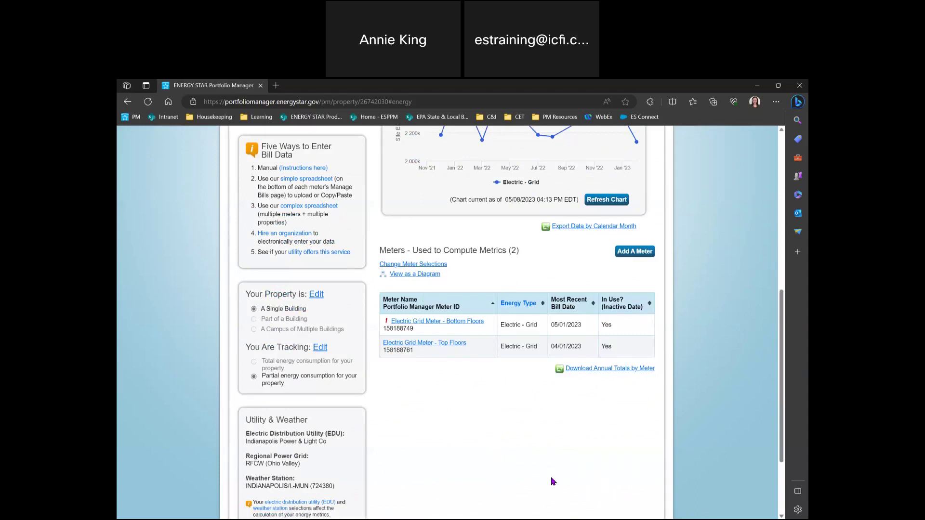
Read the explanation of the incomplete-data alert on Electric Grid Meter - Bottom Floors and close it
{"action": "mouse_move", "coordinate": [388, 326]}
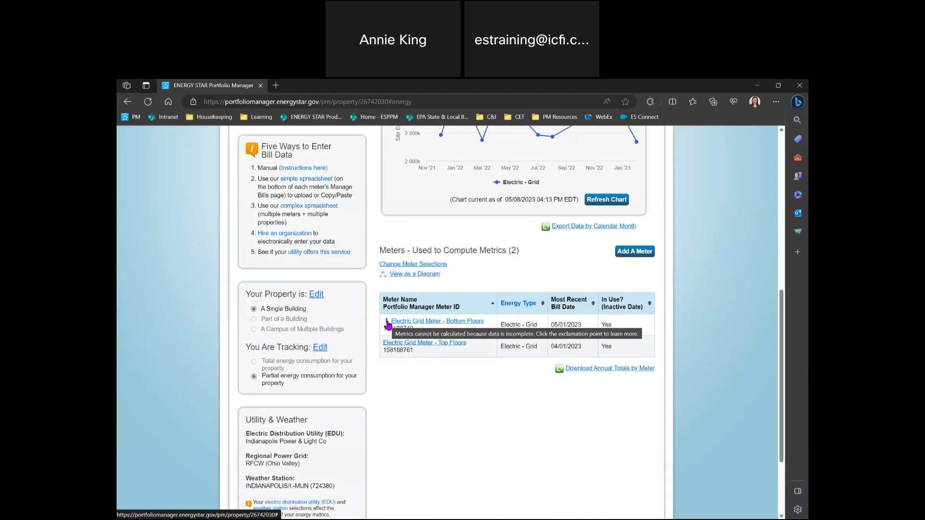
{"action": "left_click", "coordinate": [388, 325]}
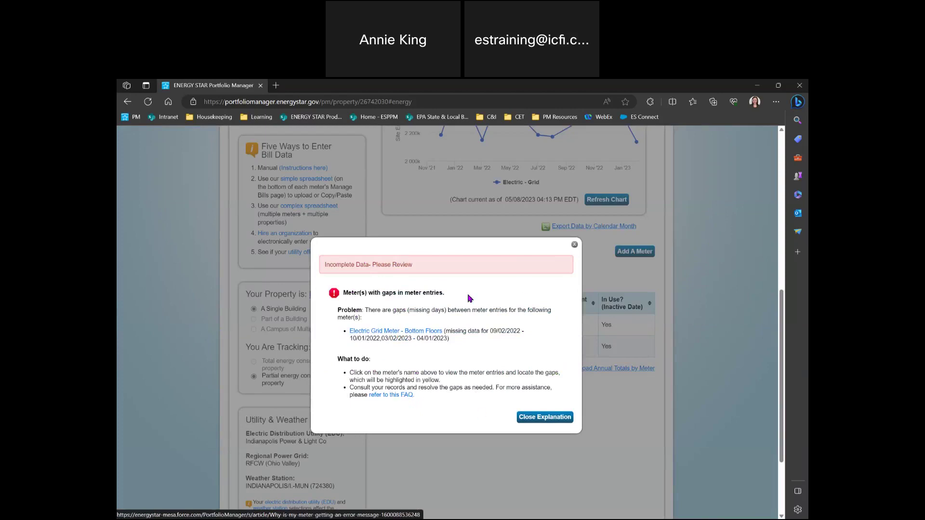
{"action": "left_click", "coordinate": [533, 418]}
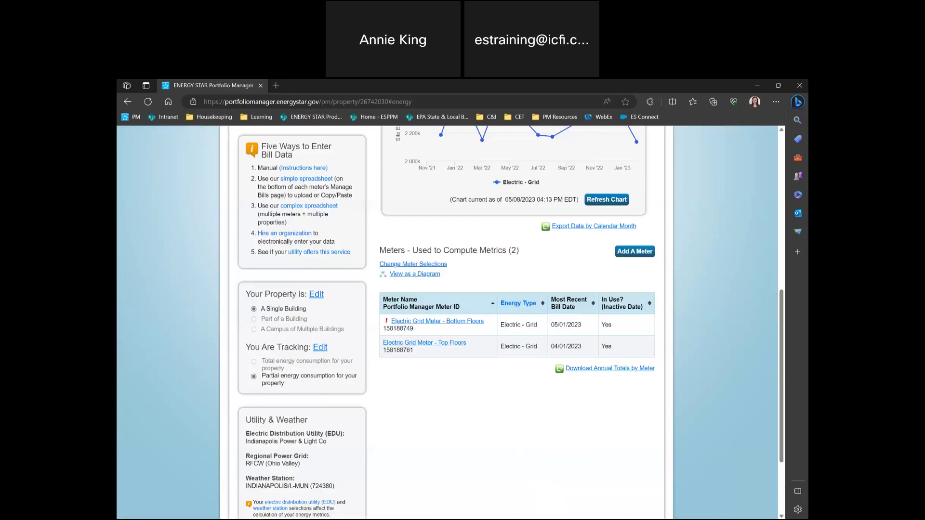
Open the bills of Electric Grid Meter - Bottom Floors and examine the monthly entries for date gaps
{"action": "left_click", "coordinate": [455, 323]}
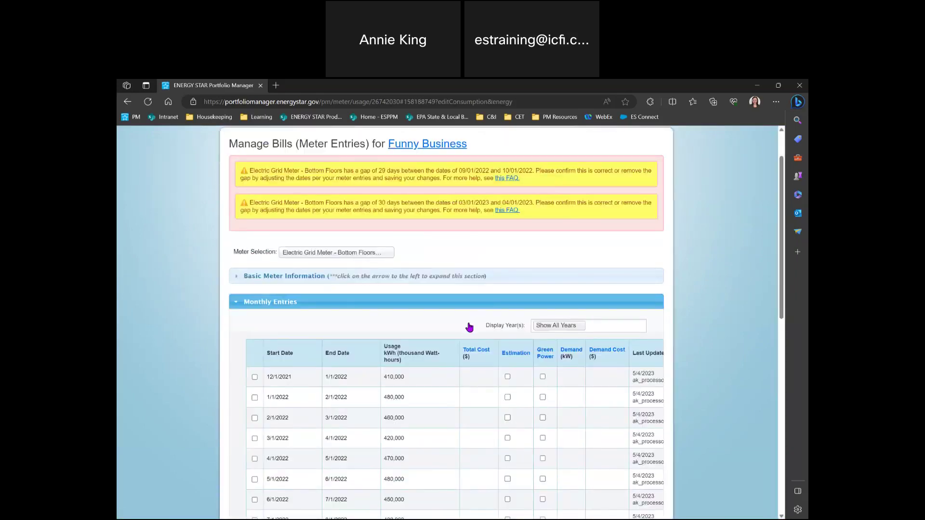
{"action": "scroll", "coordinate": [469, 325], "scroll_direction": "up", "scroll_amount": 1}
{"action": "scroll", "coordinate": [484, 317], "scroll_direction": "down", "scroll_amount": 1}
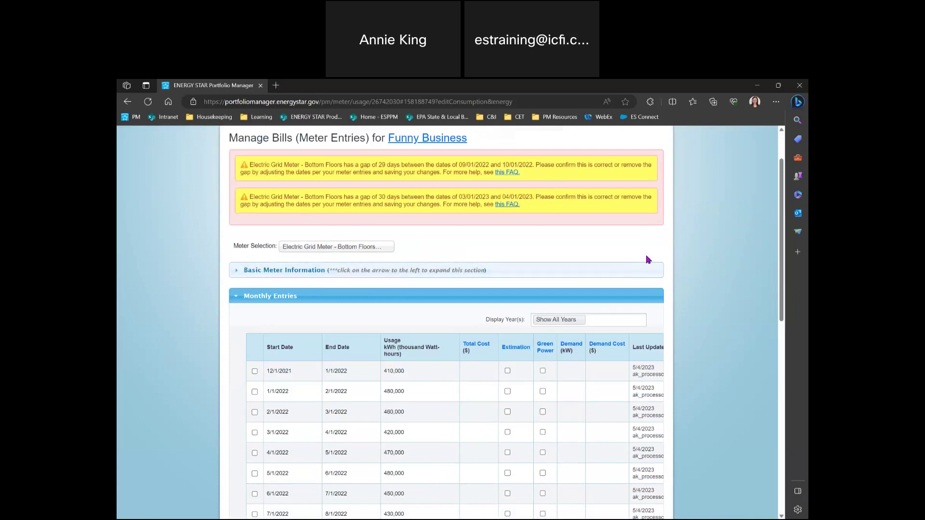
{"action": "scroll", "coordinate": [206, 219], "scroll_direction": "down", "scroll_amount": 5}
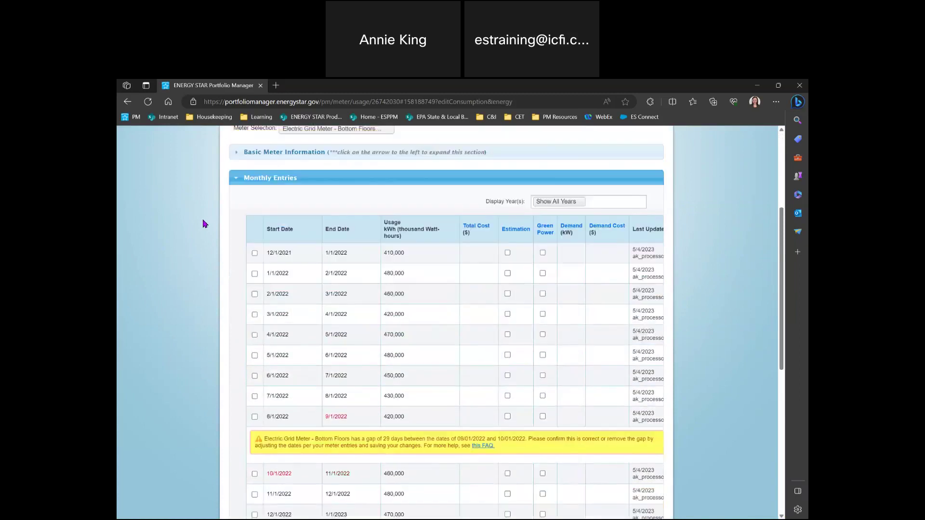
{"action": "scroll", "coordinate": [210, 228], "scroll_direction": "up", "scroll_amount": 2}
{"action": "scroll", "coordinate": [211, 229], "scroll_direction": "up", "scroll_amount": 3}
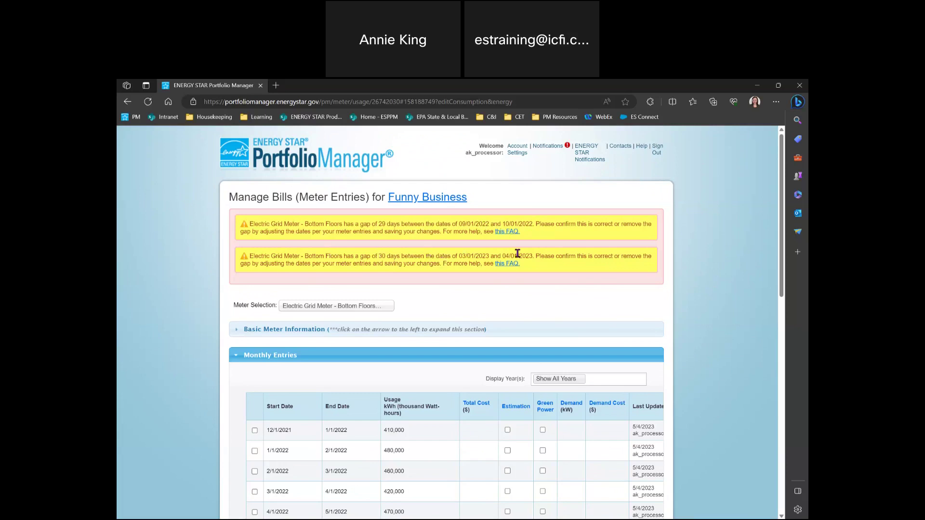
{"action": "scroll", "coordinate": [548, 285], "scroll_direction": "down", "scroll_amount": 3}
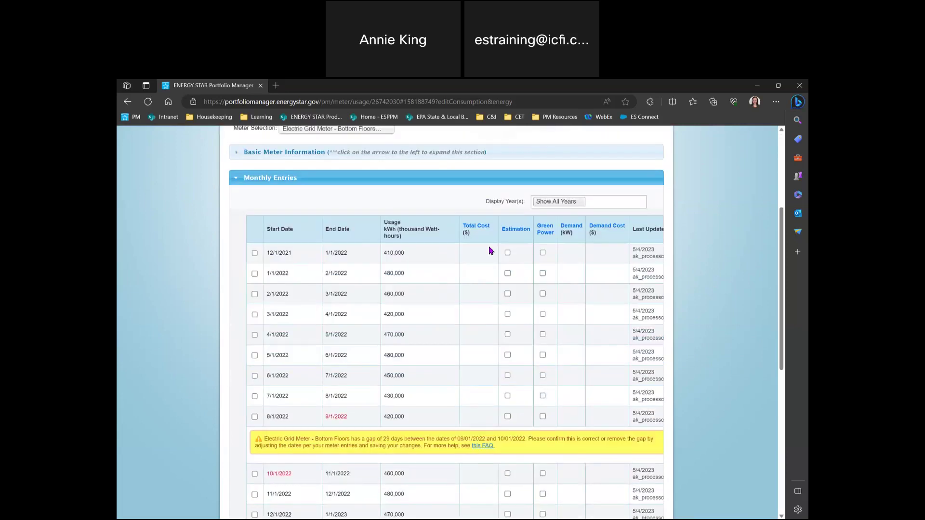
{"action": "scroll", "coordinate": [278, 313], "scroll_direction": "down", "scroll_amount": 2}
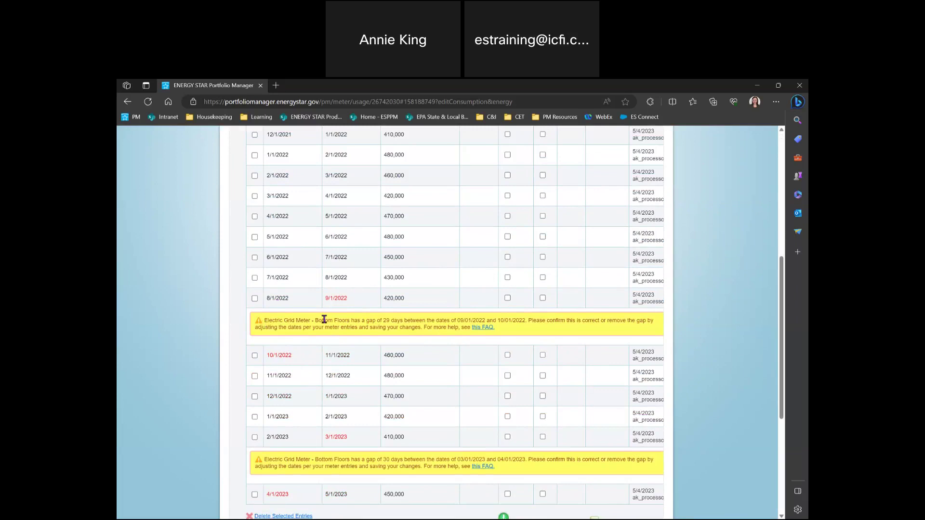
Open the start date, end date and usage of the 8/1/2022 monthly entry for editing
{"action": "left_click", "coordinate": [394, 301]}
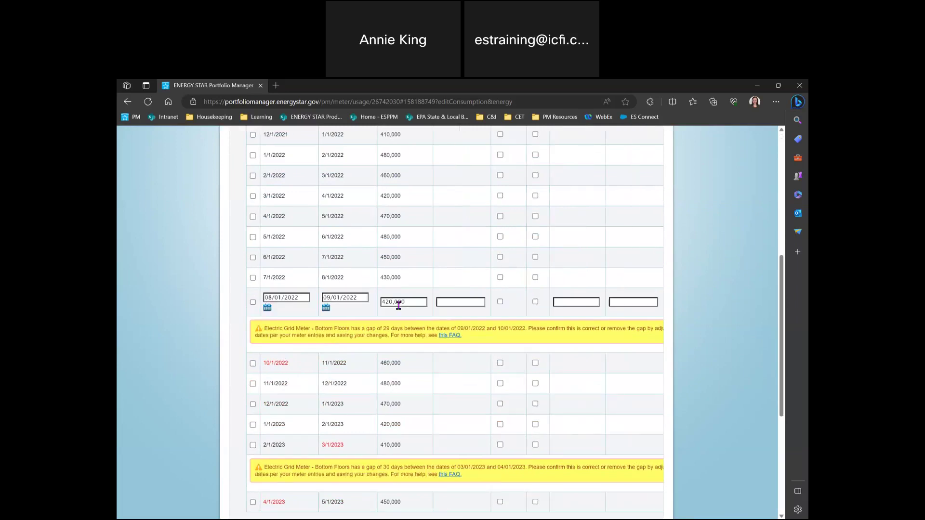
{"action": "left_click", "coordinate": [286, 298]}
{"action": "left_click", "coordinate": [342, 298]}
{"action": "left_click", "coordinate": [399, 302]}
{"action": "scroll", "coordinate": [408, 402], "scroll_direction": "down", "scroll_amount": 4}
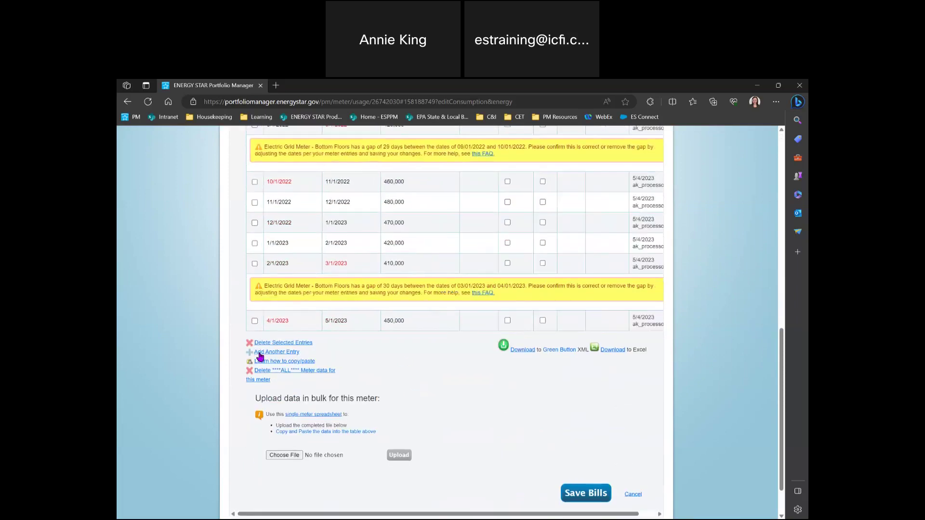
Add another monthly entry after the last one, and delete that entry again
{"action": "left_click", "coordinate": [261, 353]}
{"action": "scroll", "coordinate": [310, 322], "scroll_direction": "up", "scroll_amount": 3}
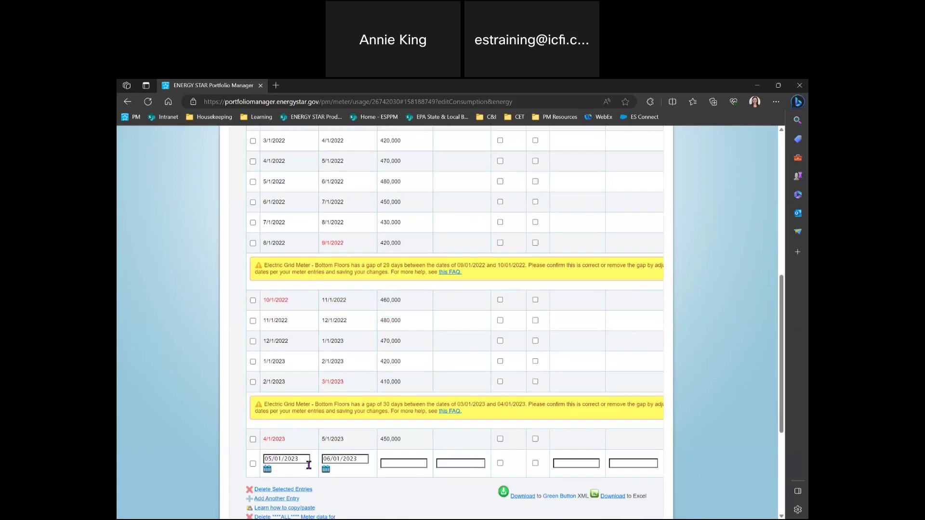
{"action": "left_click", "coordinate": [253, 465]}
{"action": "scroll", "coordinate": [201, 407], "scroll_direction": "down", "scroll_amount": 2}
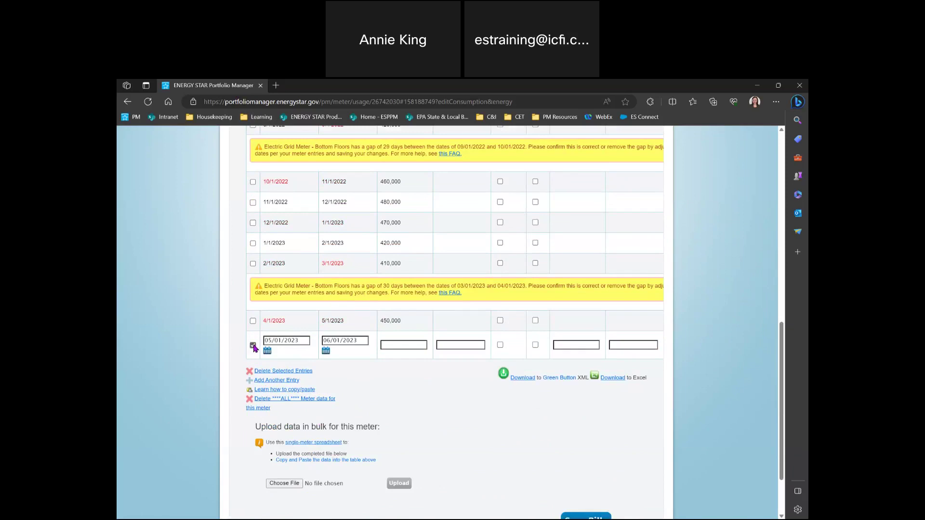
{"action": "left_click", "coordinate": [275, 371]}
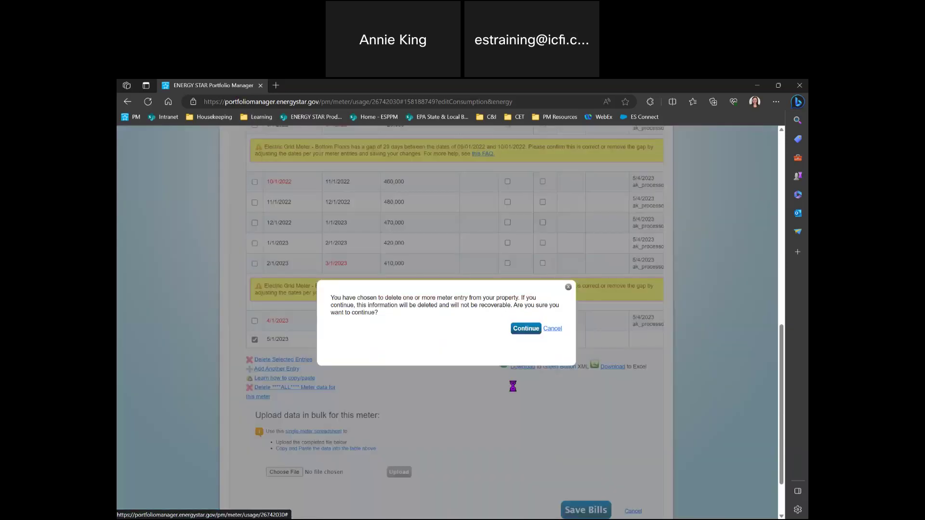
{"action": "left_click", "coordinate": [525, 329]}
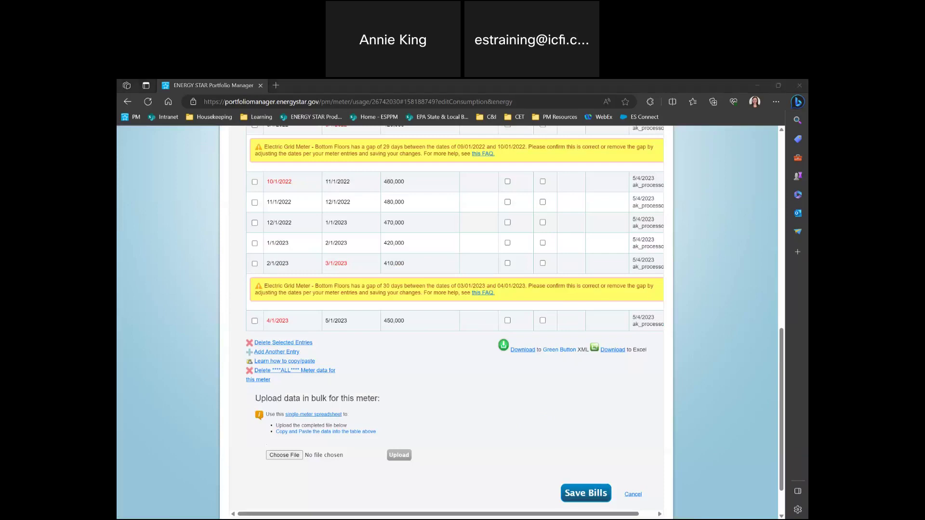
Save the bills of Electric Grid Meter - Bottom Floors and check the gap warnings in its entries
{"action": "scroll", "coordinate": [530, 367], "scroll_direction": "up", "scroll_amount": 5}
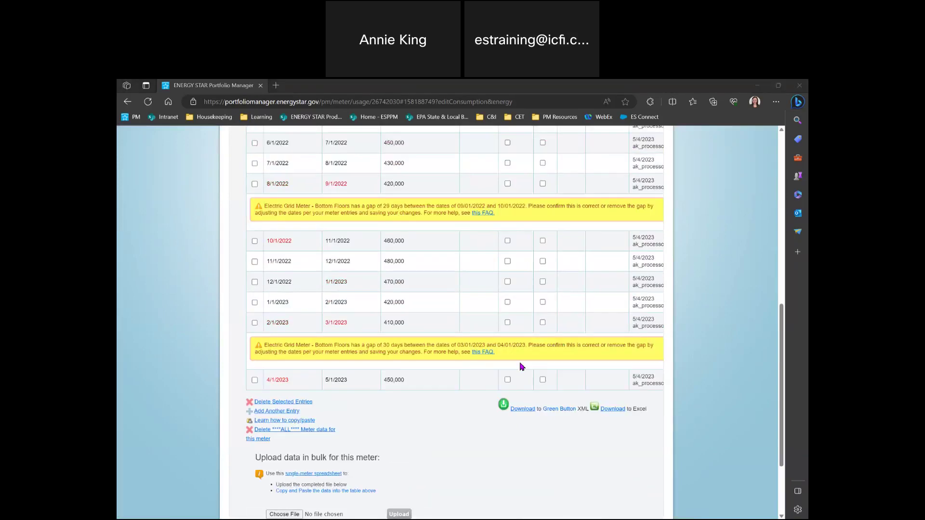
{"action": "scroll", "coordinate": [469, 377], "scroll_direction": "down", "scroll_amount": 5}
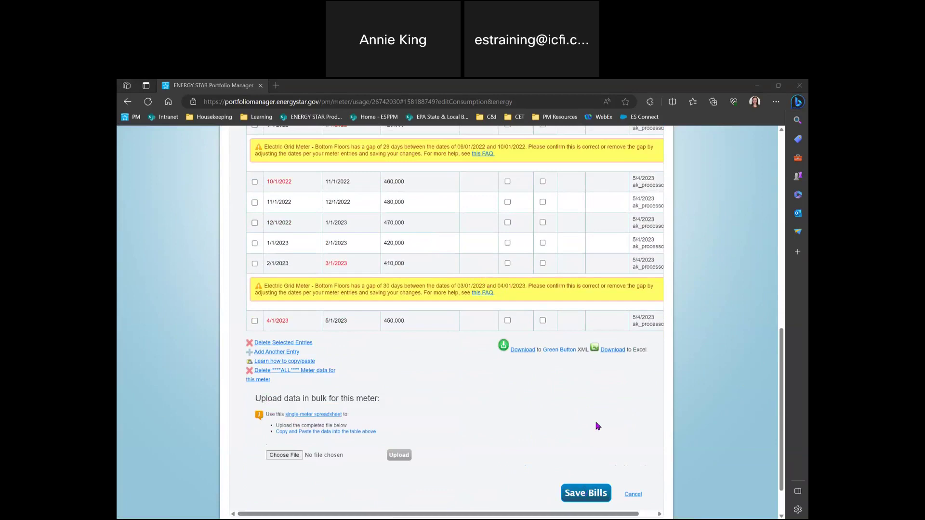
{"action": "left_click", "coordinate": [575, 496]}
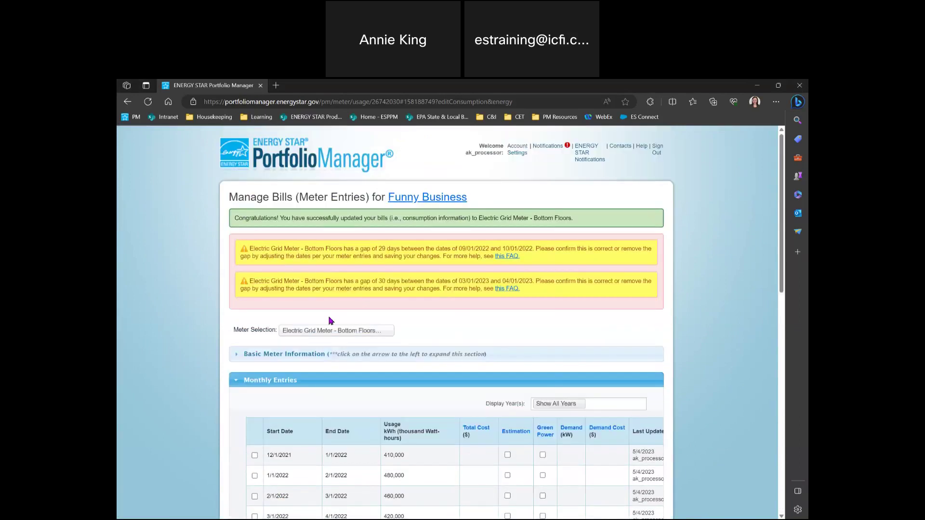
{"action": "scroll", "coordinate": [463, 299], "scroll_direction": "down", "scroll_amount": 3}
{"action": "scroll", "coordinate": [470, 300], "scroll_direction": "down", "scroll_amount": 9}
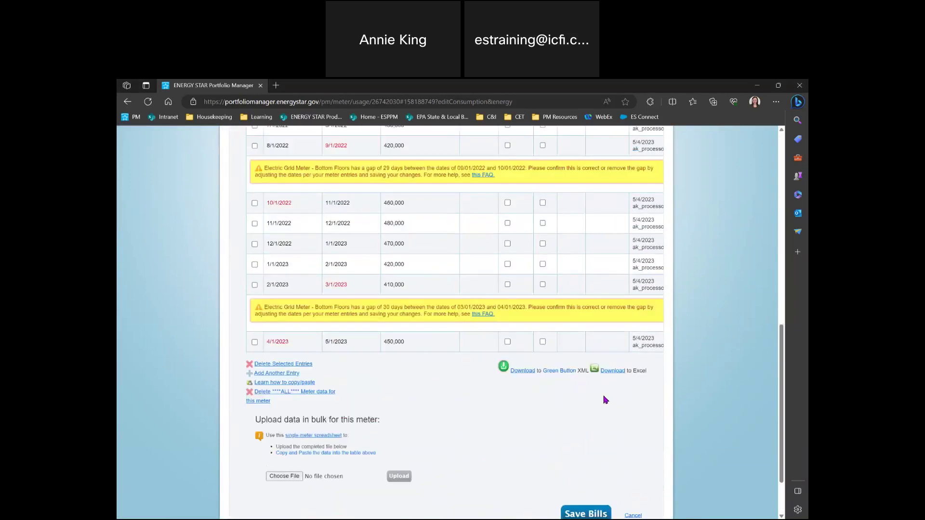
{"action": "scroll", "coordinate": [444, 440], "scroll_direction": "up", "scroll_amount": 12}
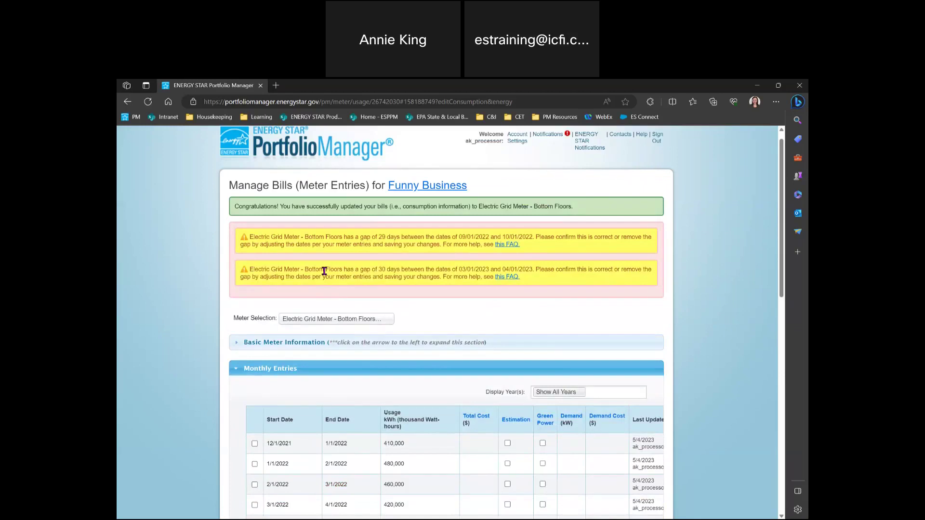
Return to the Funny Business property summary and open the Data Quality Checker
{"action": "scroll", "coordinate": [523, 307], "scroll_direction": "up", "scroll_amount": 1}
{"action": "left_click", "coordinate": [437, 199]}
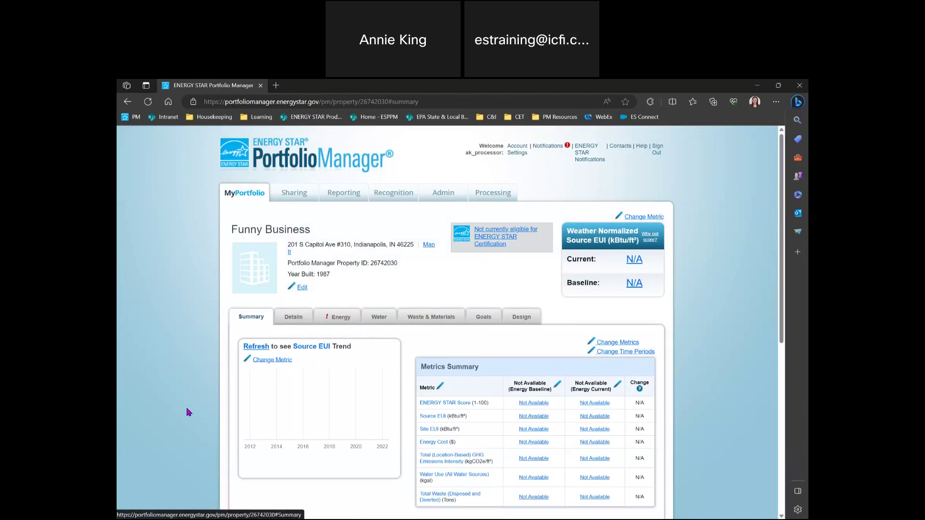
{"action": "scroll", "coordinate": [197, 411], "scroll_direction": "down", "scroll_amount": 5}
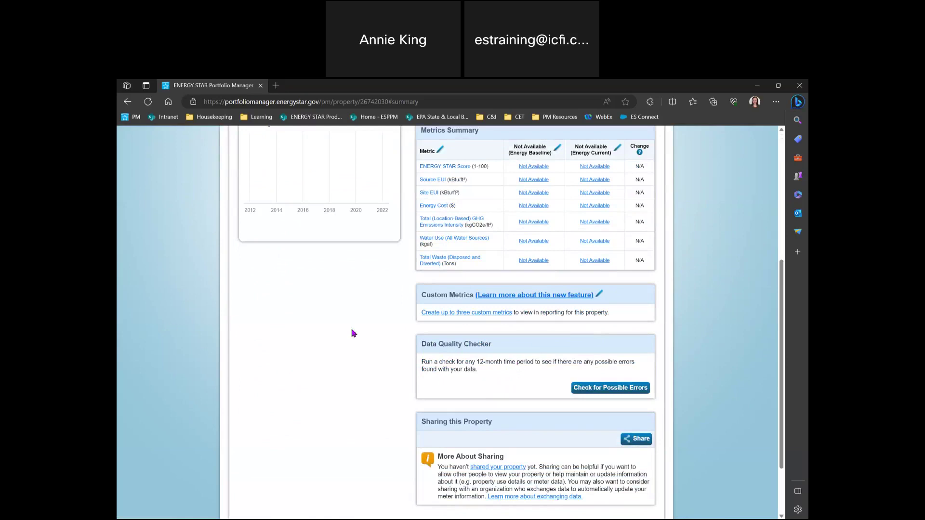
{"action": "left_click", "coordinate": [588, 388]}
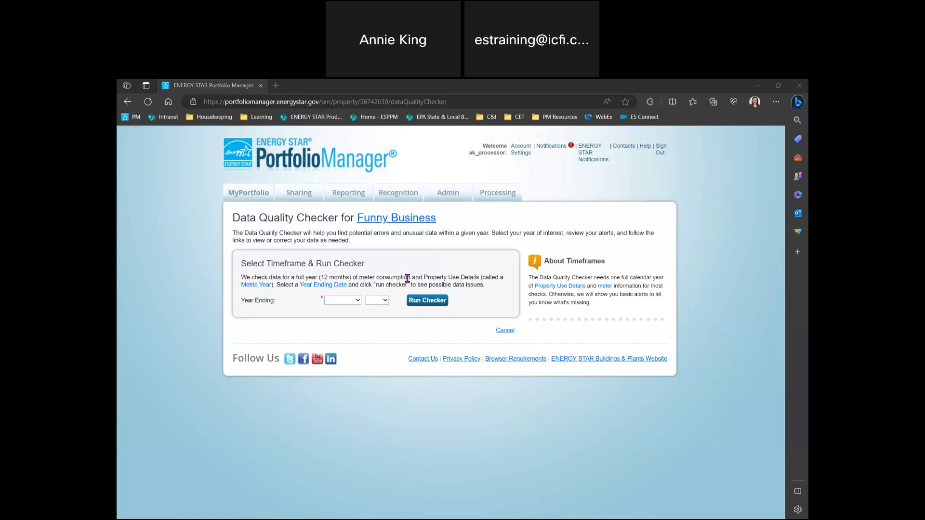
Run the Data Quality Checker for the year ending Mar 31, 2022
{"action": "left_click", "coordinate": [359, 300]}
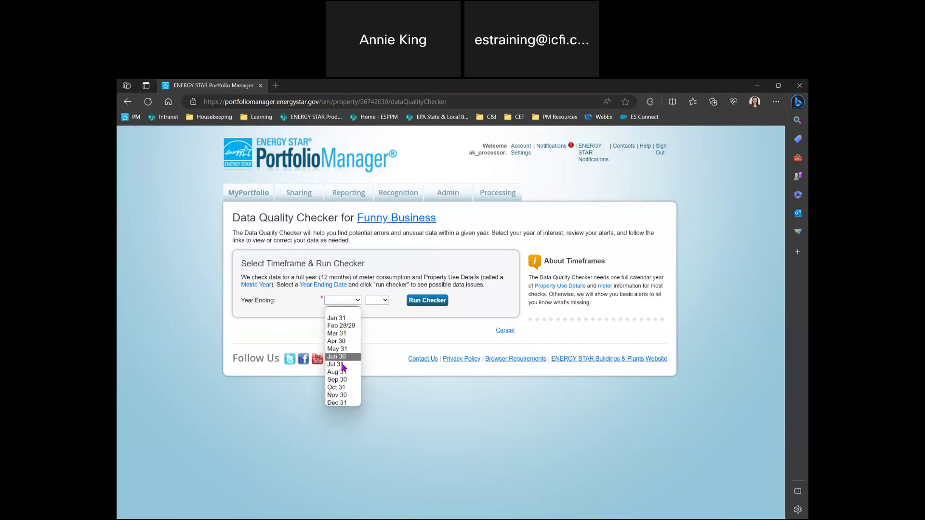
{"action": "left_click", "coordinate": [346, 333]}
{"action": "left_click", "coordinate": [385, 301]}
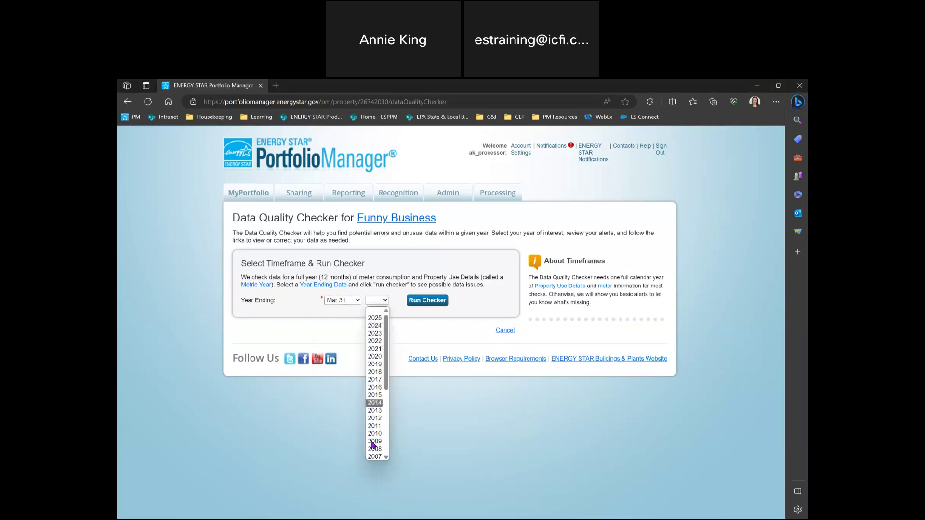
{"action": "left_click", "coordinate": [375, 341]}
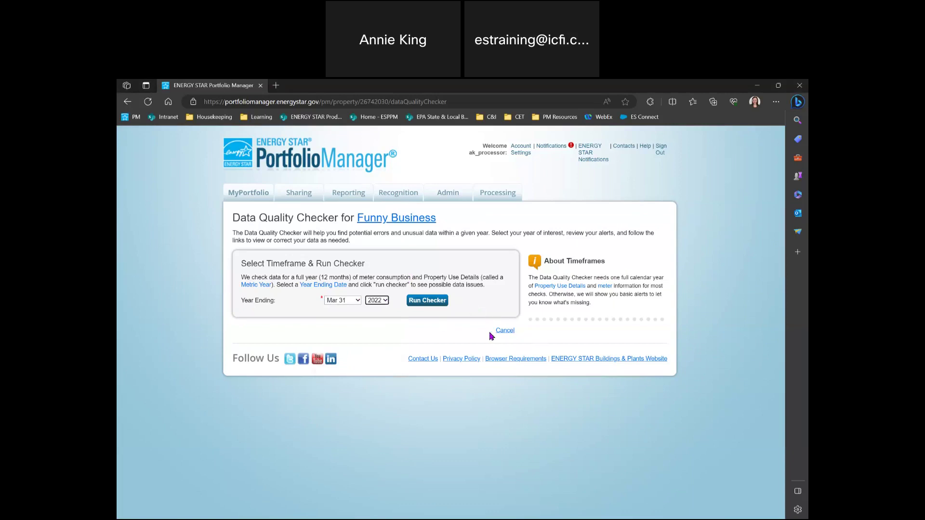
{"action": "left_click", "coordinate": [430, 301]}
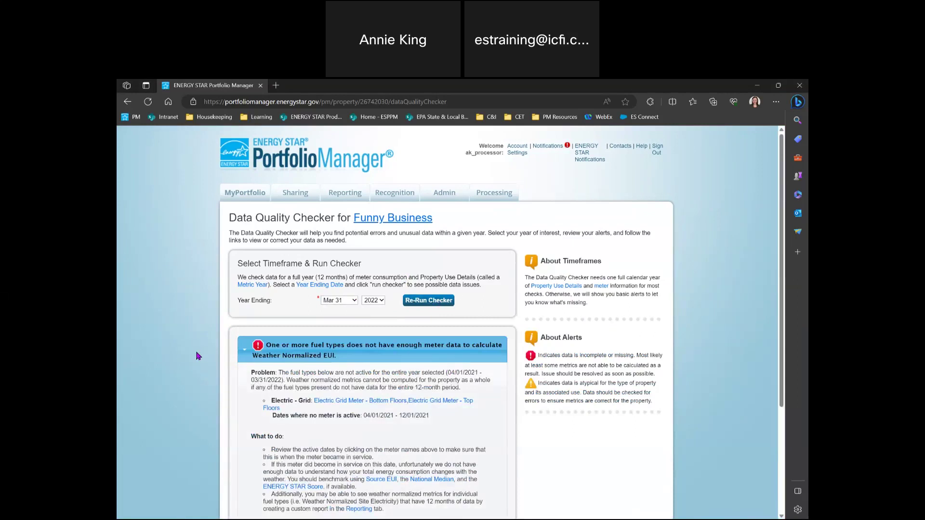
Examine all the Data Quality Checker alerts, expanding the active-meter, waste or material meter and water meter alerts
{"action": "scroll", "coordinate": [202, 355], "scroll_direction": "down", "scroll_amount": 4}
{"action": "scroll", "coordinate": [200, 355], "scroll_direction": "up", "scroll_amount": 4}
{"action": "left_click", "coordinate": [246, 355]}
{"action": "left_click", "coordinate": [245, 353]}
{"action": "scroll", "coordinate": [207, 409], "scroll_direction": "down", "scroll_amount": 3}
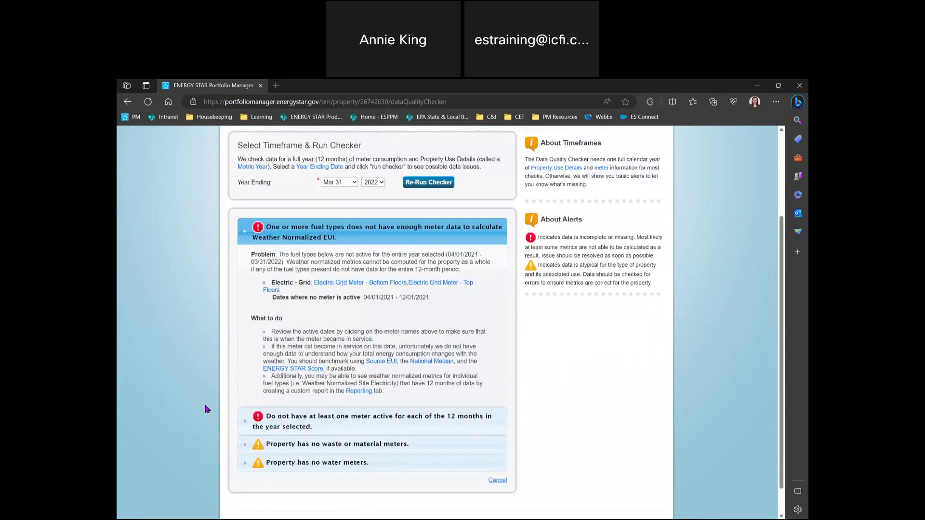
{"action": "left_click", "coordinate": [245, 421]}
{"action": "scroll", "coordinate": [232, 425], "scroll_direction": "down", "scroll_amount": 2}
{"action": "left_click", "coordinate": [245, 411]}
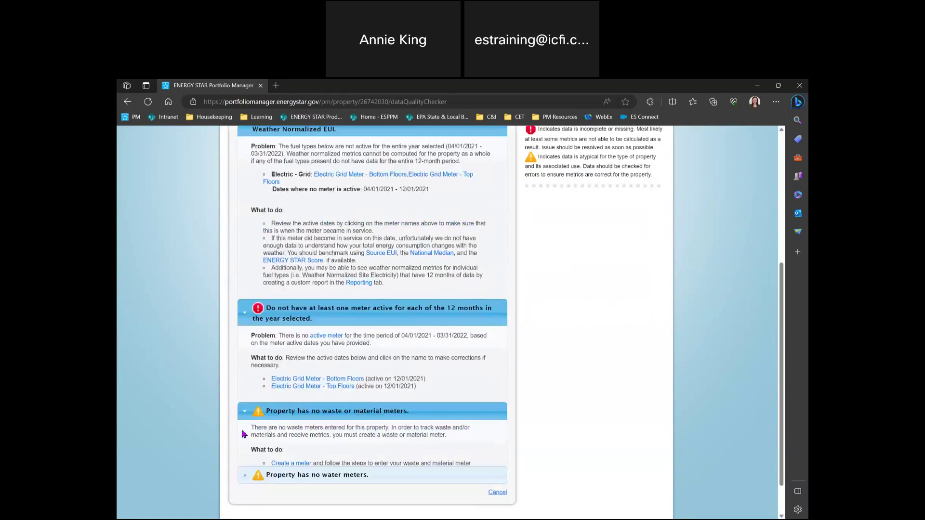
{"action": "scroll", "coordinate": [232, 431], "scroll_direction": "down", "scroll_amount": 2}
{"action": "left_click", "coordinate": [245, 430]}
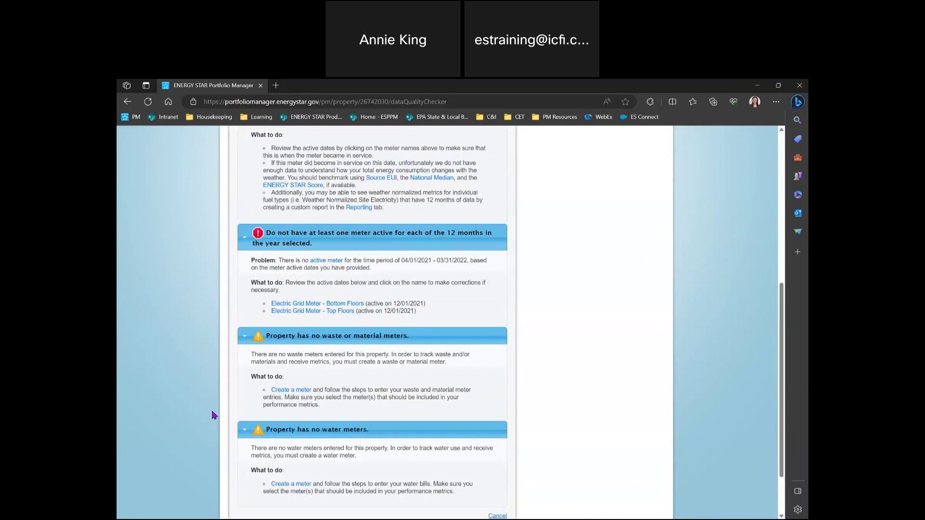
Examine the timeframe and alert guidance alongside the Weather Normalized EUI and active-meter alerts for the year ending Mar 31, 2022
{"action": "scroll", "coordinate": [213, 415], "scroll_direction": "up", "scroll_amount": 1}
{"action": "scroll", "coordinate": [213, 416], "scroll_direction": "up", "scroll_amount": 5}
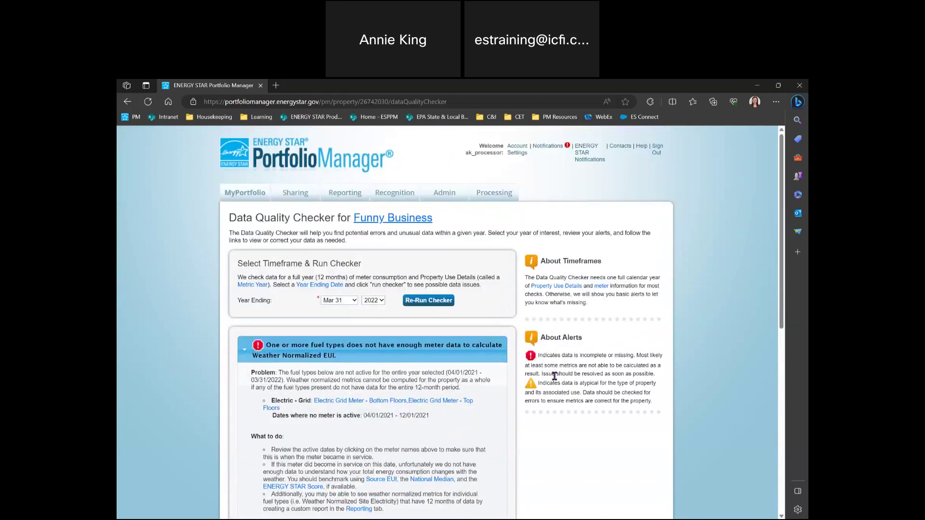
{"action": "scroll", "coordinate": [689, 382], "scroll_direction": "down", "scroll_amount": 1}
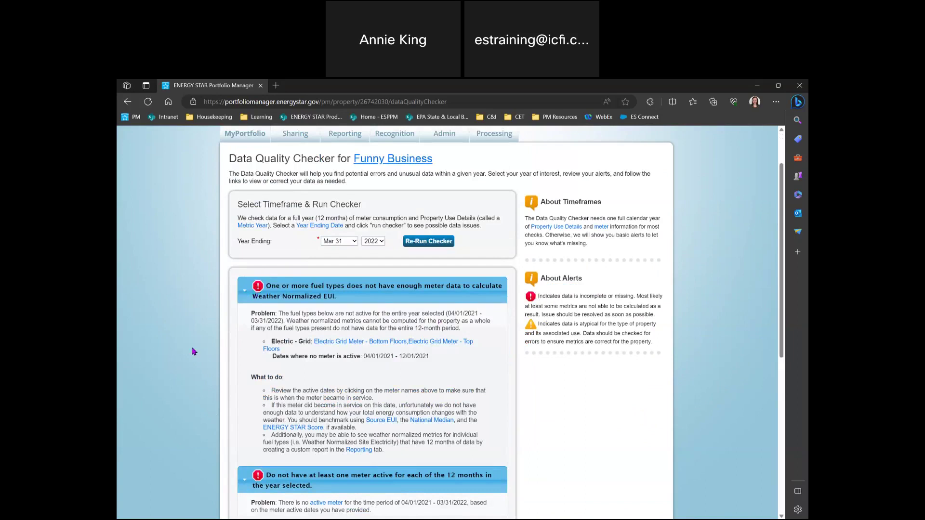
{"action": "scroll", "coordinate": [190, 356], "scroll_direction": "down", "scroll_amount": 1}
{"action": "scroll", "coordinate": [190, 355], "scroll_direction": "down", "scroll_amount": 1}
{"action": "scroll", "coordinate": [189, 355], "scroll_direction": "down", "scroll_amount": 1}
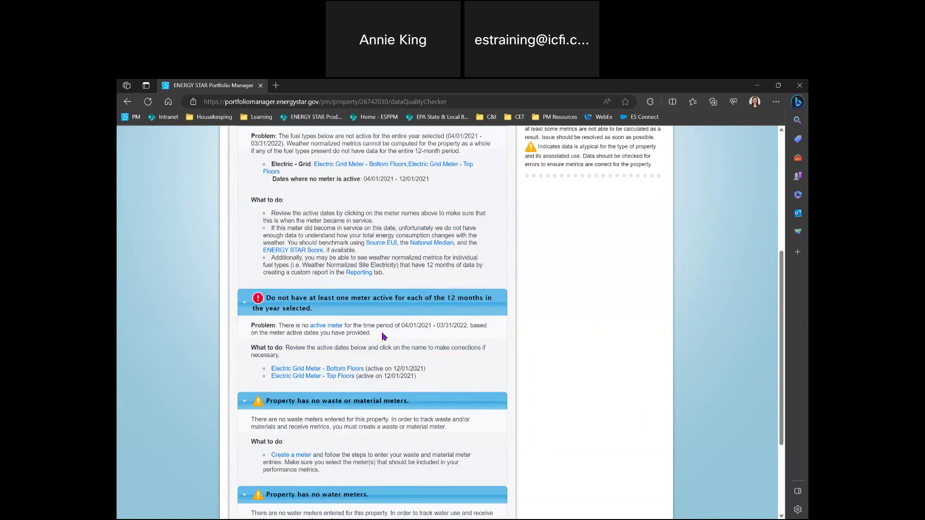
{"action": "scroll", "coordinate": [449, 309], "scroll_direction": "up", "scroll_amount": 1}
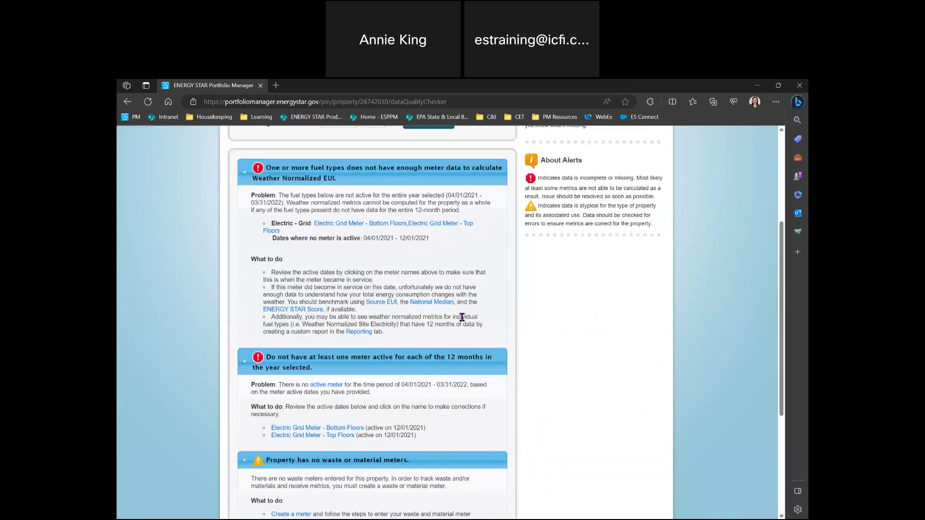
{"action": "scroll", "coordinate": [372, 385], "scroll_direction": "down", "scroll_amount": 4}
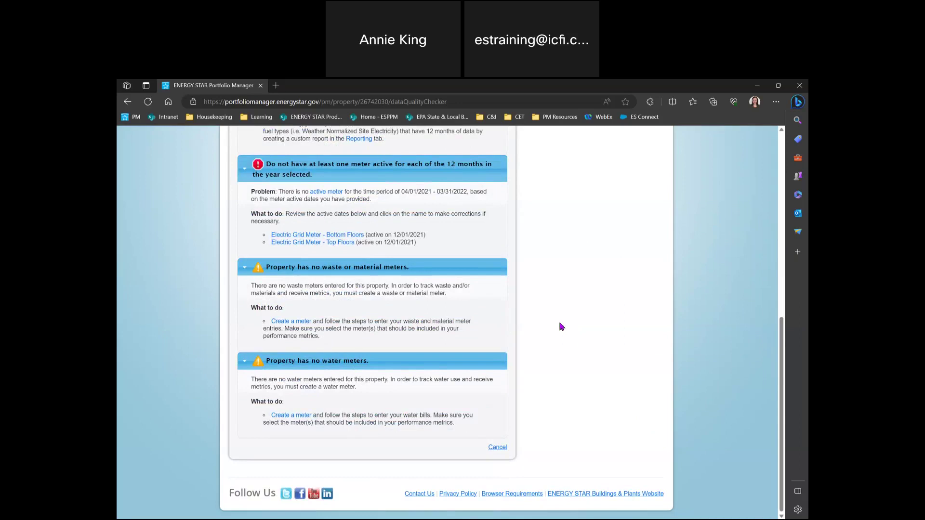
{"action": "scroll", "coordinate": [559, 328], "scroll_direction": "up", "scroll_amount": 5}
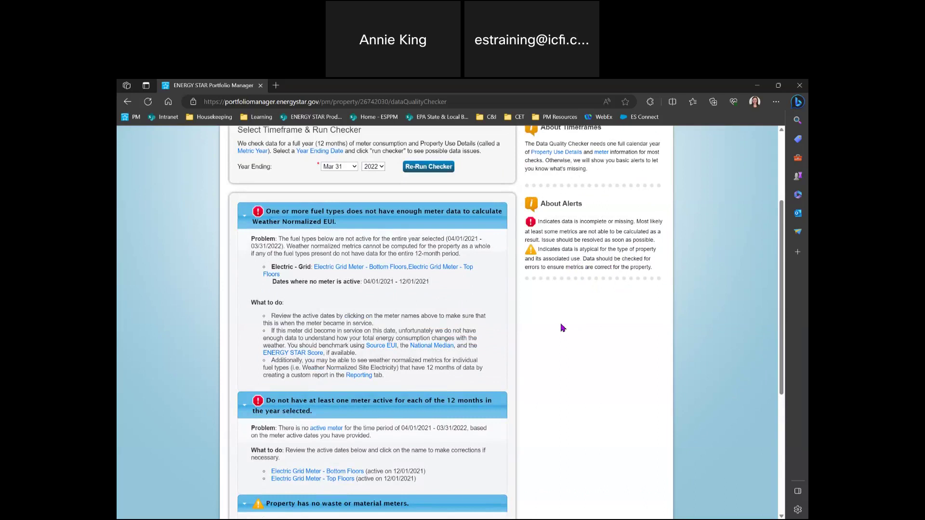
{"action": "scroll", "coordinate": [543, 355], "scroll_direction": "down", "scroll_amount": 5}
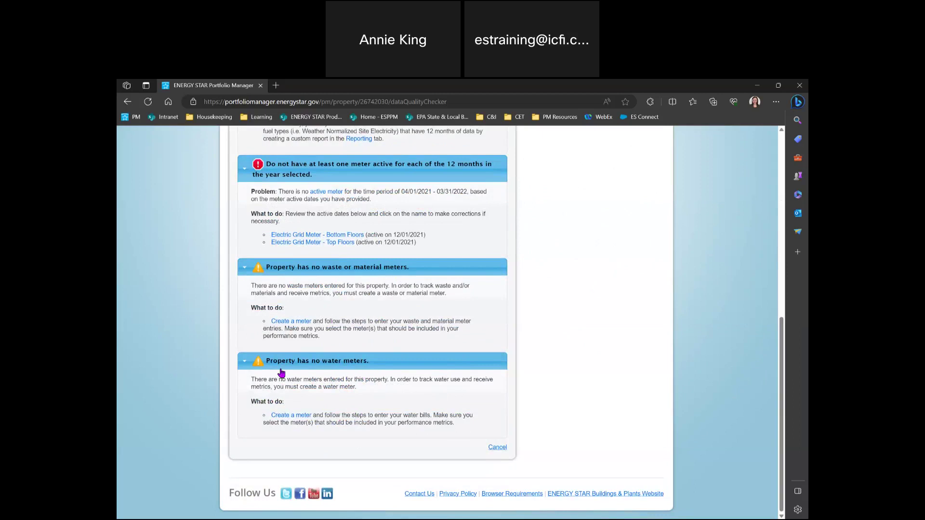
Collapse the waste or material meter and water meter alerts and review the two remaining incomplete-data alerts
{"action": "left_click", "coordinate": [245, 268]}
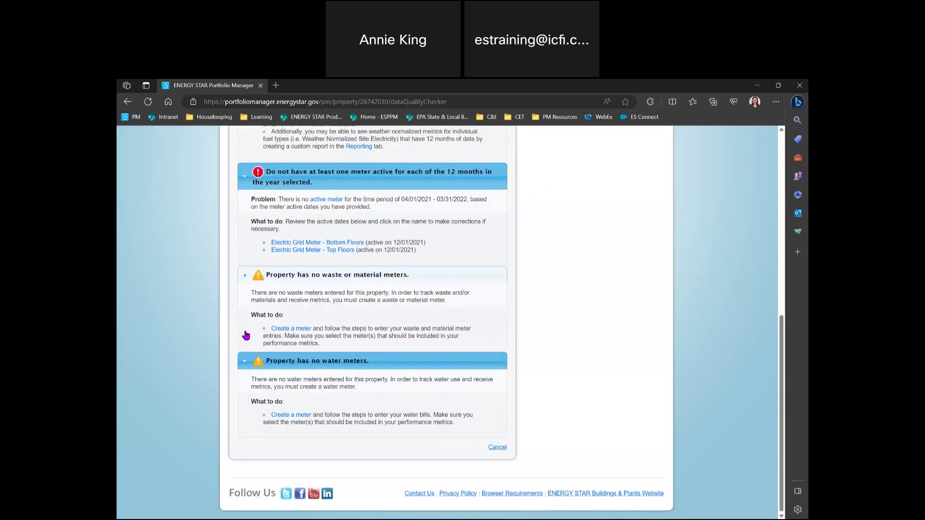
{"action": "left_click", "coordinate": [245, 366]}
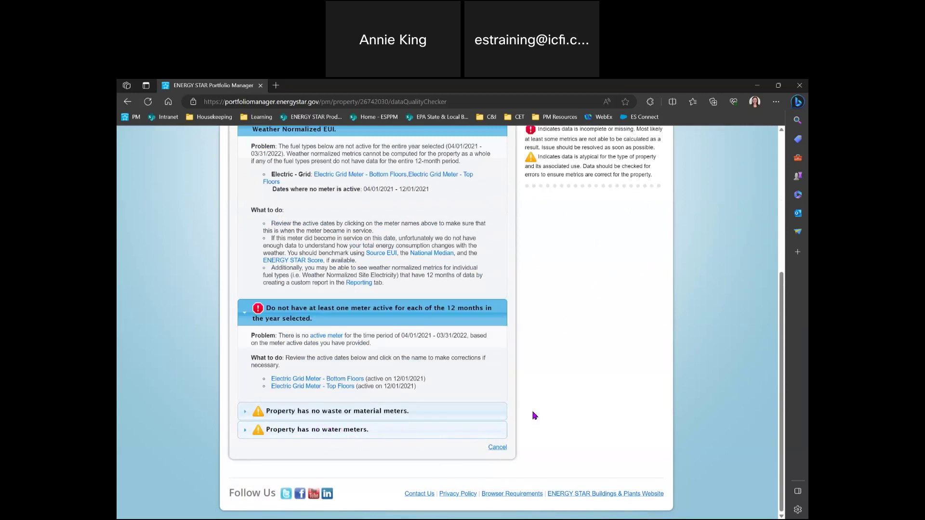
{"action": "scroll", "coordinate": [534, 415], "scroll_direction": "up", "scroll_amount": 5}
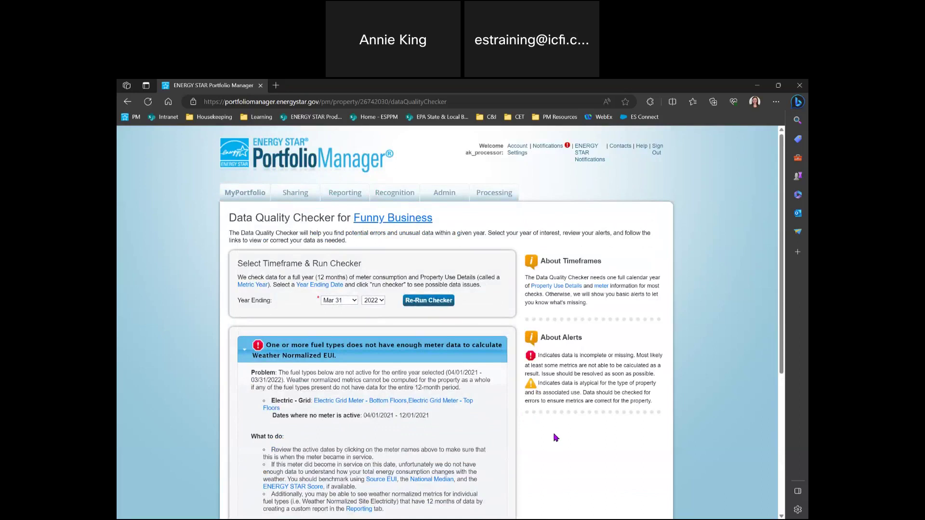
{"action": "scroll", "coordinate": [556, 437], "scroll_direction": "down", "scroll_amount": 3}
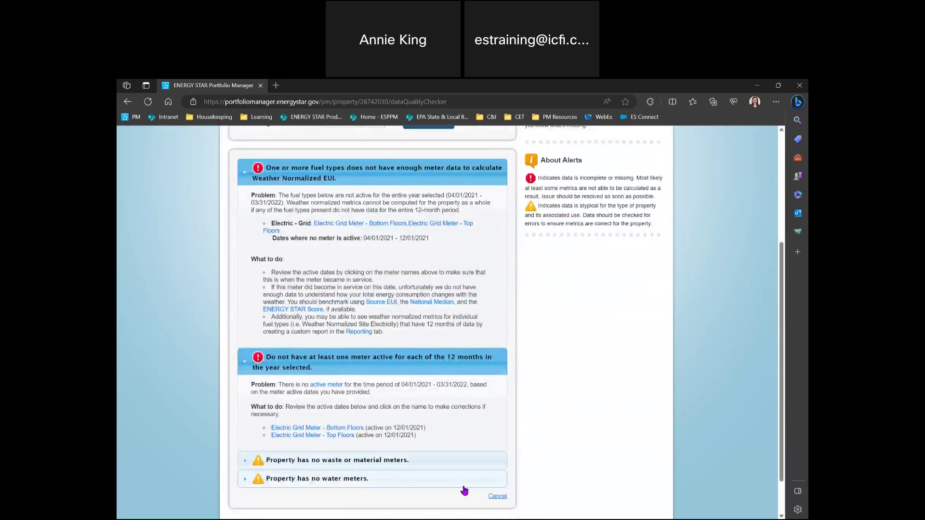
{"action": "scroll", "coordinate": [537, 470], "scroll_direction": "up", "scroll_amount": 2}
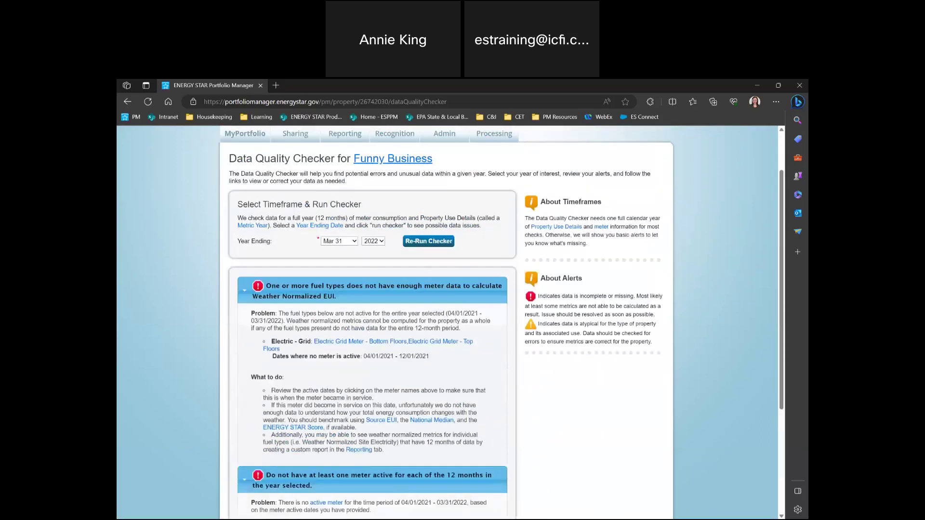
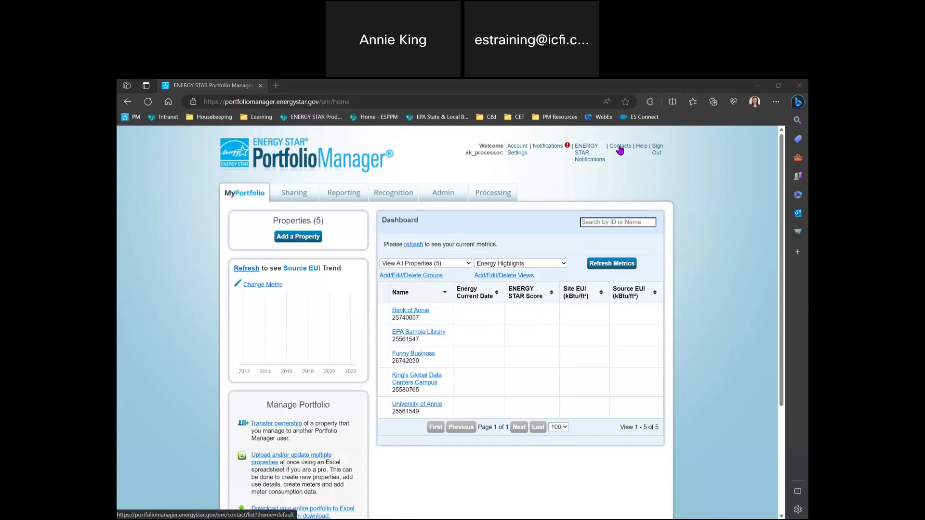
Open the form for adding new contacts and review its section on connecting with an existing user for sharing
{"action": "left_click", "coordinate": [620, 147]}
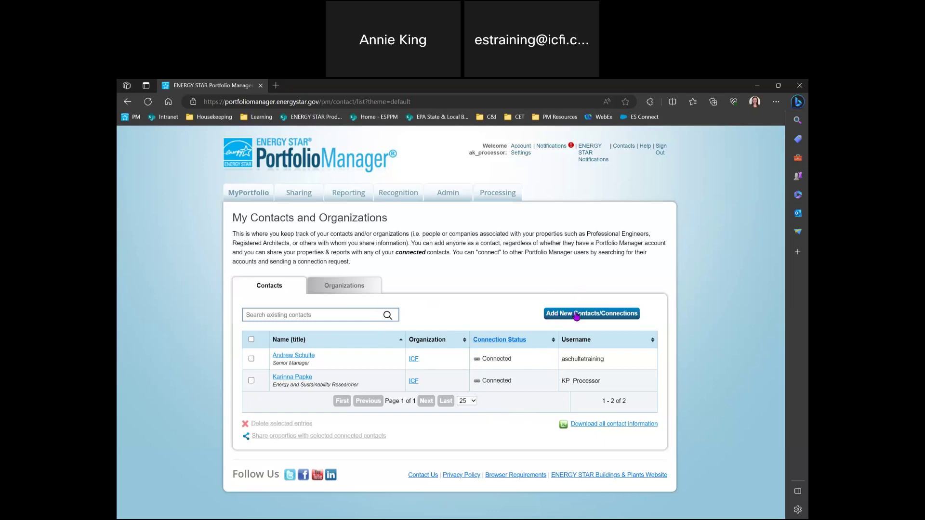
{"action": "left_click", "coordinate": [617, 318]}
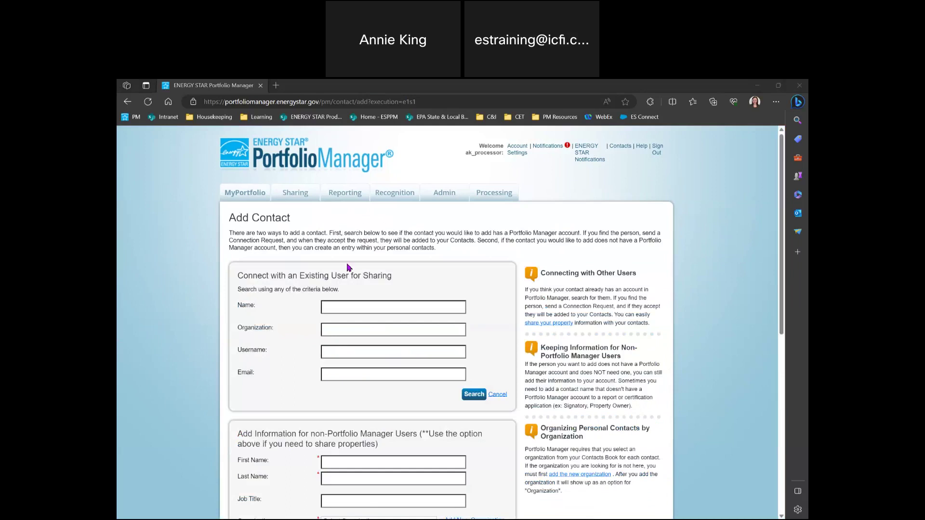
{"action": "left_click", "coordinate": [241, 274]}
{"action": "left_click_drag", "start_coordinate": [240, 275], "coordinate": [411, 282]}
{"action": "left_click", "coordinate": [201, 332]}
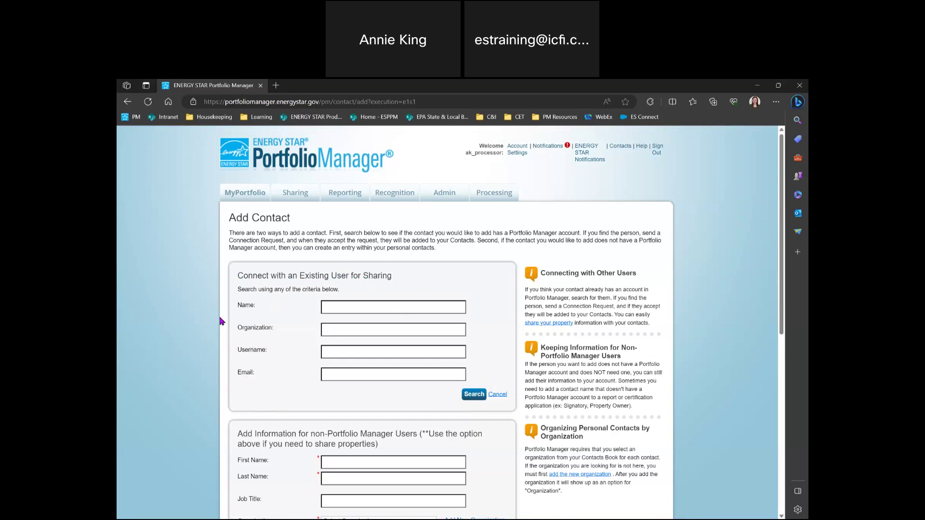
Open the account settings and examine the contact details, address and professional designations entered in the profile
{"action": "left_click", "coordinate": [513, 147]}
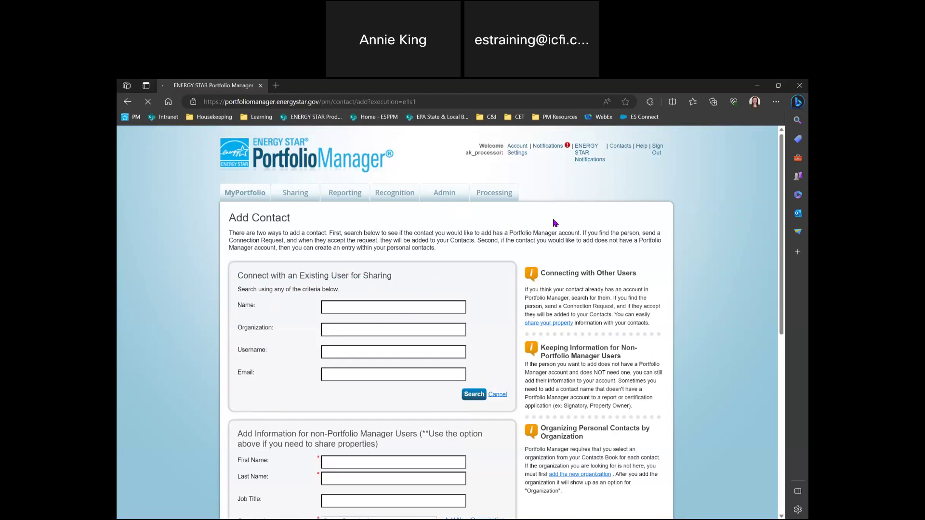
{"action": "scroll", "coordinate": [524, 386], "scroll_direction": "down", "scroll_amount": 4}
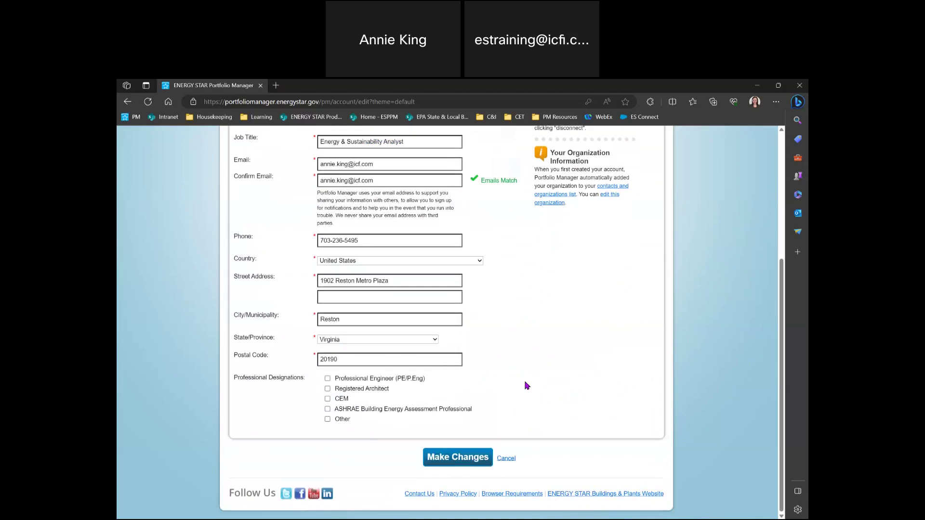
{"action": "scroll", "coordinate": [521, 386], "scroll_direction": "up", "scroll_amount": 4}
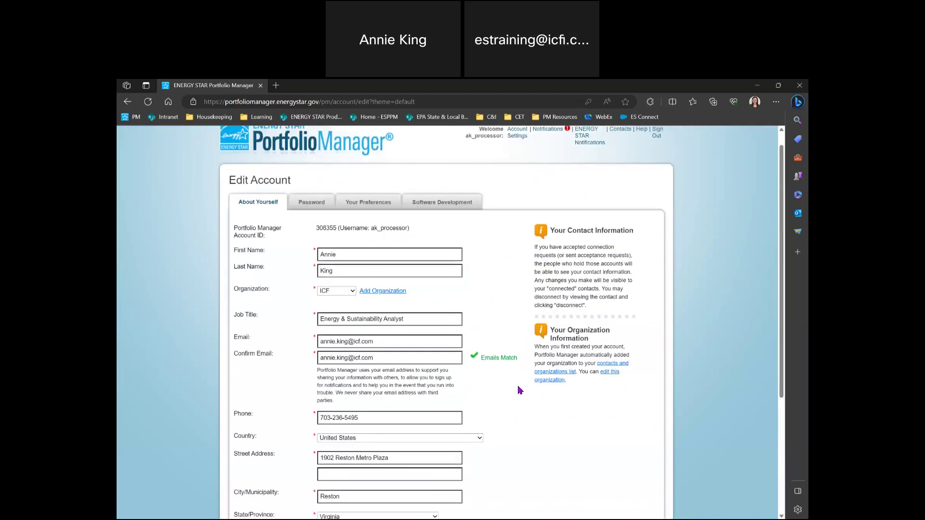
{"action": "scroll", "coordinate": [513, 410], "scroll_direction": "down", "scroll_amount": 3}
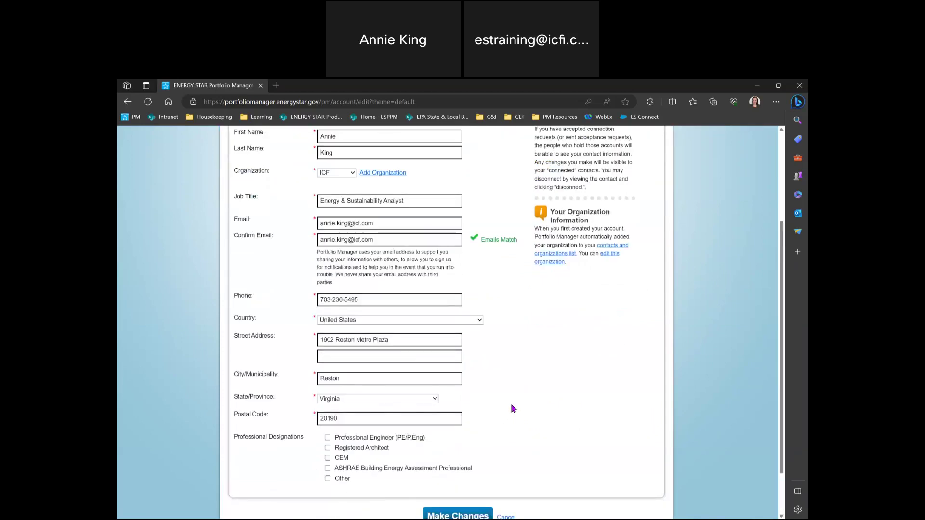
{"action": "scroll", "coordinate": [514, 409], "scroll_direction": "down", "scroll_amount": 1}
{"action": "scroll", "coordinate": [514, 409], "scroll_direction": "up", "scroll_amount": 4}
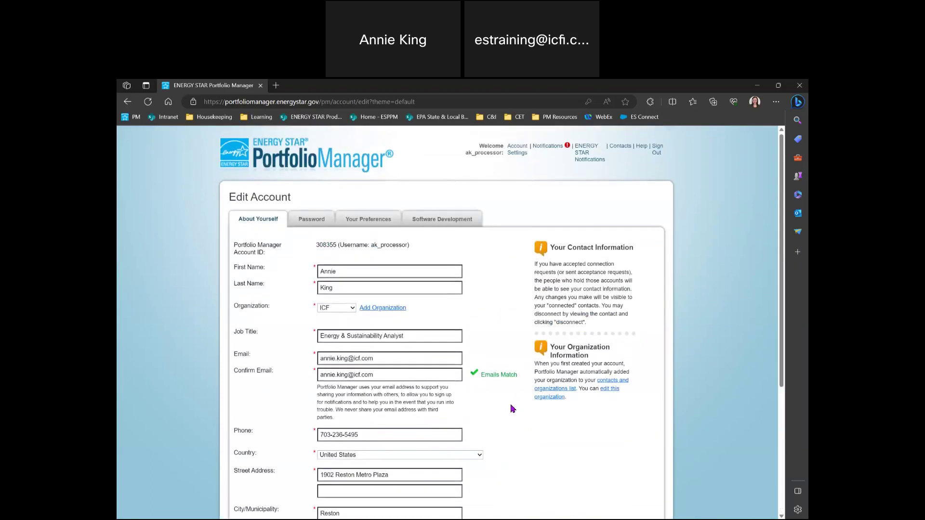
{"action": "scroll", "coordinate": [279, 375], "scroll_direction": "down", "scroll_amount": 3}
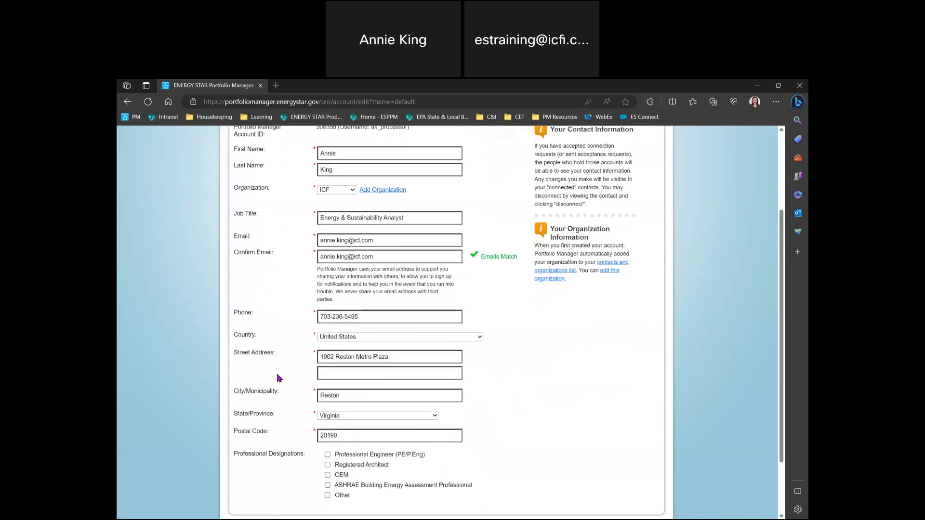
{"action": "scroll", "coordinate": [281, 378], "scroll_direction": "down", "scroll_amount": 2}
{"action": "scroll", "coordinate": [294, 380], "scroll_direction": "up", "scroll_amount": 5}
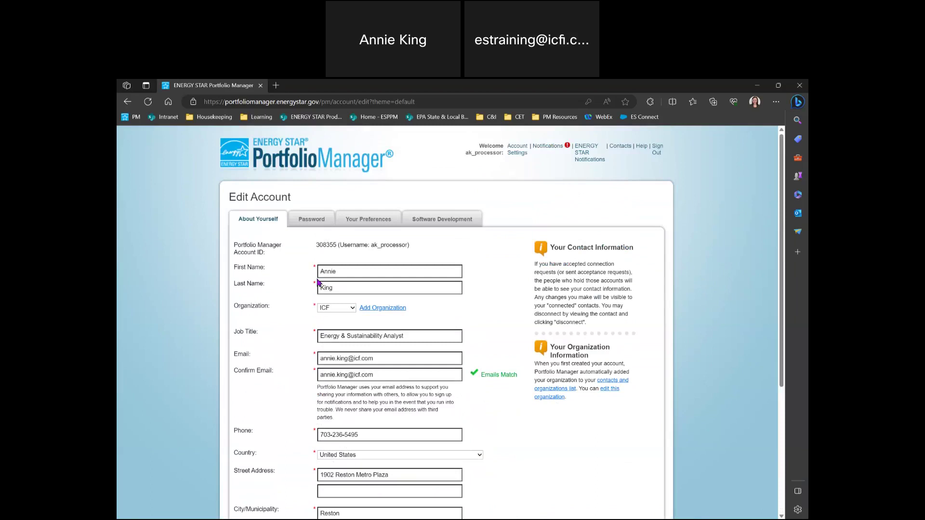
In the account preferences, set the username's searchability by other Portfolio Manager users to No and save the account changes
{"action": "left_click", "coordinate": [371, 223]}
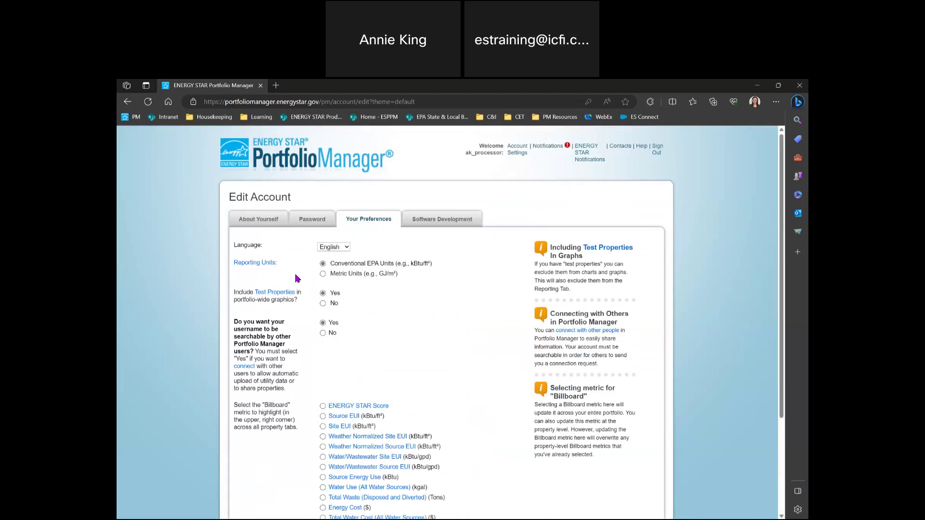
{"action": "scroll", "coordinate": [296, 279], "scroll_direction": "down", "scroll_amount": 3}
{"action": "scroll", "coordinate": [269, 241], "scroll_direction": "up", "scroll_amount": 1}
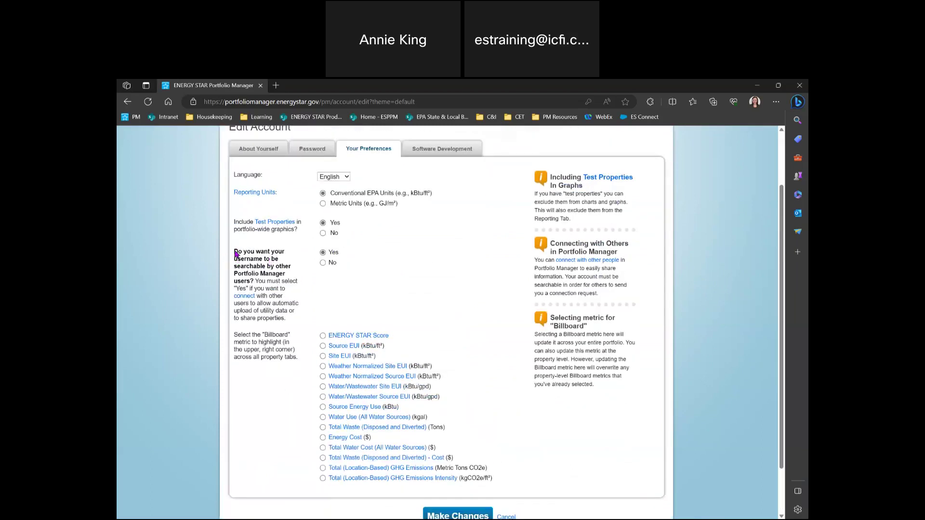
{"action": "left_click_drag", "start_coordinate": [236, 252], "coordinate": [288, 322]}
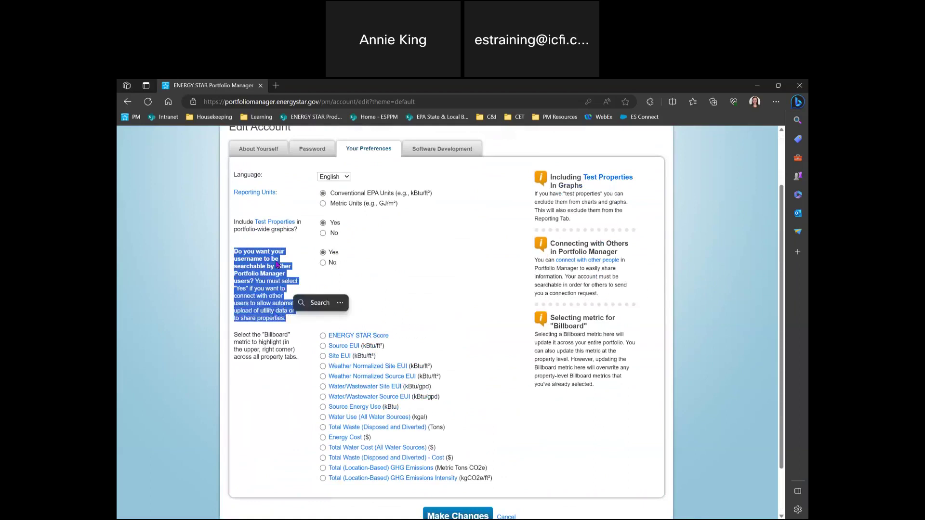
{"action": "left_click", "coordinate": [308, 313]}
{"action": "mouse_move", "coordinate": [374, 332]}
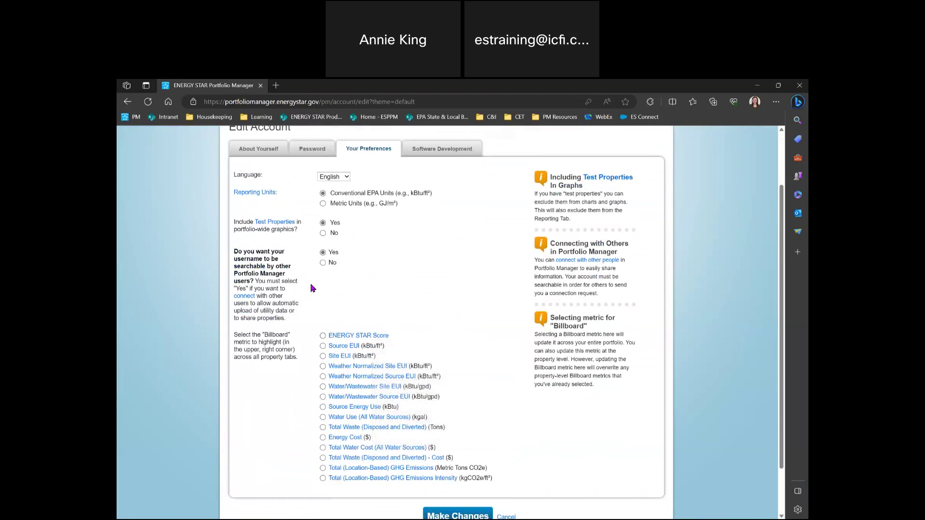
{"action": "left_click", "coordinate": [323, 262]}
{"action": "scroll", "coordinate": [518, 368], "scroll_direction": "down", "scroll_amount": 2}
{"action": "left_click", "coordinate": [460, 458]}
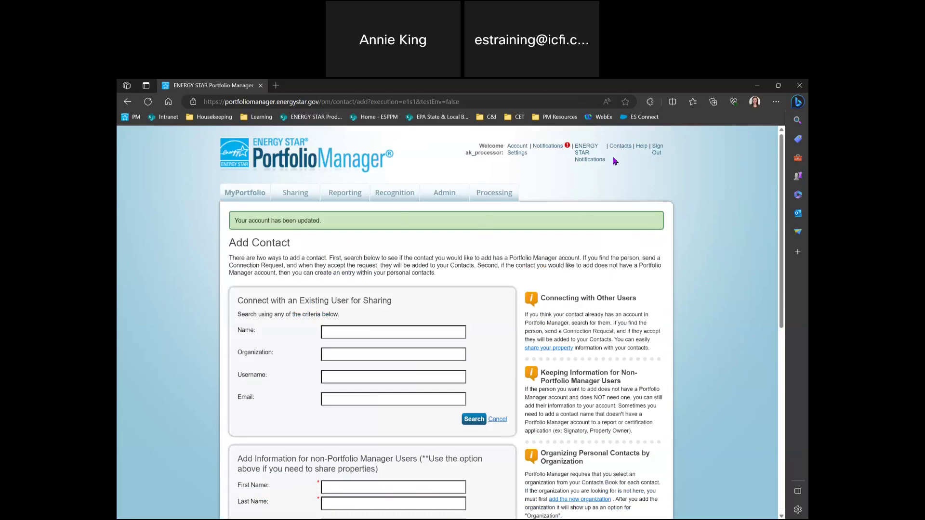
Return to adding a new contact and search for an existing user by the person's full first and last name
{"action": "left_click", "coordinate": [621, 149]}
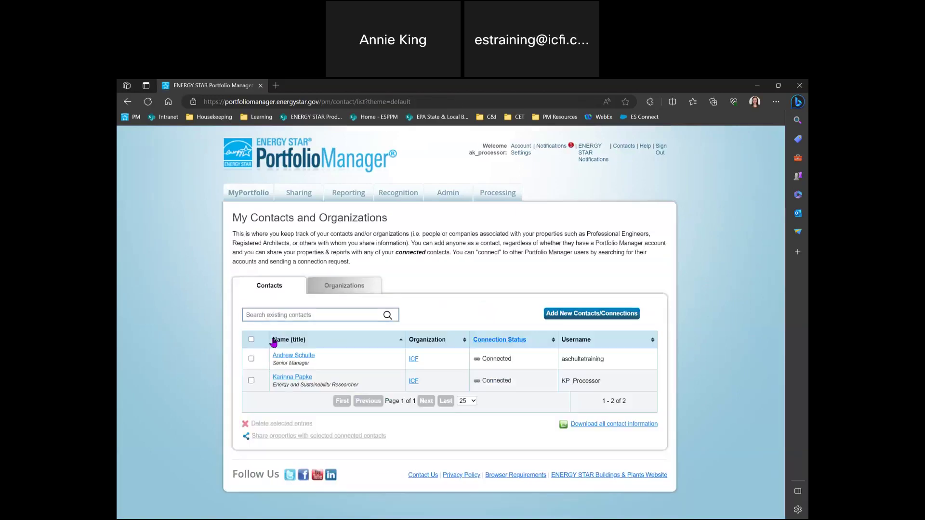
{"action": "left_click", "coordinate": [582, 316]}
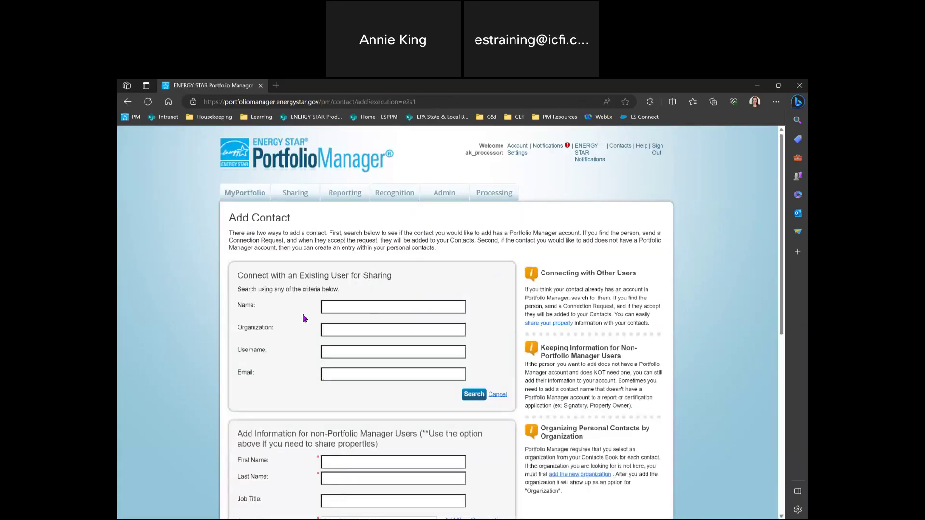
{"action": "left_click", "coordinate": [368, 307]}
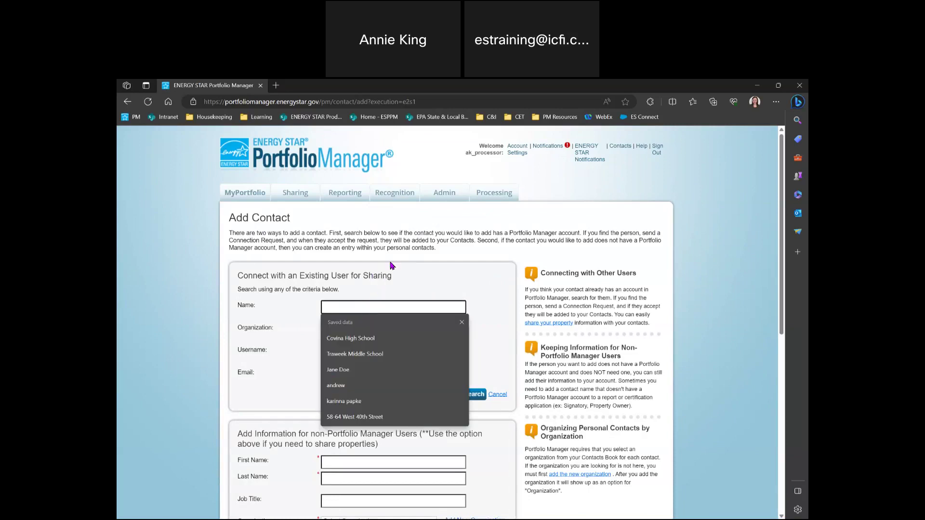
{"action": "type", "text": "maddy"}
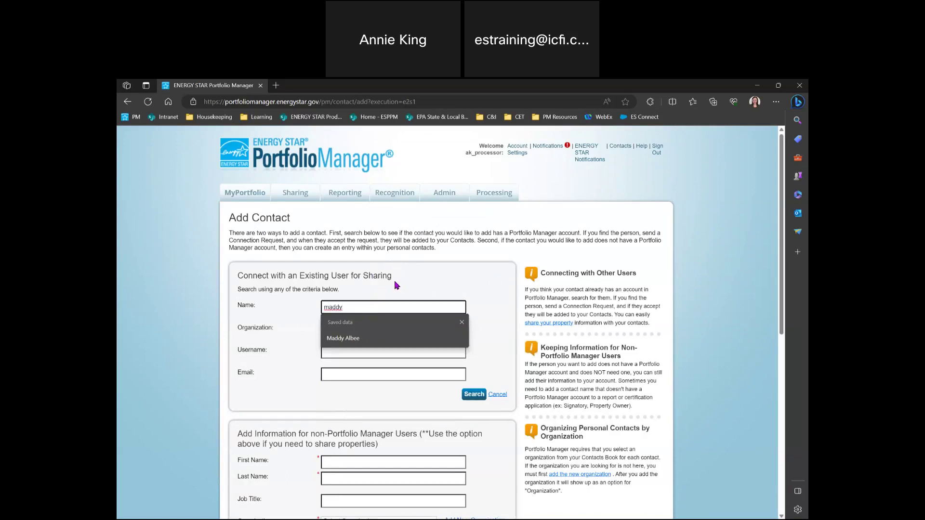
{"action": "left_click", "coordinate": [373, 339]}
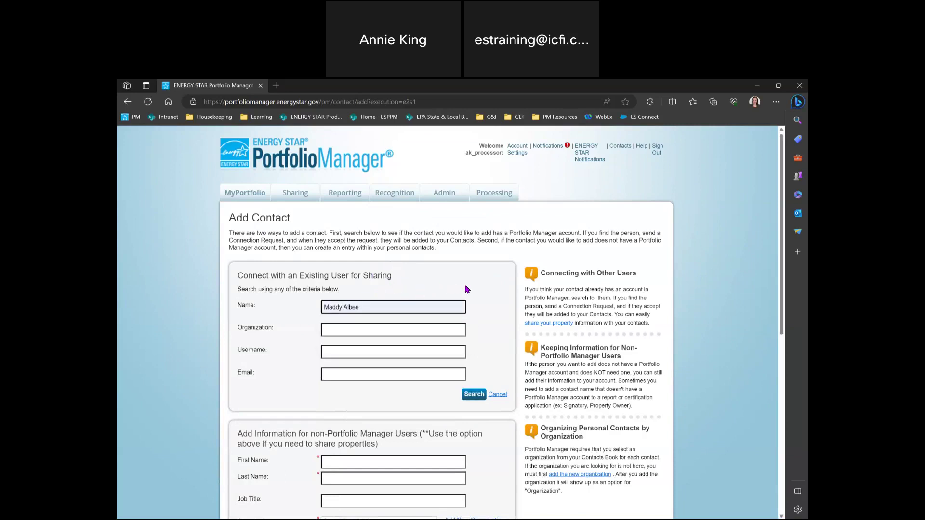
{"action": "left_click", "coordinate": [341, 307]}
{"action": "key", "text": "BackSpace"}
{"action": "key", "text": "BackSpace"}
{"action": "type", "text": "eline"}
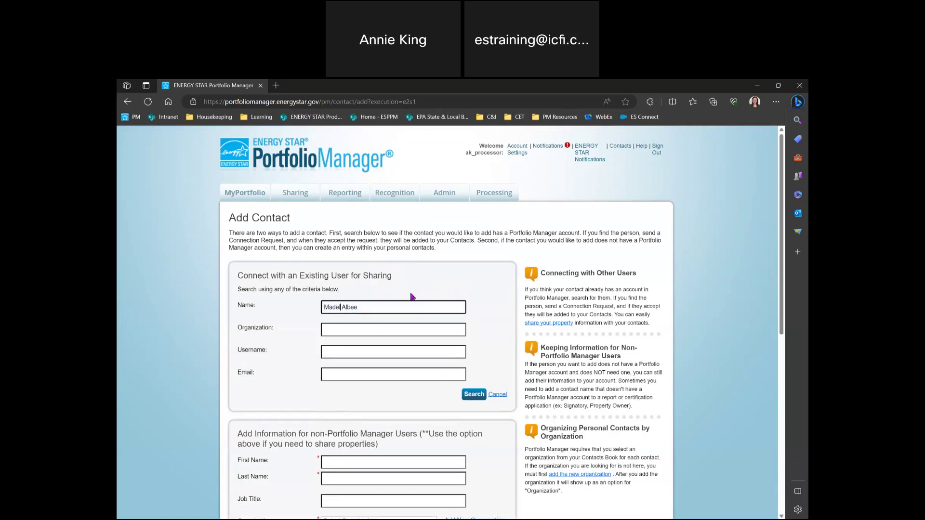
{"action": "left_click", "coordinate": [469, 397]}
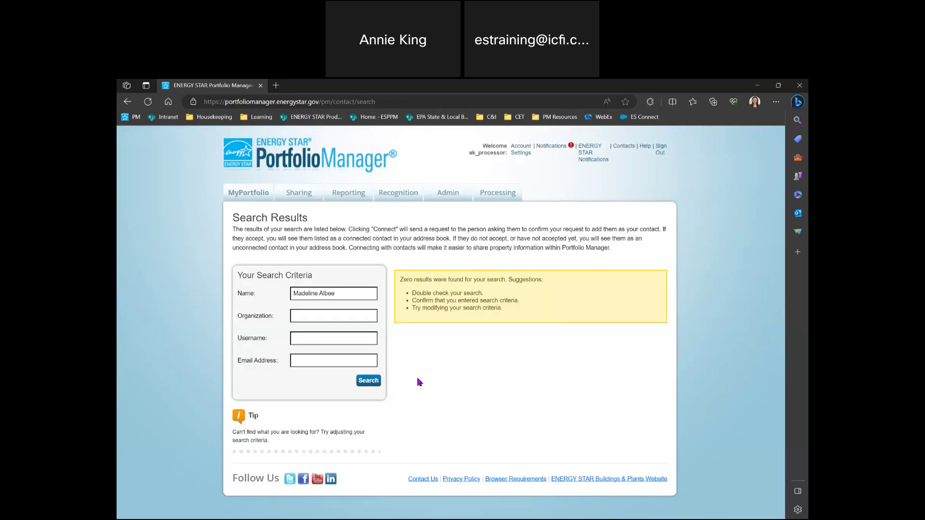
Search again by the person's first name alone with corrected spelling and send the matching ICF researcher a connection request
{"action": "double_click", "coordinate": [330, 293]}
{"action": "key", "text": "BackSpace"}
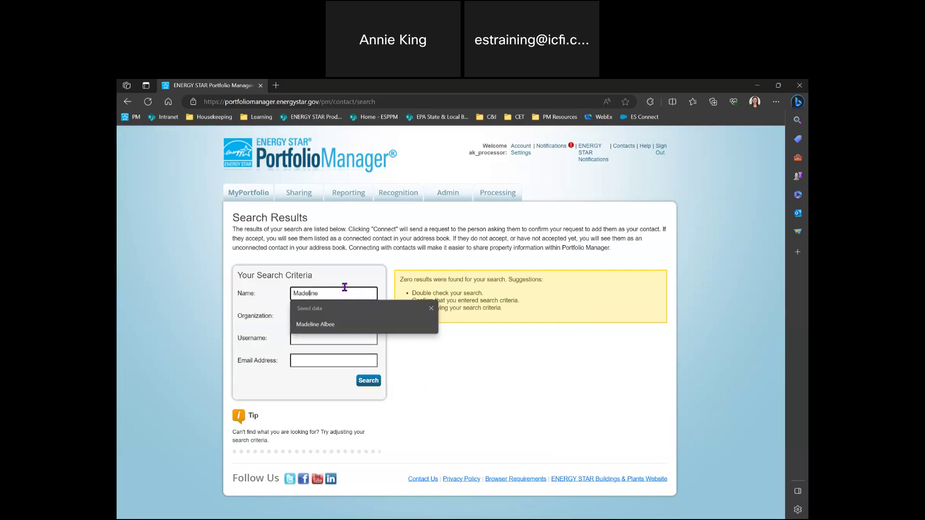
{"action": "type", "text": "e"}
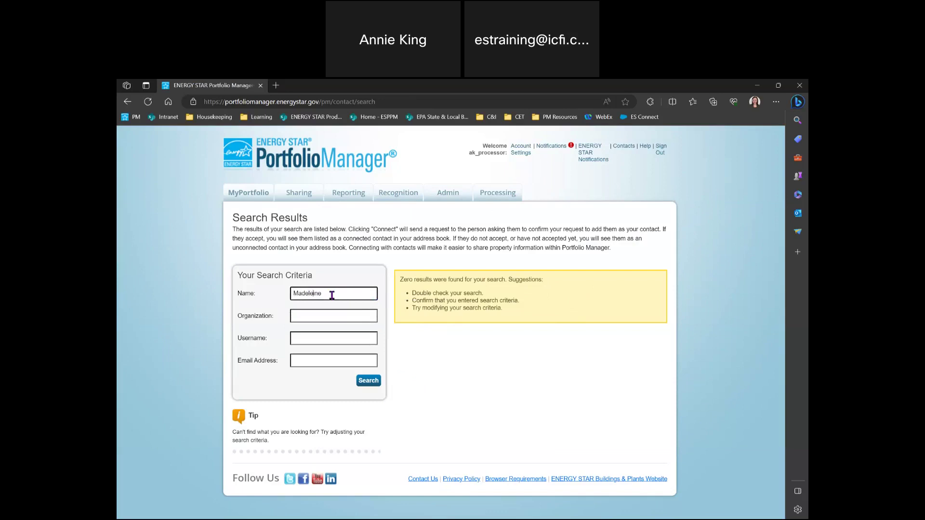
{"action": "left_click", "coordinate": [369, 382]}
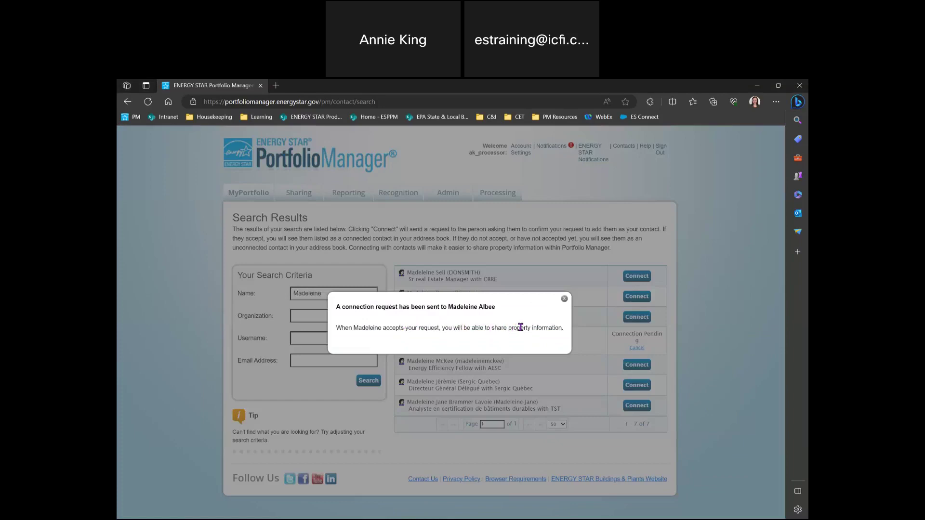
{"action": "left_click", "coordinate": [565, 299]}
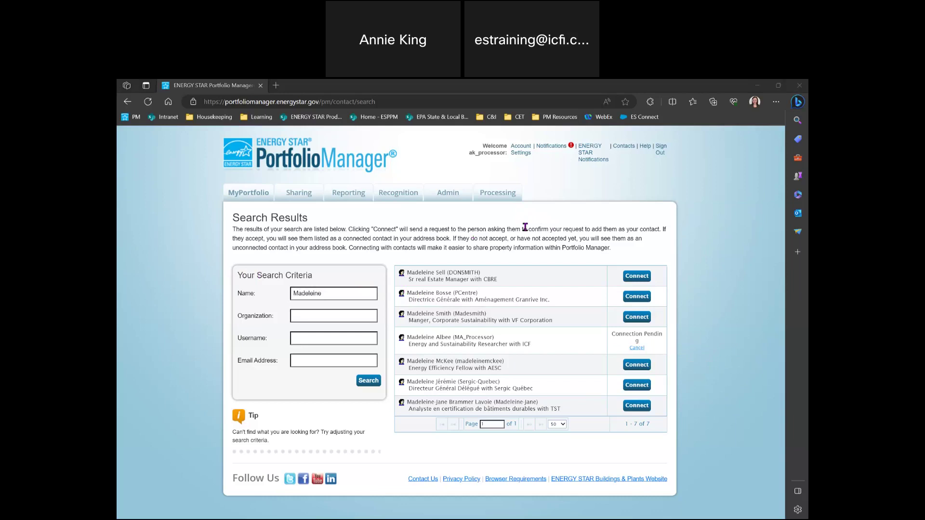
Open the account notifications and review the outgoing requests, notices and incoming requests
{"action": "left_click", "coordinate": [552, 151]}
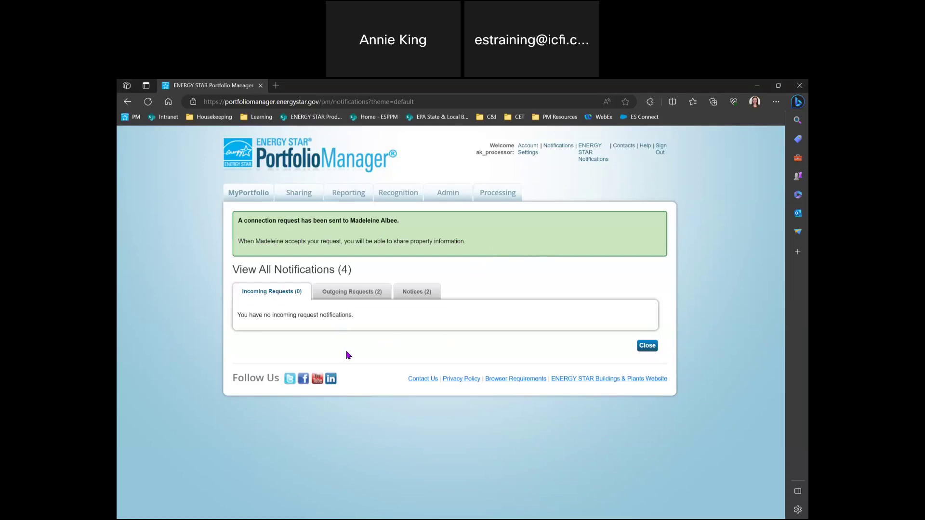
{"action": "left_click", "coordinate": [355, 294]}
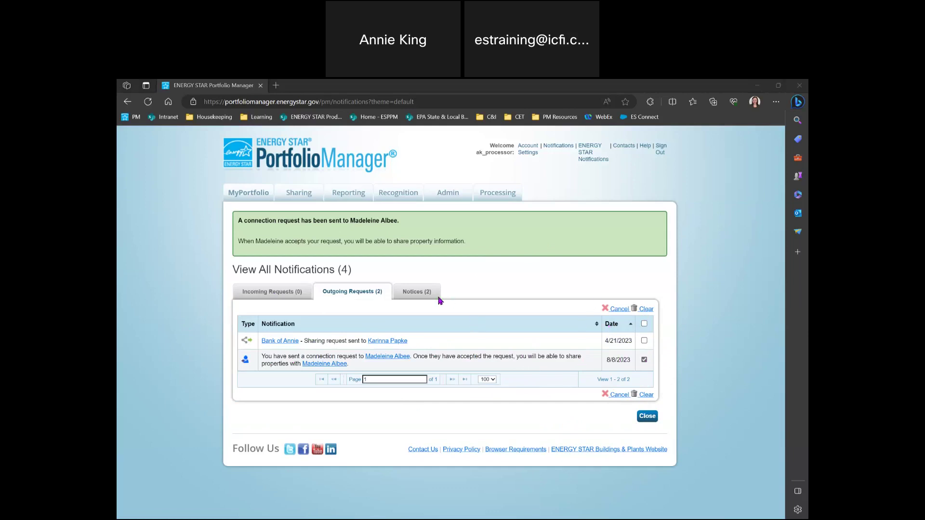
{"action": "left_click", "coordinate": [418, 294]}
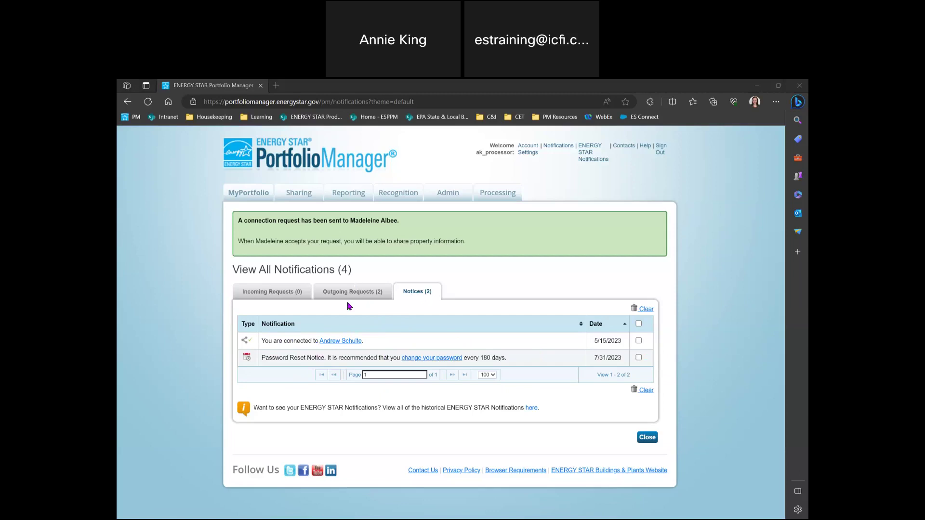
{"action": "left_click", "coordinate": [284, 295]}
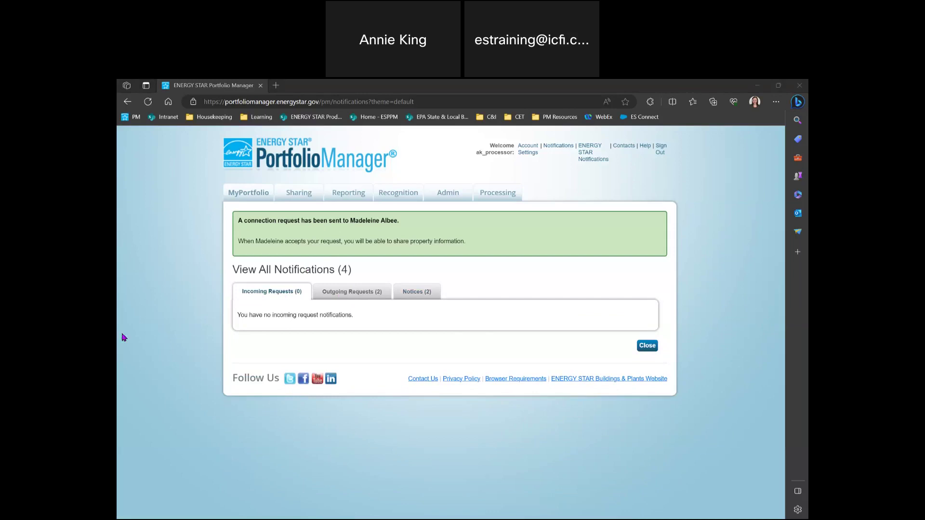
Open the sharing overview and view its contacts filtered by Contacts I Have Shared With, Contacts Who Shared With Me and All Sharing Contacts
{"action": "left_click", "coordinate": [256, 192]}
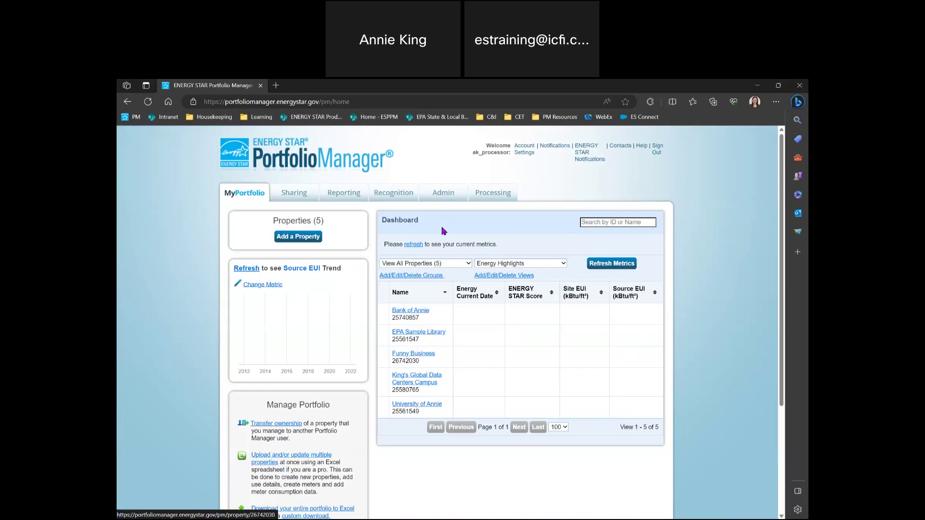
{"action": "left_click", "coordinate": [304, 196]}
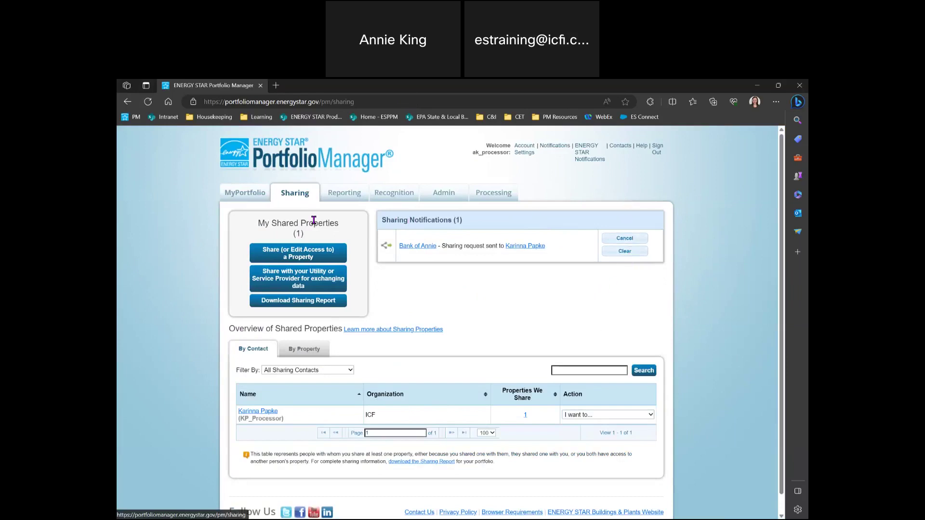
{"action": "scroll", "coordinate": [506, 375], "scroll_direction": "down", "scroll_amount": 1}
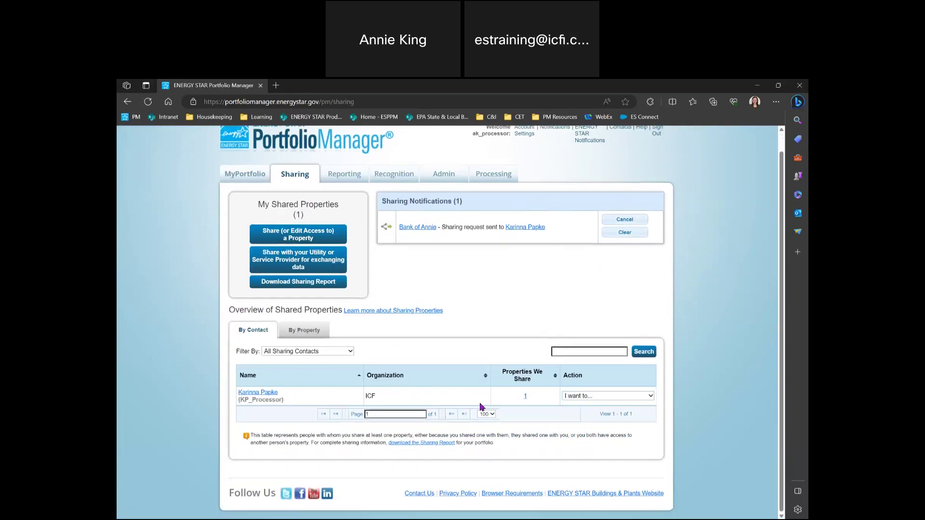
{"action": "left_click", "coordinate": [292, 352]}
{"action": "left_click", "coordinate": [287, 369]}
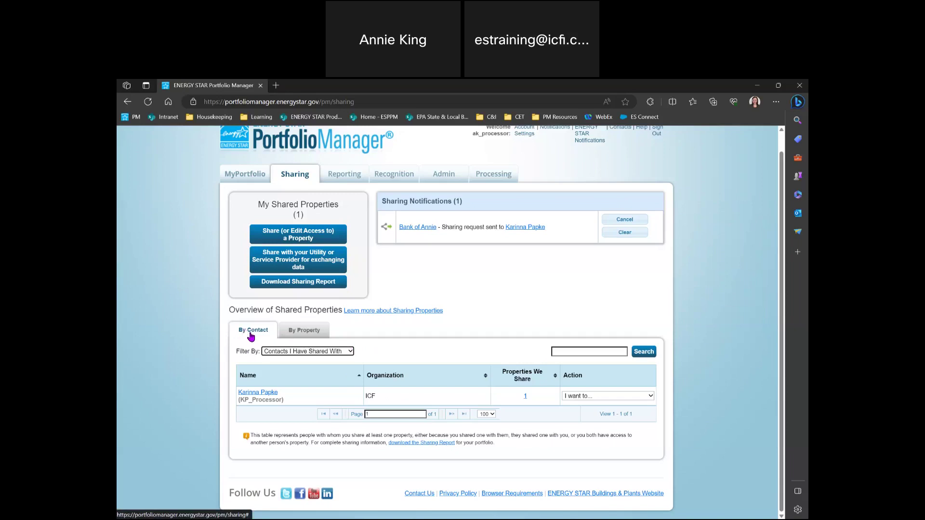
{"action": "left_click", "coordinate": [273, 356]}
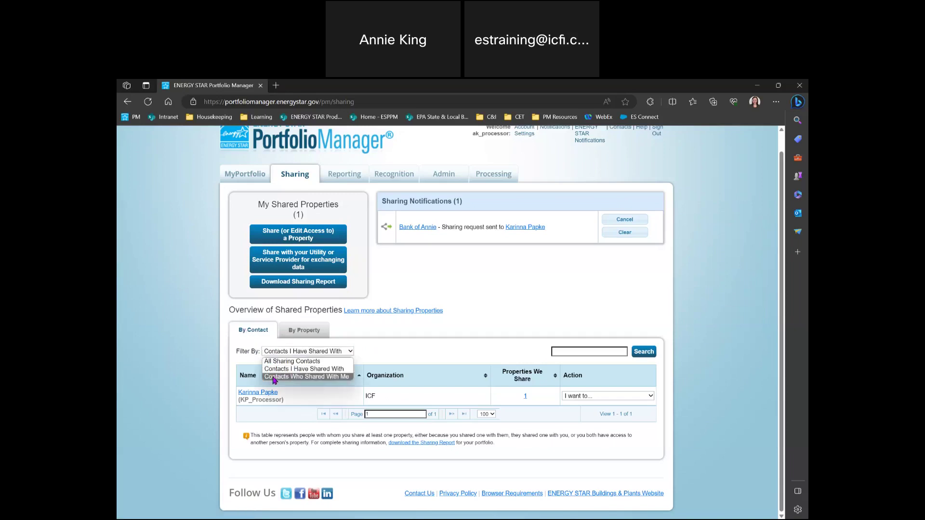
{"action": "left_click", "coordinate": [273, 378]}
{"action": "left_click", "coordinate": [279, 370]}
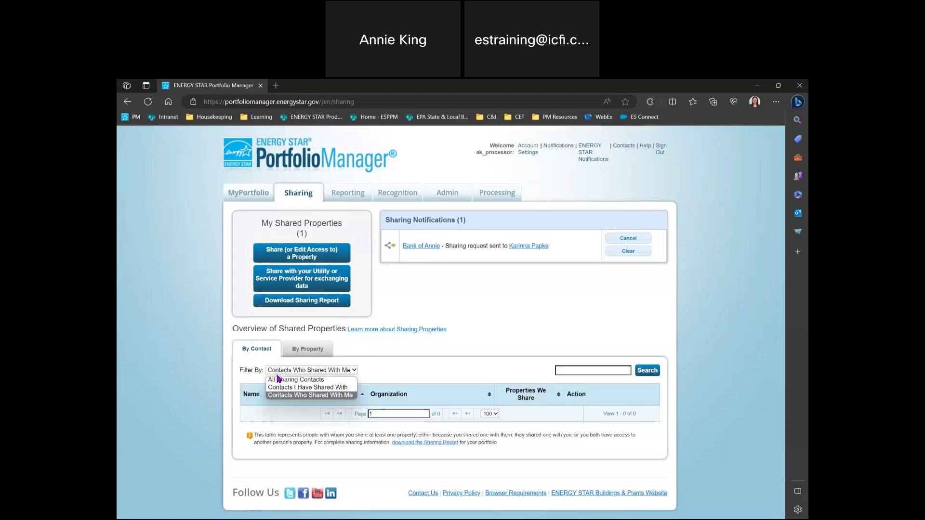
{"action": "left_click", "coordinate": [281, 380]}
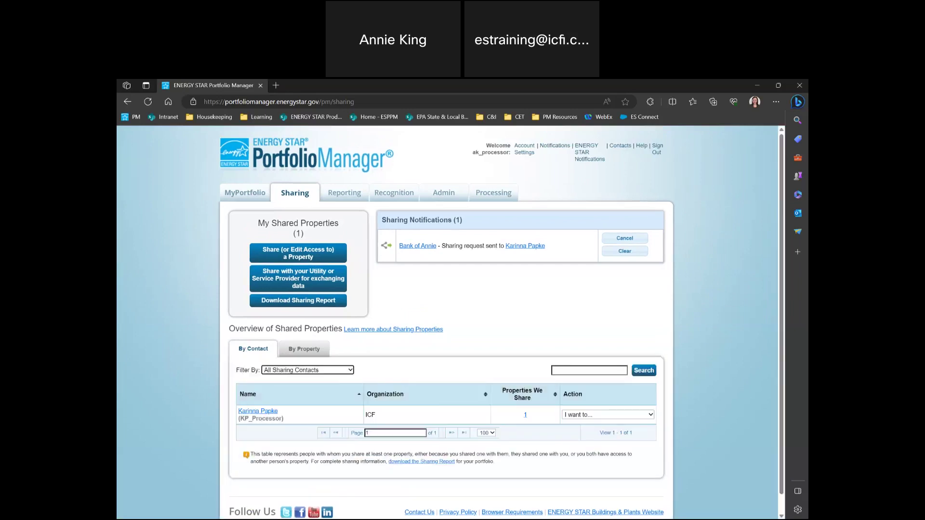
{"action": "key", "text": "alt+Tab"}
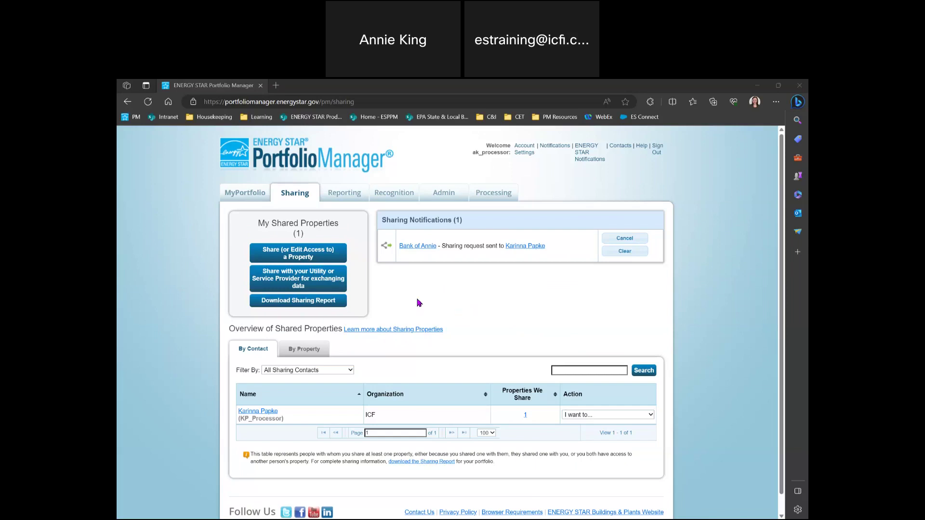
Begin sharing or editing access to properties and select Funny Business and King's Global Data Centers Campus in the property list
{"action": "left_click", "coordinate": [328, 255]}
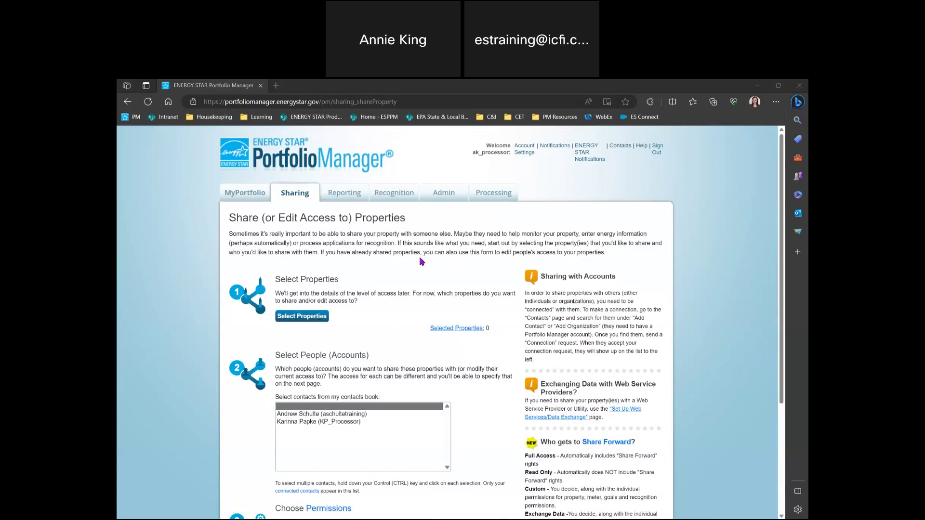
{"action": "left_click", "coordinate": [301, 319]}
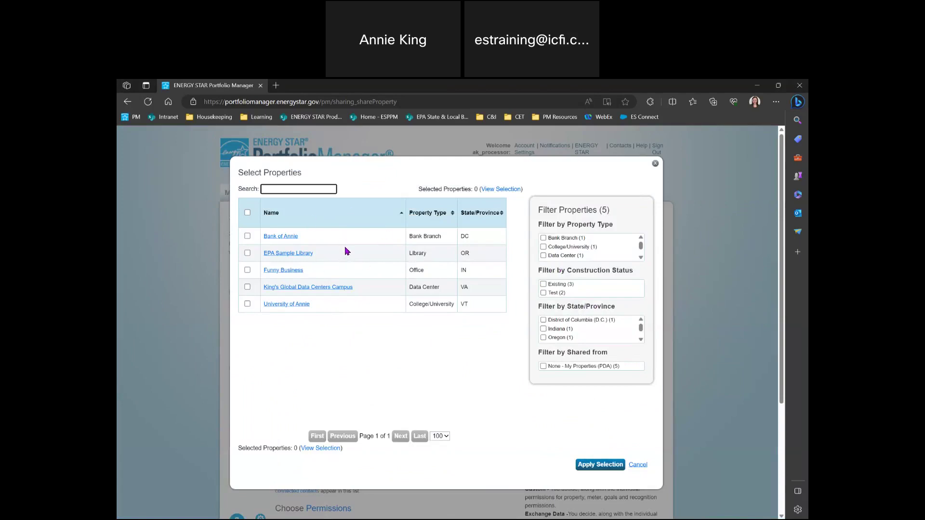
{"action": "left_click", "coordinate": [248, 271]}
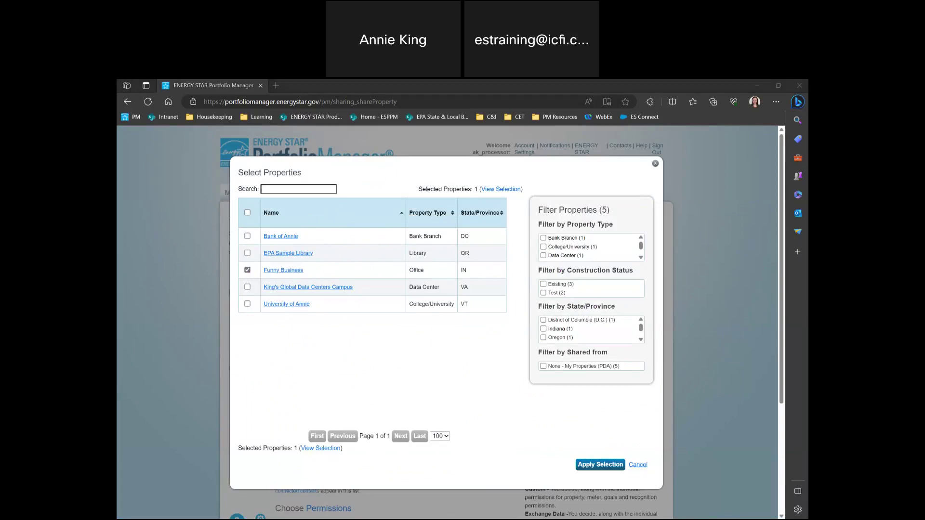
{"action": "left_click", "coordinate": [247, 287]}
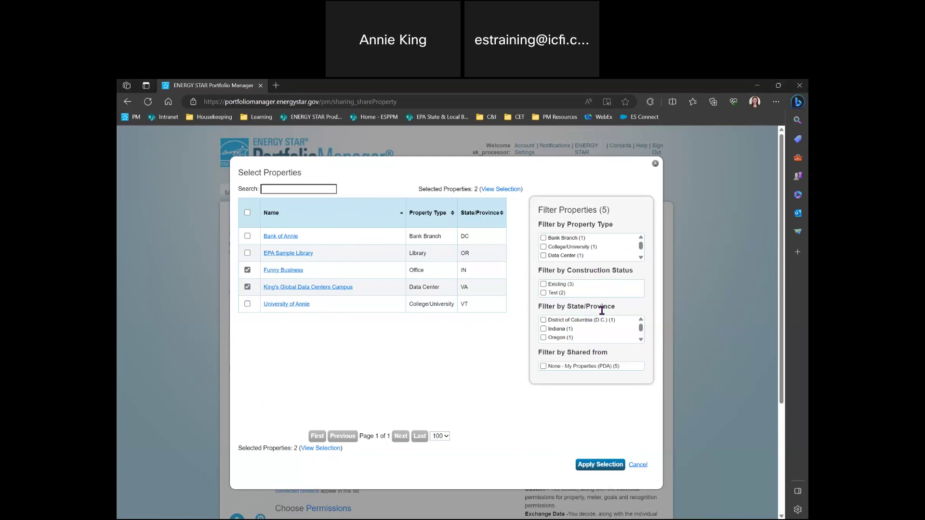
Examine the state/province and property type filters available for narrowing the property selection
{"action": "scroll", "coordinate": [619, 336], "scroll_direction": "down", "scroll_amount": 1}
{"action": "scroll", "coordinate": [619, 336], "scroll_direction": "up", "scroll_amount": 1}
{"action": "scroll", "coordinate": [620, 336], "scroll_direction": "down", "scroll_amount": 1}
{"action": "scroll", "coordinate": [619, 337], "scroll_direction": "up", "scroll_amount": 1}
{"action": "scroll", "coordinate": [618, 339], "scroll_direction": "down", "scroll_amount": 1}
{"action": "scroll", "coordinate": [617, 341], "scroll_direction": "up", "scroll_amount": 1}
{"action": "scroll", "coordinate": [618, 342], "scroll_direction": "down", "scroll_amount": 2}
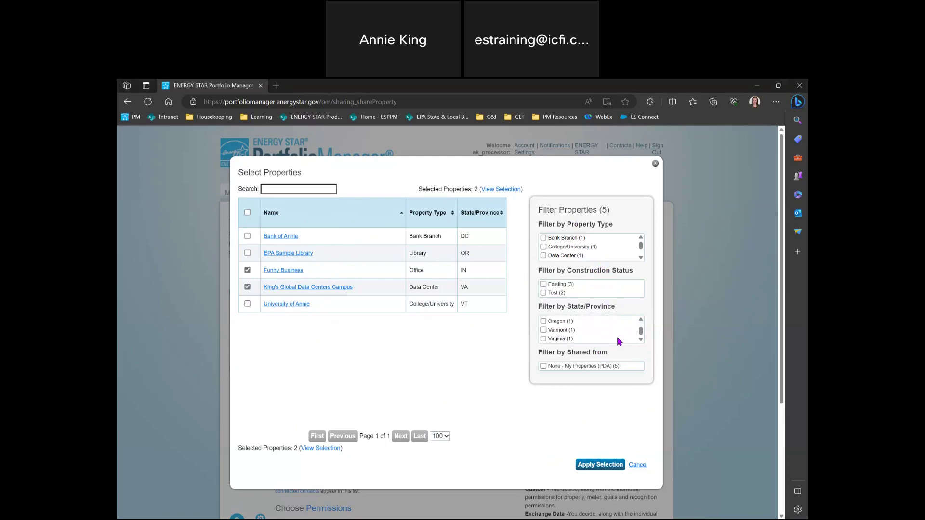
{"action": "scroll", "coordinate": [619, 341], "scroll_direction": "up", "scroll_amount": 2}
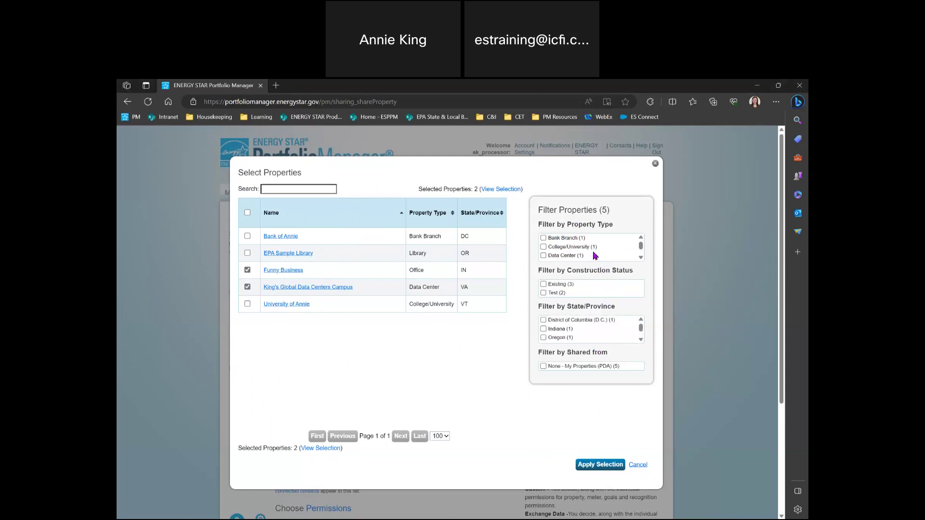
{"action": "scroll", "coordinate": [595, 246], "scroll_direction": "down", "scroll_amount": 2}
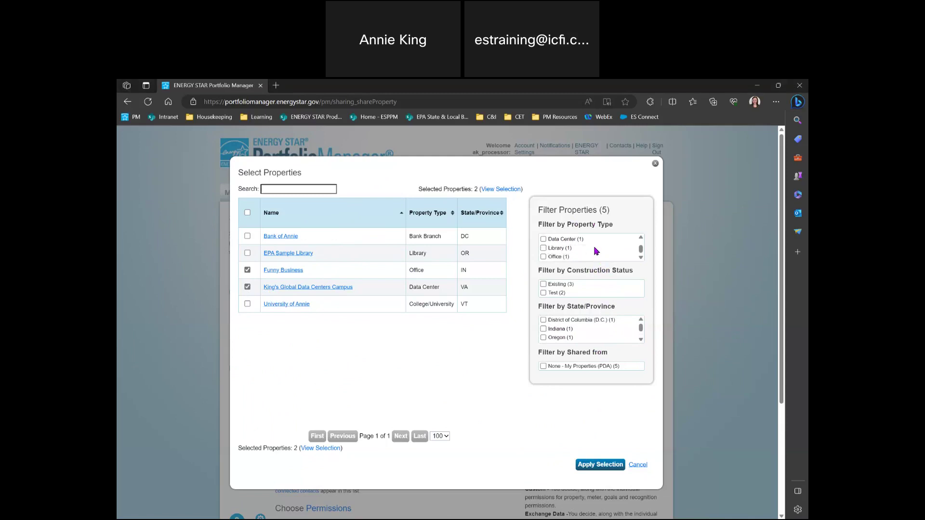
{"action": "scroll", "coordinate": [594, 250], "scroll_direction": "up", "scroll_amount": 1}
{"action": "scroll", "coordinate": [595, 251], "scroll_direction": "down", "scroll_amount": 1}
{"action": "scroll", "coordinate": [594, 250], "scroll_direction": "up", "scroll_amount": 1}
{"action": "scroll", "coordinate": [591, 253], "scroll_direction": "down", "scroll_amount": 1}
{"action": "scroll", "coordinate": [583, 295], "scroll_direction": "down", "scroll_amount": 2}
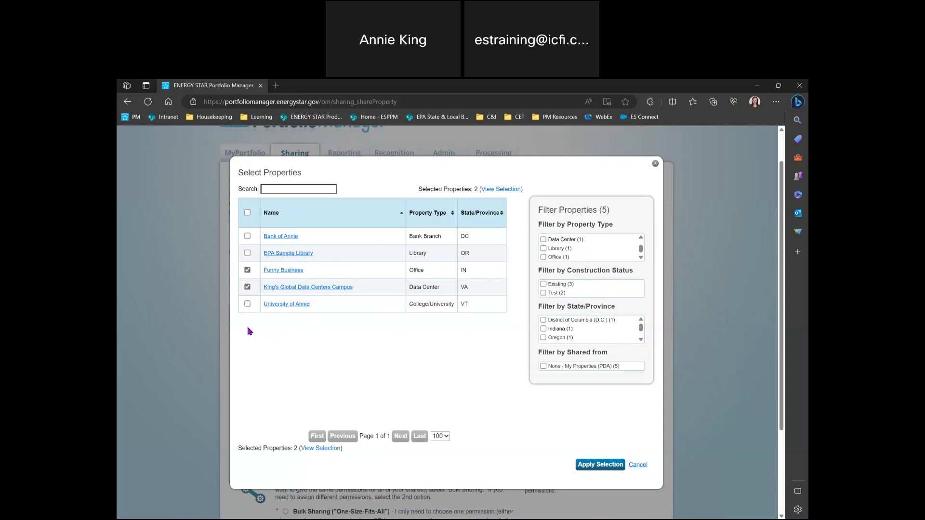
Deselect King's Global Data Centers Campus and apply the selection with only Funny Business
{"action": "left_click", "coordinate": [247, 287]}
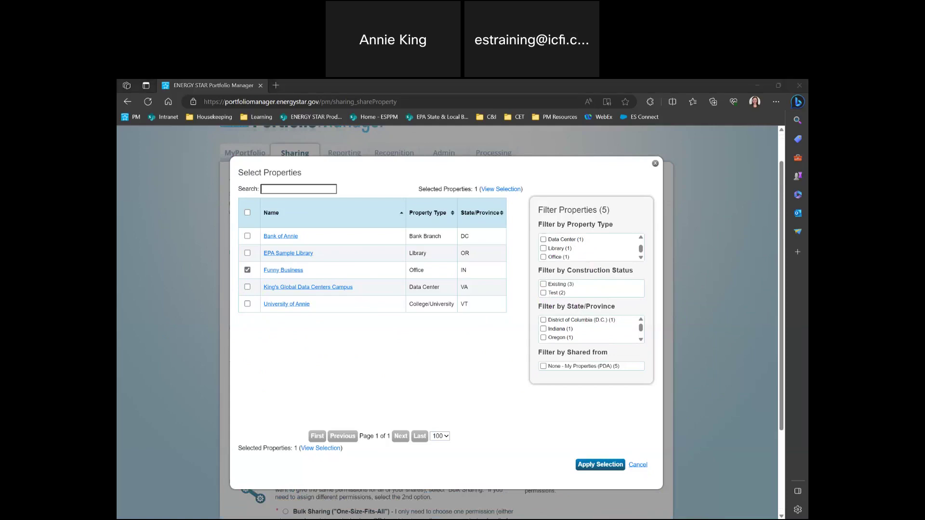
{"action": "left_click", "coordinate": [601, 465]}
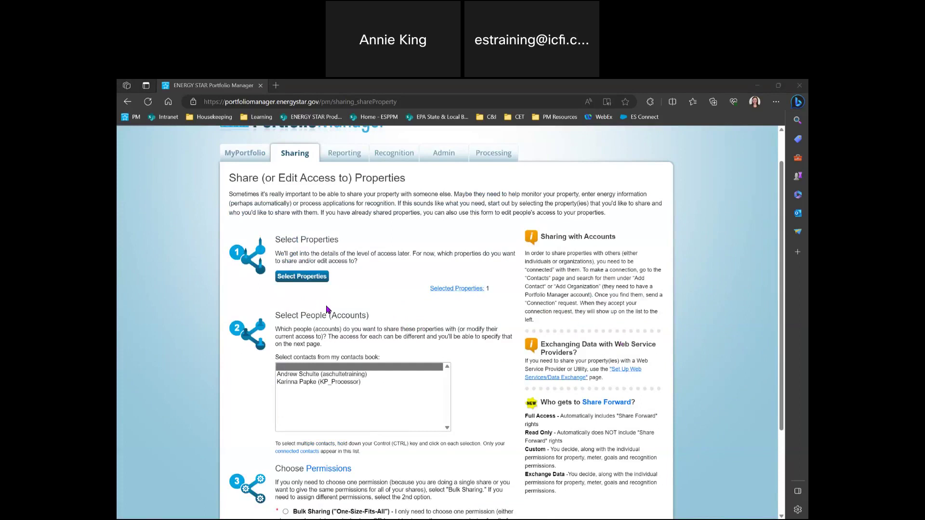
Try selecting both connected contacts for the share, and leave only the second listed contact selected
{"action": "left_click", "coordinate": [316, 383]}
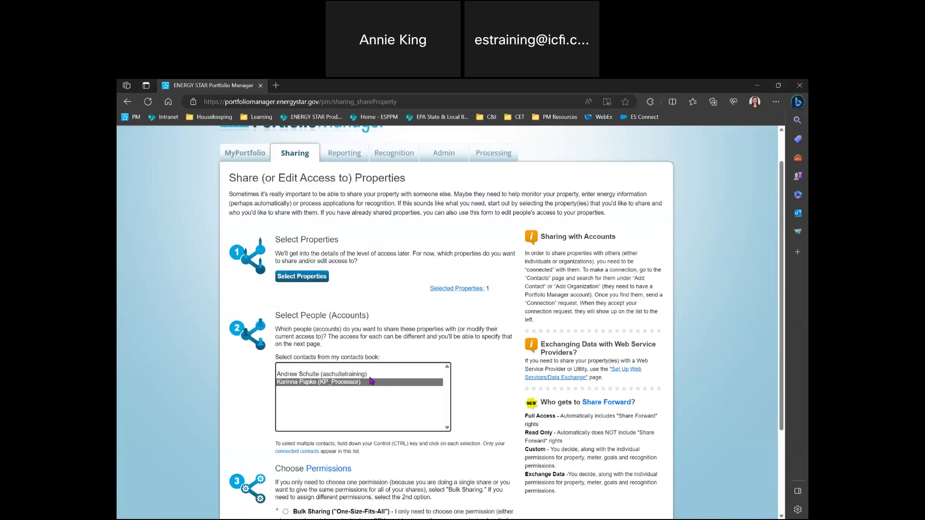
{"action": "left_click", "coordinate": [337, 374]}
{"action": "left_click", "coordinate": [340, 382]}
{"action": "left_click", "coordinate": [326, 375], "text": "ctrl"}
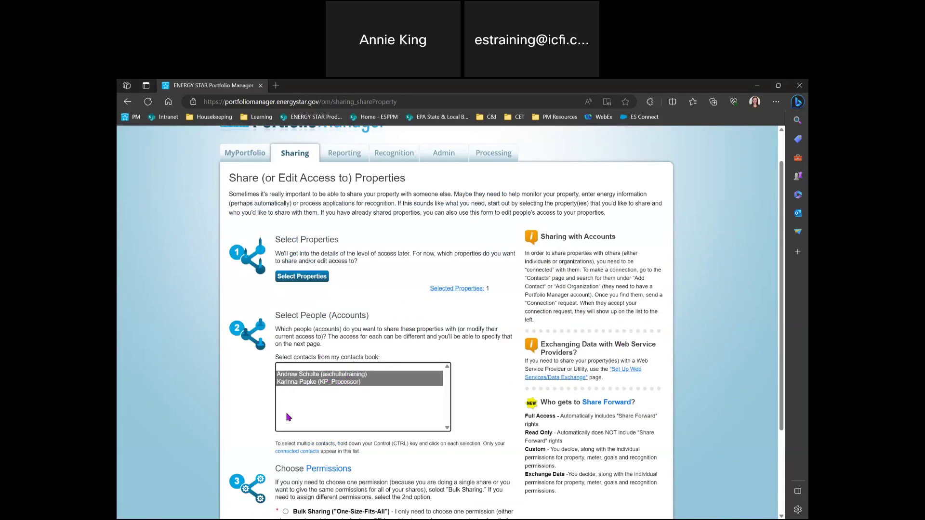
{"action": "left_click", "coordinate": [315, 374], "text": "ctrl"}
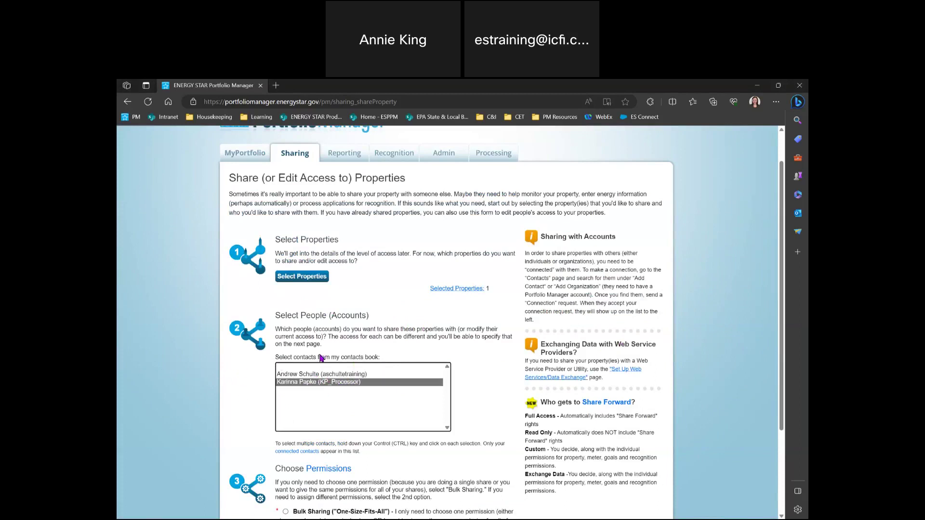
Choose Bulk Sharing ("One-Size-Fits-All") as the permission method for the property share
{"action": "scroll", "coordinate": [251, 339], "scroll_direction": "down", "scroll_amount": 3}
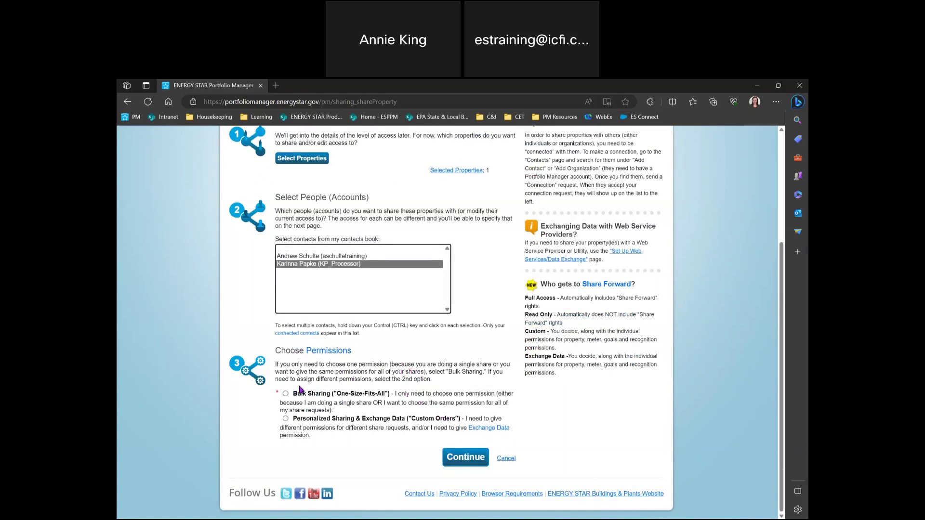
{"action": "left_click", "coordinate": [285, 394]}
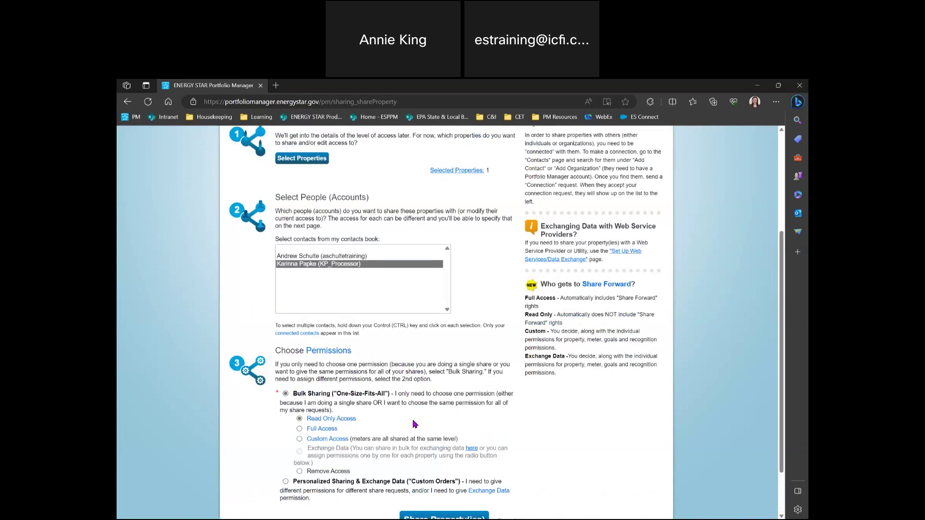
{"action": "scroll", "coordinate": [413, 421], "scroll_direction": "down", "scroll_amount": 2}
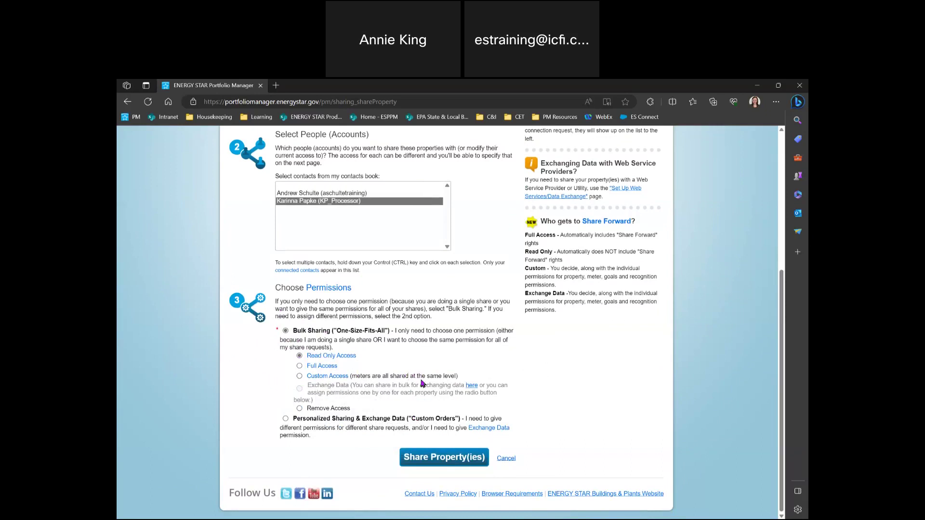
Read the access level descriptions, including the full Custom Access glossary entry, and return to the sharing form
{"action": "mouse_move", "coordinate": [352, 362]}
{"action": "mouse_move", "coordinate": [313, 372]}
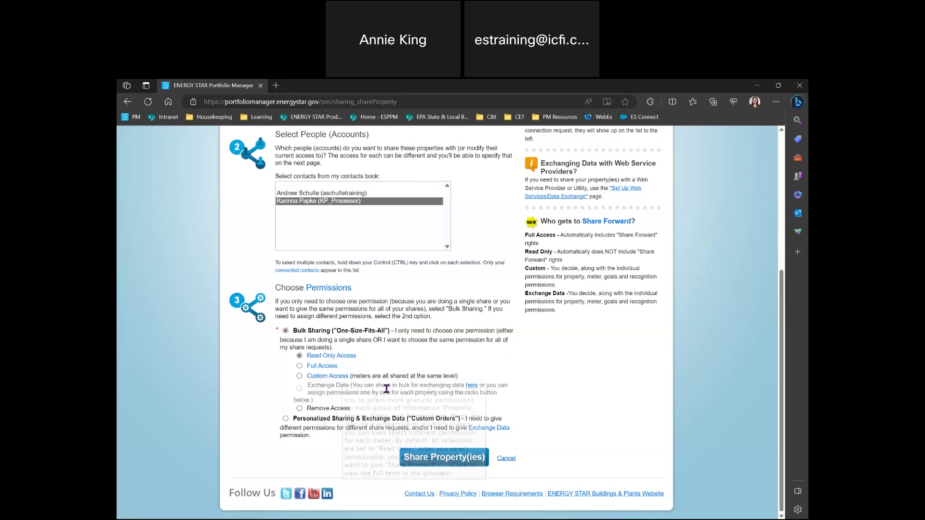
{"action": "left_click", "coordinate": [332, 377]}
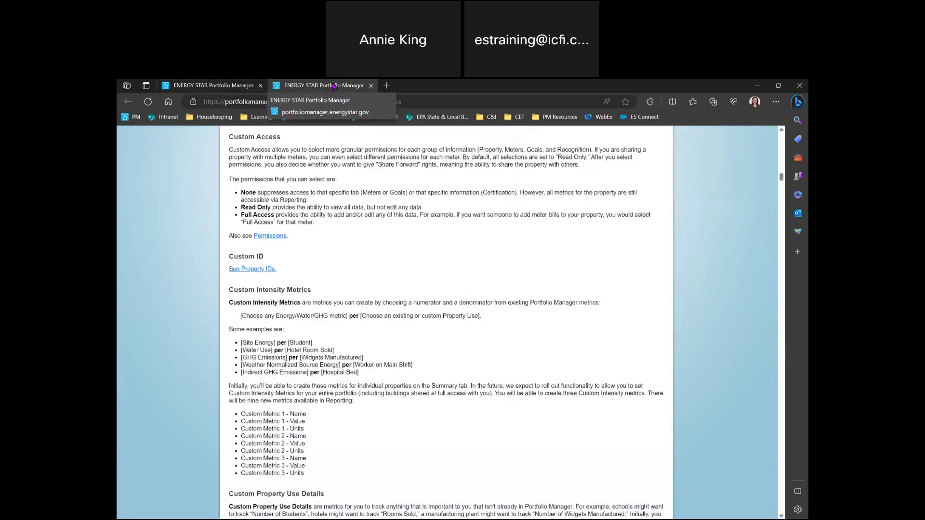
{"action": "left_click", "coordinate": [214, 85]}
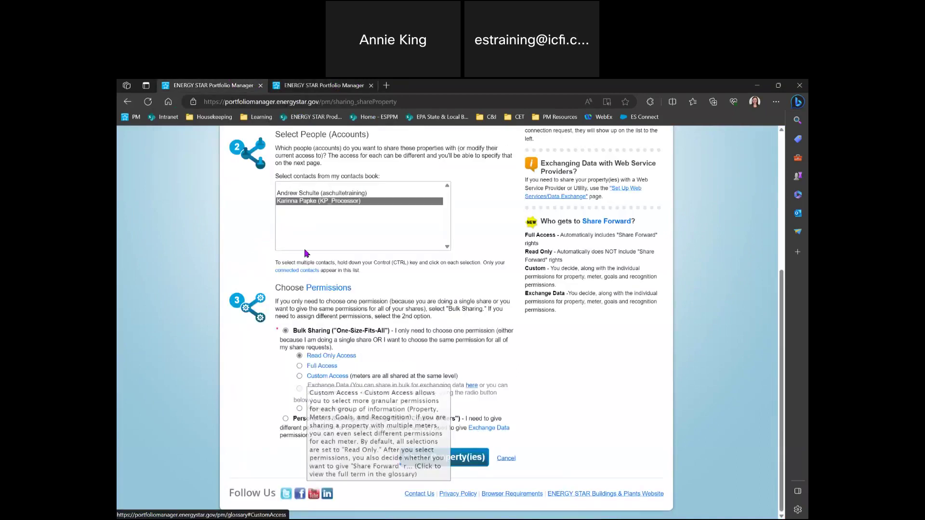
Apply bulk Custom Access with Read Only for property information and goals, Full Access for meters and recognition, and Share Forward set to No
{"action": "left_click", "coordinate": [315, 87]}
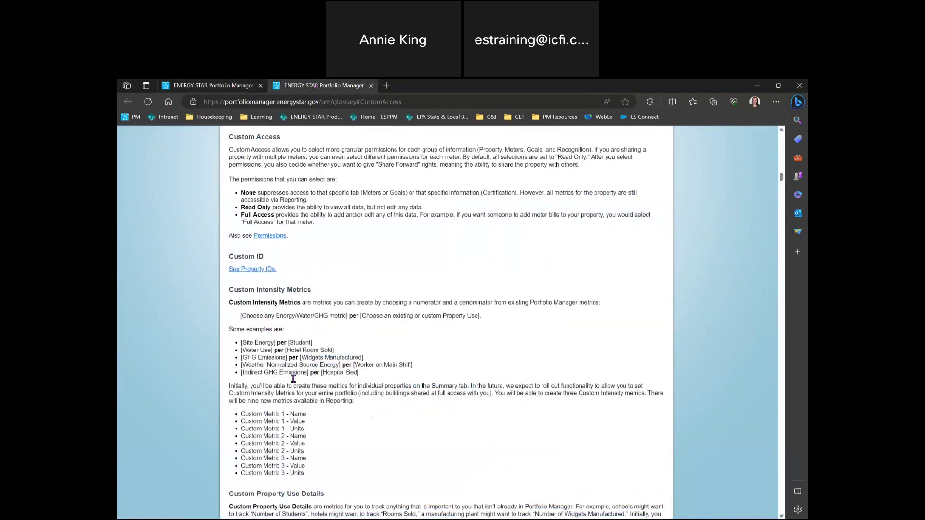
{"action": "left_click", "coordinate": [214, 85]}
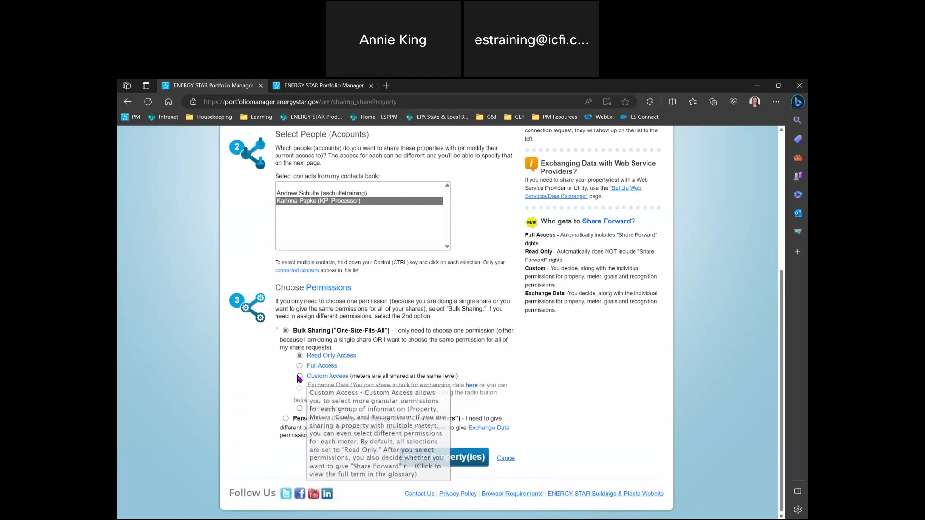
{"action": "left_click", "coordinate": [299, 376]}
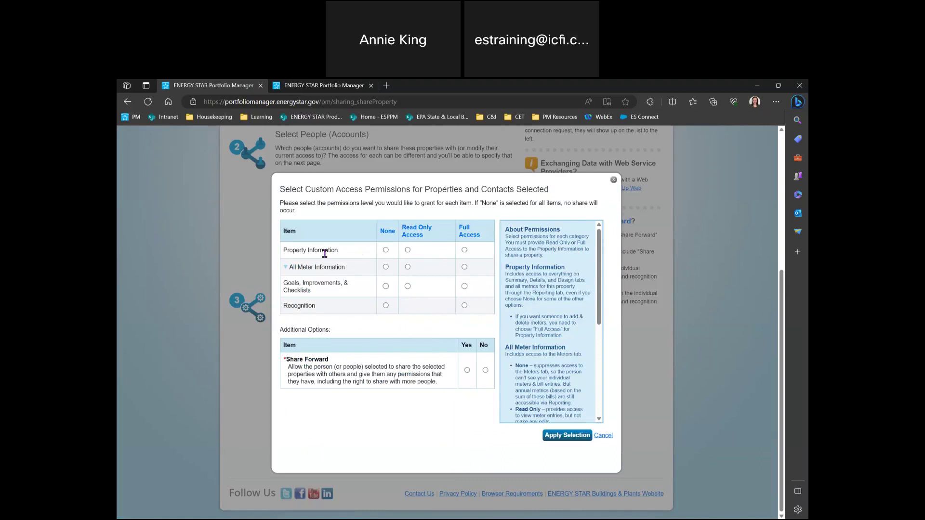
{"action": "left_click", "coordinate": [408, 286]}
{"action": "left_click", "coordinate": [485, 370]}
{"action": "left_click", "coordinate": [566, 436]}
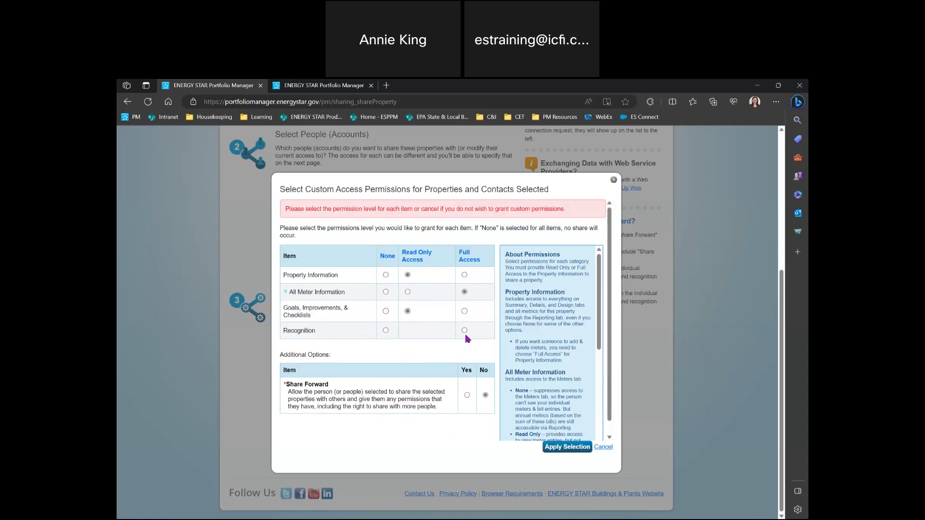
{"action": "left_click", "coordinate": [464, 331]}
{"action": "left_click", "coordinate": [559, 447]}
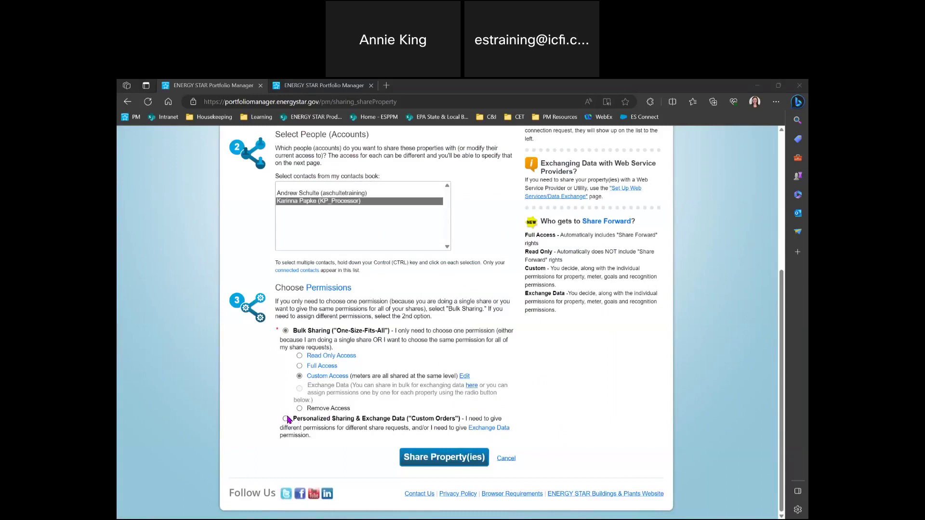
Switch to Personalized Sharing & Exchange Data ("Custom Orders"), continue, and choose Custom Access to Funny Business for the contact
{"action": "left_click", "coordinate": [286, 419]}
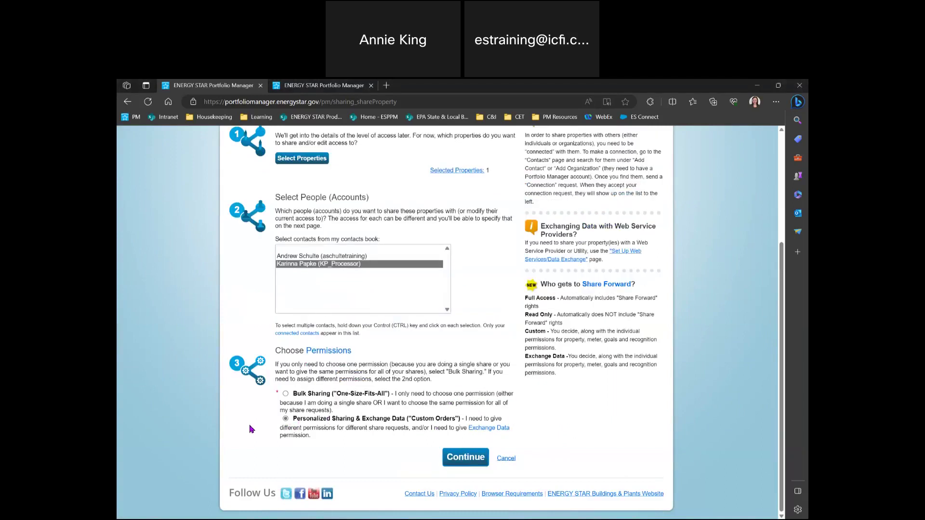
{"action": "left_click", "coordinate": [460, 463]}
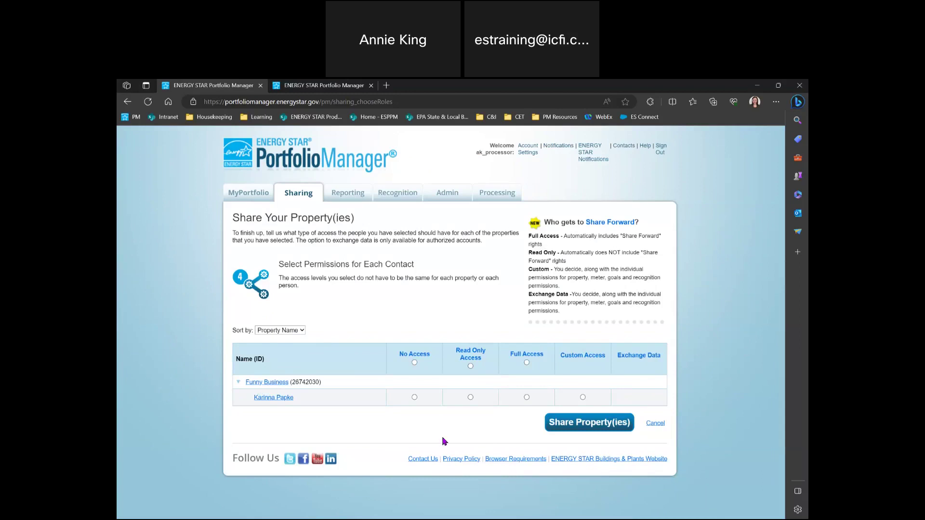
{"action": "left_click", "coordinate": [414, 398]}
{"action": "left_click", "coordinate": [584, 398]}
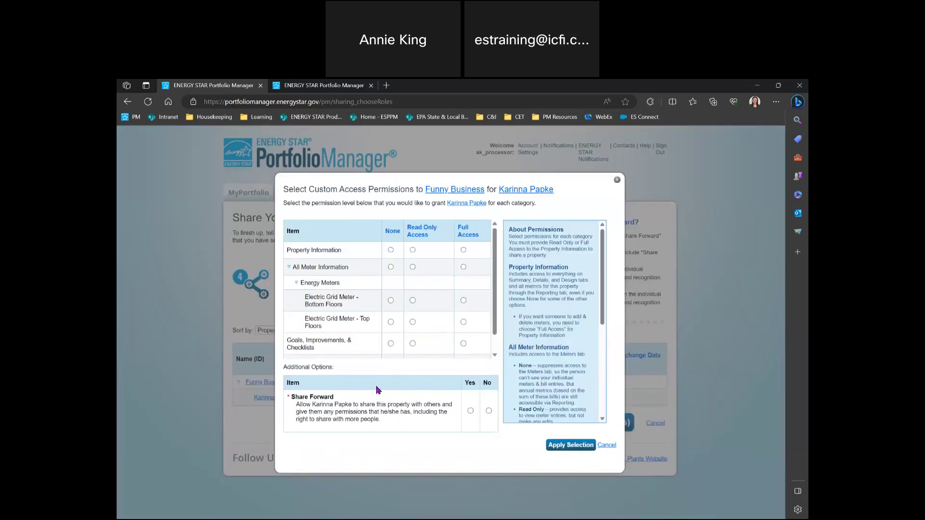
Review the custom permission items for Funny Business and set Share Forward to No for the contact
{"action": "scroll", "coordinate": [398, 291], "scroll_direction": "down", "scroll_amount": 1}
{"action": "scroll", "coordinate": [400, 299], "scroll_direction": "up", "scroll_amount": 1}
{"action": "left_click", "coordinate": [471, 411]}
{"action": "left_click", "coordinate": [489, 411]}
Try to apply the custom permissions with None for every item, including property information and all meters
{"action": "left_click", "coordinate": [391, 250]}
{"action": "left_click", "coordinate": [390, 267]}
{"action": "scroll", "coordinate": [432, 301], "scroll_direction": "down", "scroll_amount": 1}
{"action": "scroll", "coordinate": [433, 337], "scroll_direction": "up", "scroll_amount": 1}
{"action": "left_click", "coordinate": [553, 446]}
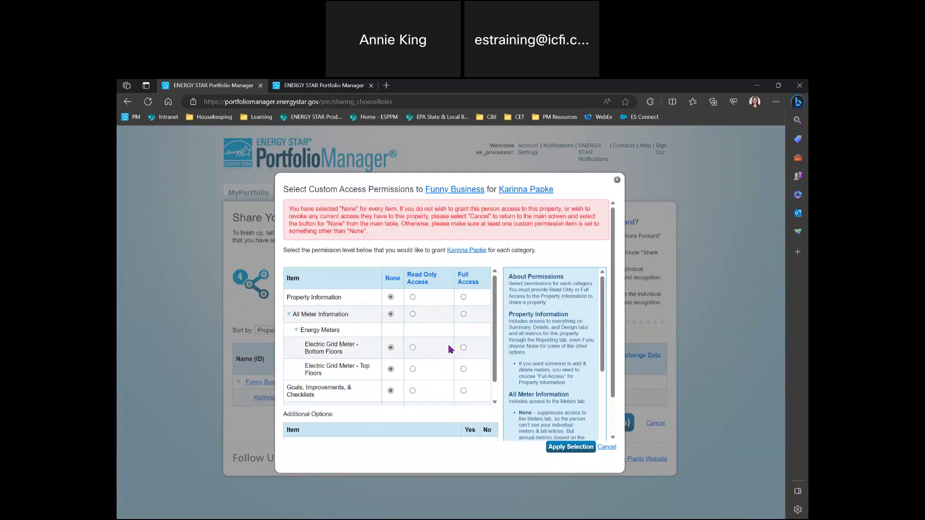
Grant Full Access to Property Information, All Meter Information and Recognition, Read Only to Goals, Improvements, & Checklists, and share Funny Business
{"action": "left_click", "coordinate": [463, 297]}
{"action": "left_click", "coordinate": [464, 314]}
{"action": "scroll", "coordinate": [420, 371], "scroll_direction": "down", "scroll_amount": 1}
{"action": "left_click", "coordinate": [414, 371]}
{"action": "left_click", "coordinate": [464, 390]}
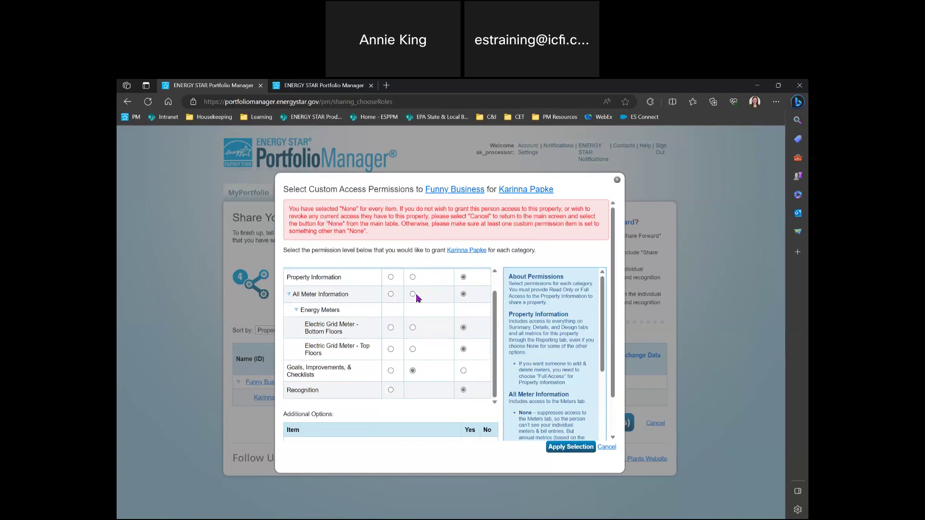
{"action": "scroll", "coordinate": [434, 409], "scroll_direction": "down", "scroll_amount": 1}
{"action": "left_click", "coordinate": [560, 447]}
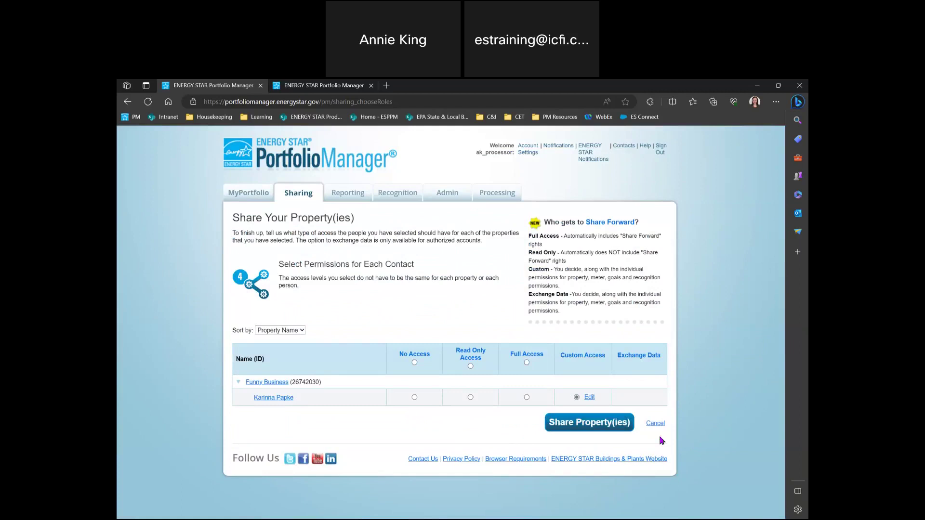
{"action": "left_click", "coordinate": [581, 426]}
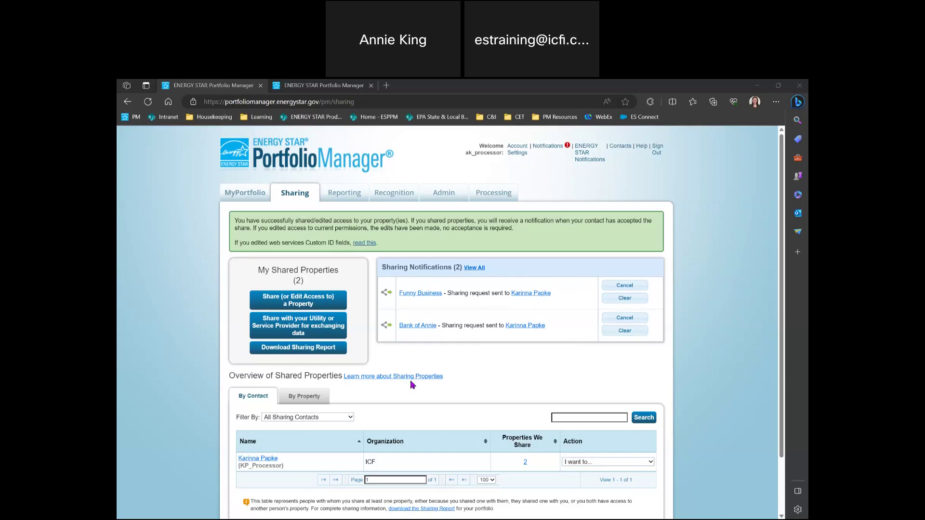
View the shared properties overview by property and examine the actions available for Bank of Annie
{"action": "scroll", "coordinate": [410, 381], "scroll_direction": "down", "scroll_amount": 2}
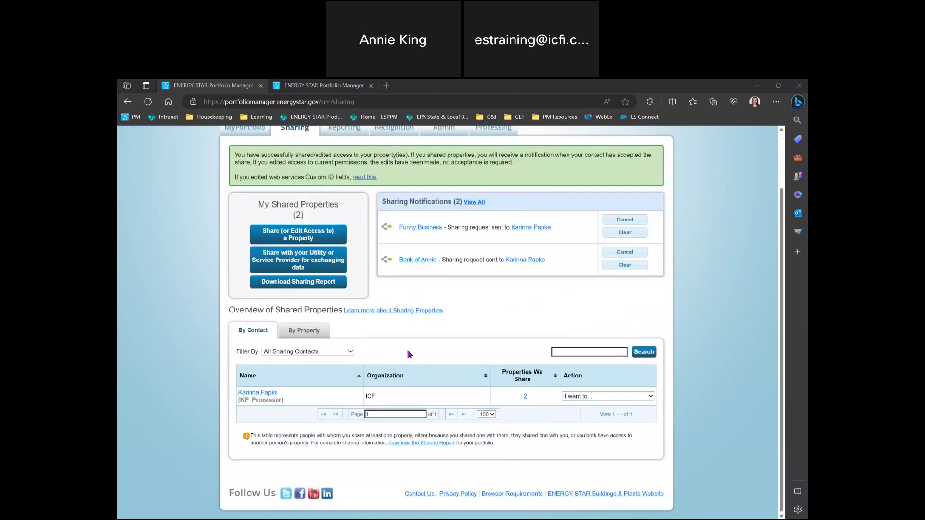
{"action": "left_click", "coordinate": [305, 332]}
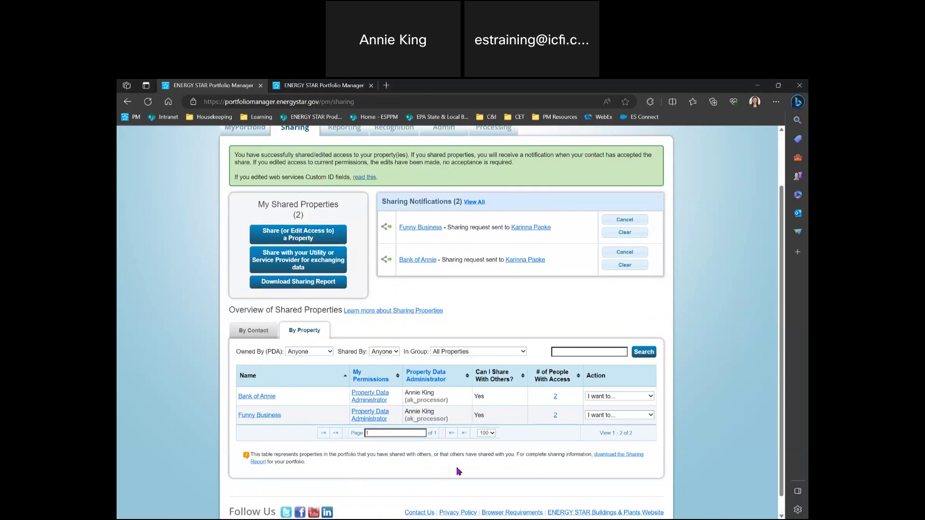
{"action": "left_click", "coordinate": [626, 400]}
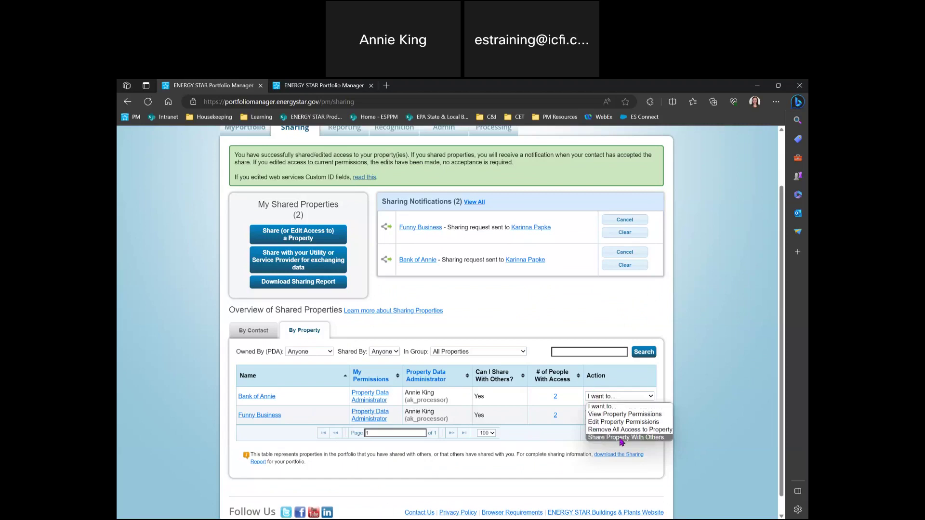
{"action": "left_click", "coordinate": [718, 378]}
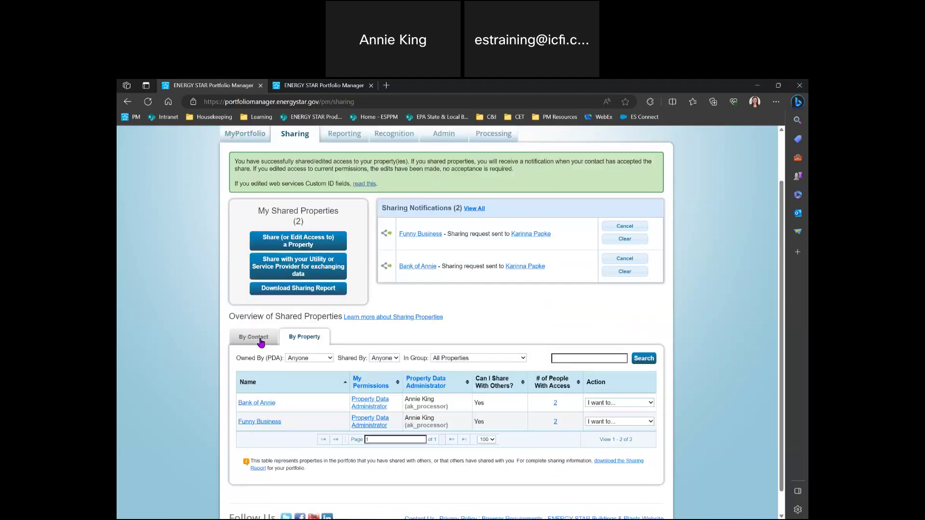
View the shared properties overview by contact and examine the actions available for the listed contact
{"action": "left_click", "coordinate": [252, 344]}
{"action": "left_click", "coordinate": [629, 404]}
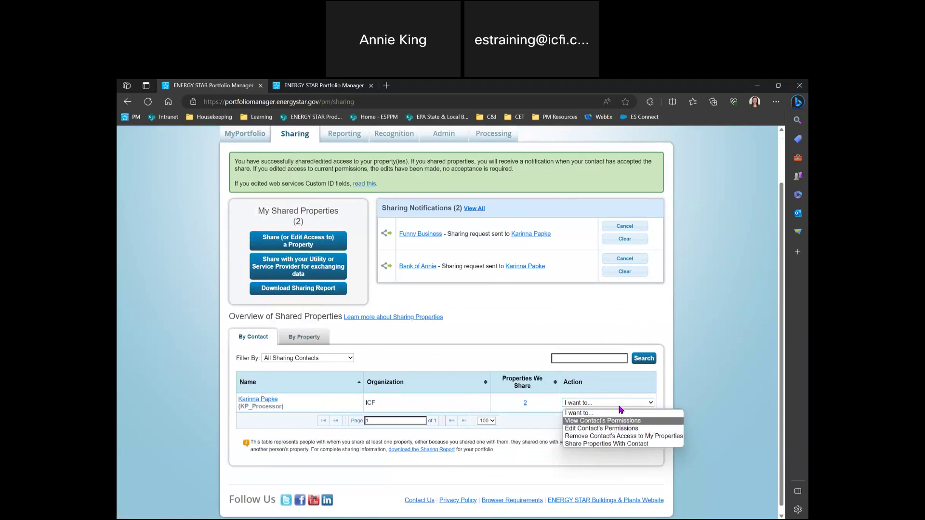
{"action": "left_click", "coordinate": [703, 389]}
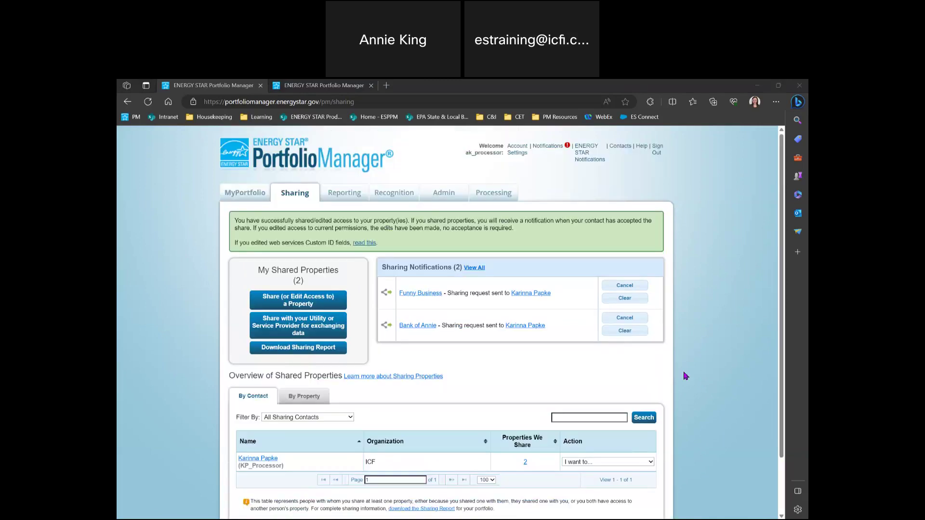
{"action": "scroll", "coordinate": [707, 379], "scroll_direction": "up", "scroll_amount": 1}
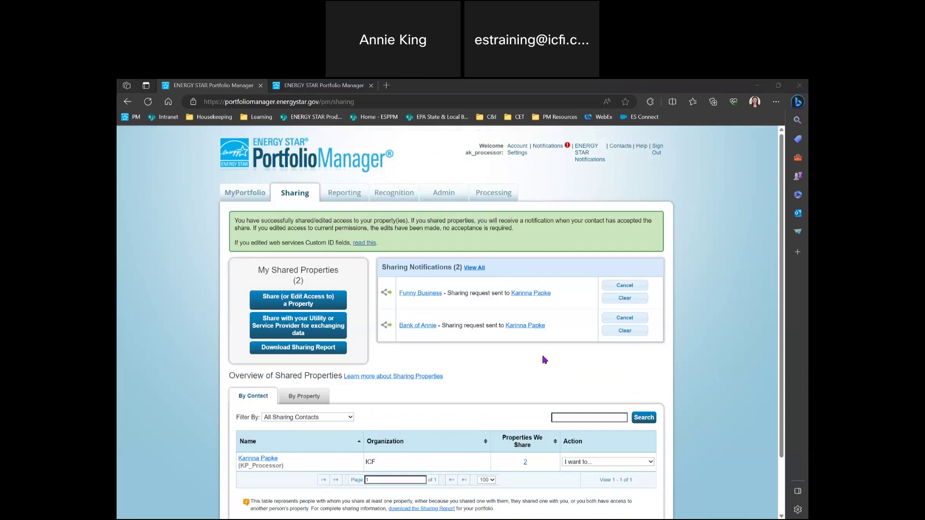